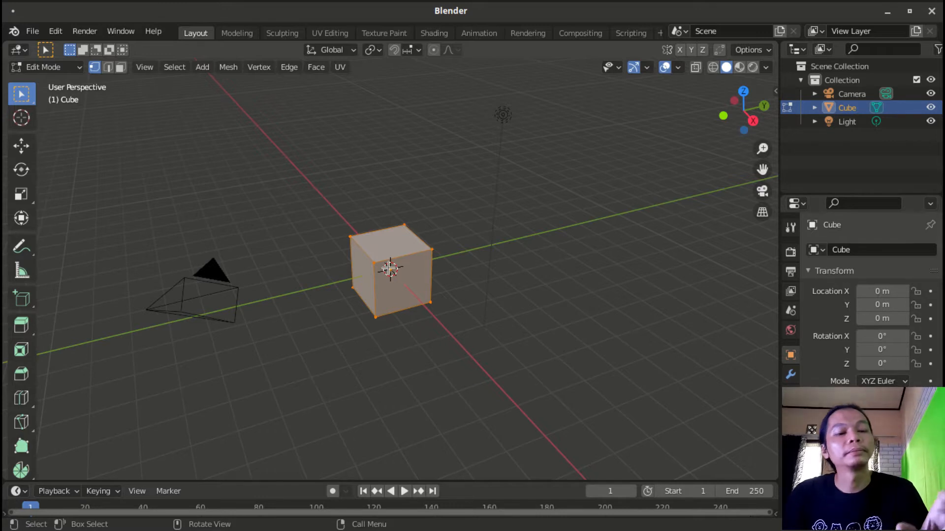
- Subdivide the whole cube mesh with three cuts
{"action": "right_click", "coordinate": [401, 269]}
{"action": "left_click", "coordinate": [371, 205]}
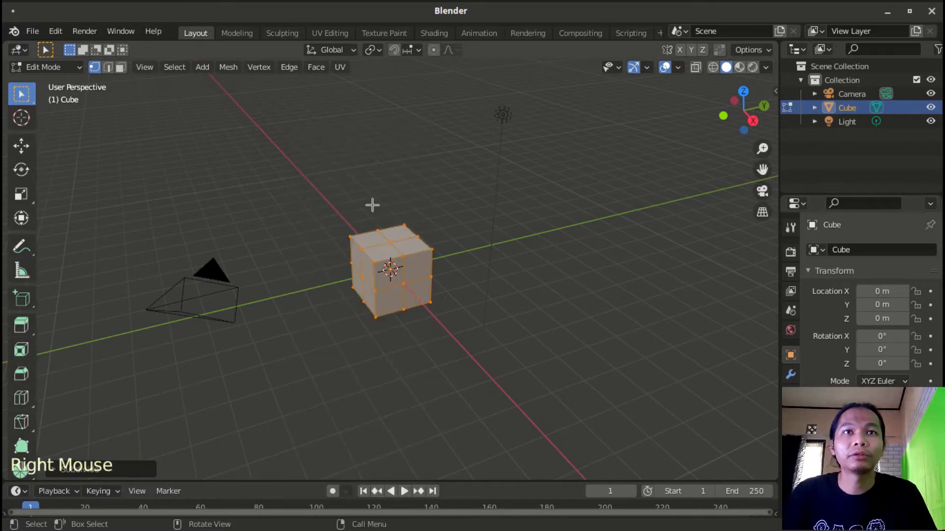
{"action": "left_click", "coordinate": [133, 474]}
{"action": "left_click_drag", "start_coordinate": [177, 373], "coordinate": [184, 371]}
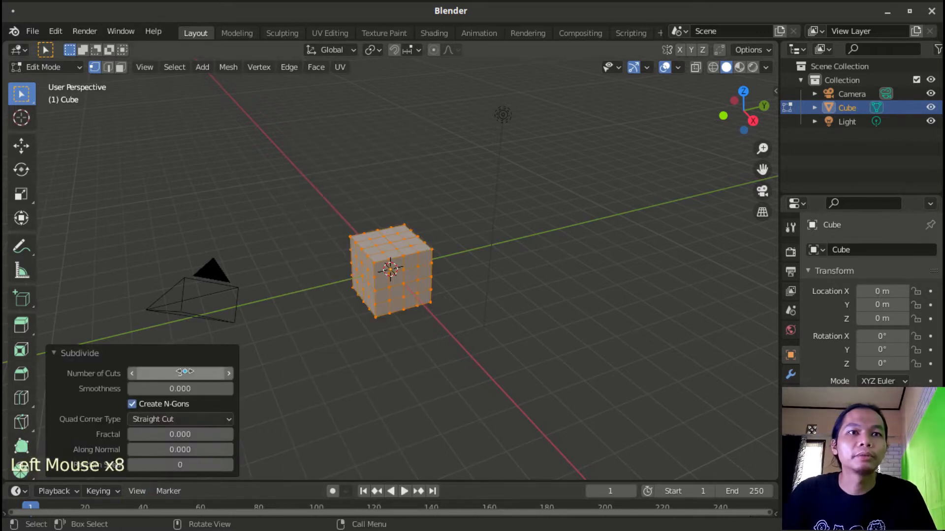
{"action": "left_click", "coordinate": [59, 358]}
{"action": "middle_click_drag", "start_coordinate": [426, 290], "coordinate": [489, 293]}
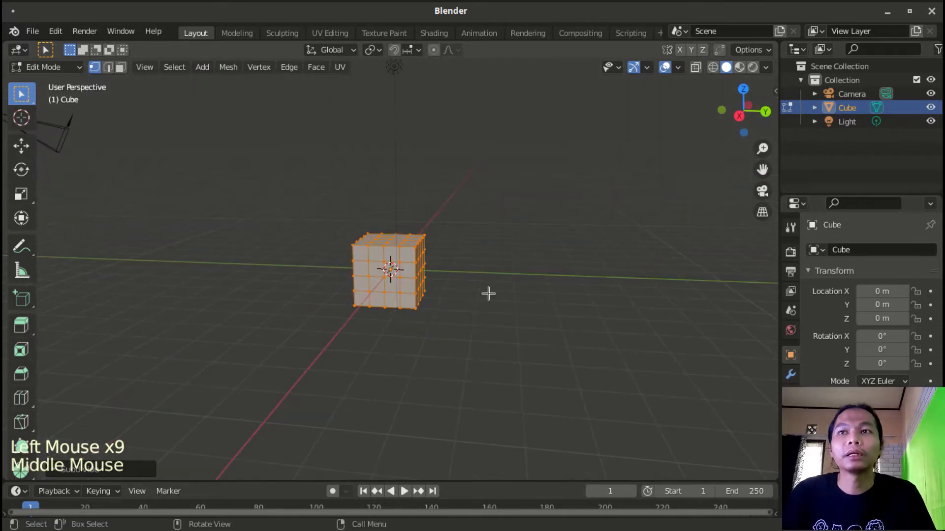
- Add a Cast modifier to the cube and switch to Object Mode
{"action": "left_click", "coordinate": [790, 375]}
{"action": "left_click", "coordinate": [850, 252]}
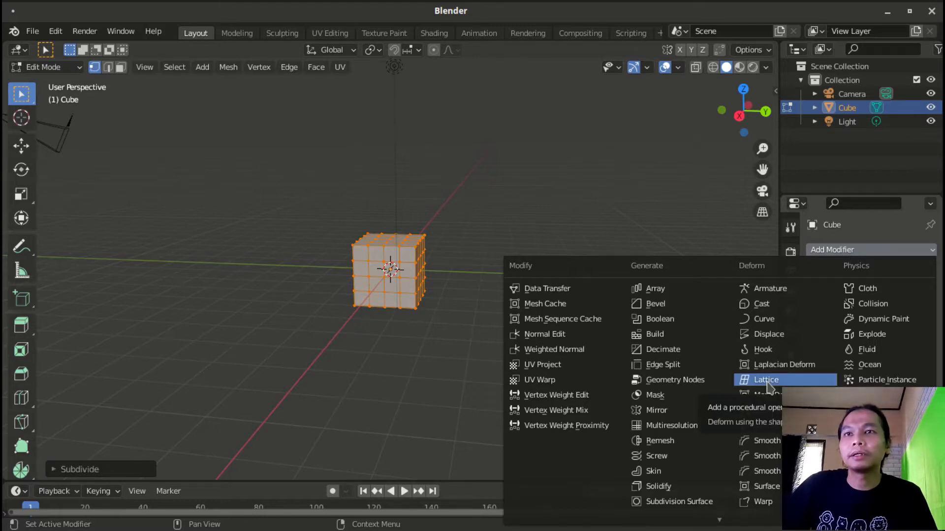
{"action": "left_click", "coordinate": [764, 305]}
{"action": "middle_click_drag", "start_coordinate": [769, 299], "coordinate": [464, 285]}
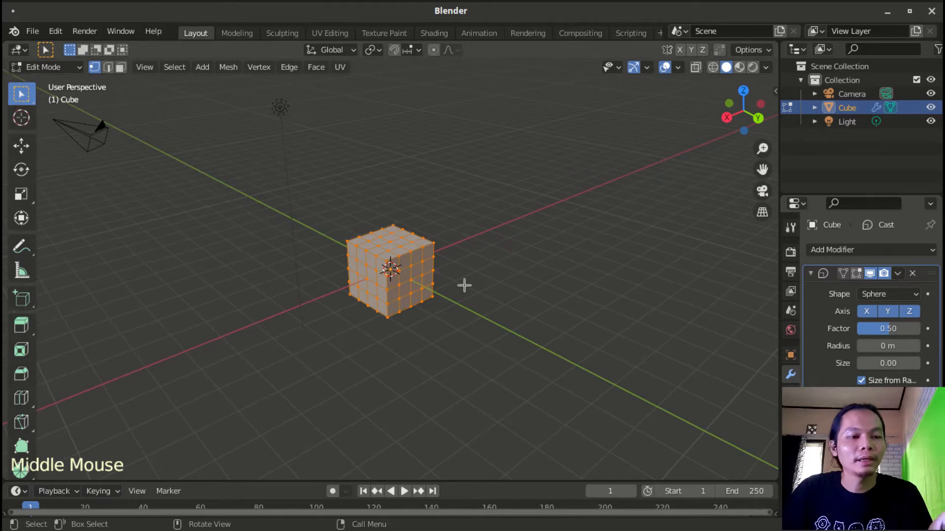
{"action": "key", "text": "Tab"}
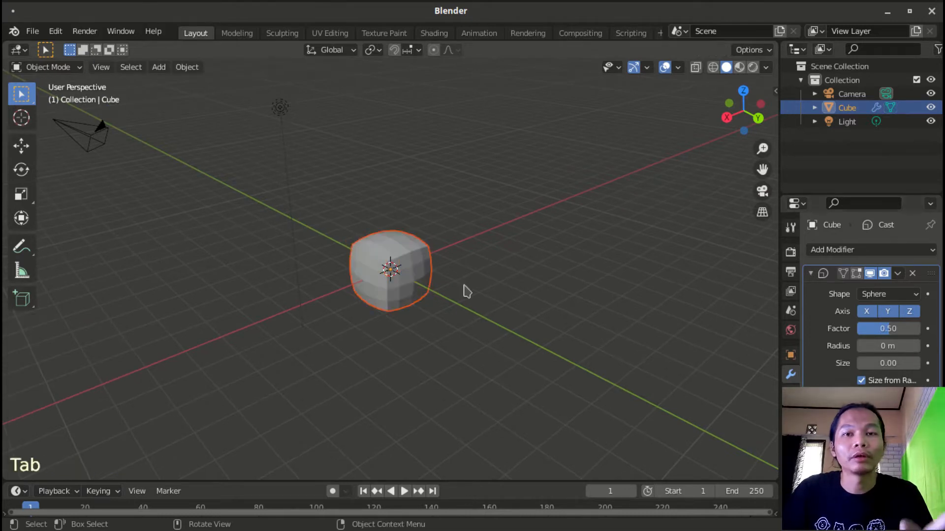
- Set the Cast modifier's factor to 1 and inspect the rounded shape from several sides
{"action": "middle_click_drag", "start_coordinate": [388, 266], "coordinate": [315, 309]}
{"action": "scroll", "coordinate": [428, 303], "scroll_direction": "down", "scroll_amount": 1}
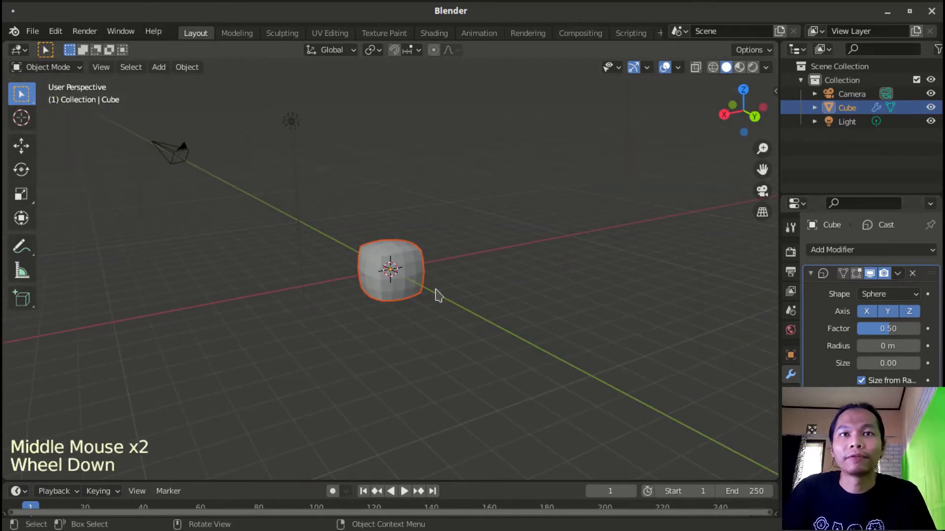
{"action": "key", "text": "KP_Add"}
{"action": "key", "text": "KP_Add"}
{"action": "key", "text": "KP_Add"}
{"action": "key", "text": "KP_Add"}
{"action": "key", "text": "KP_Add"}
{"action": "key", "text": "KP_Add"}
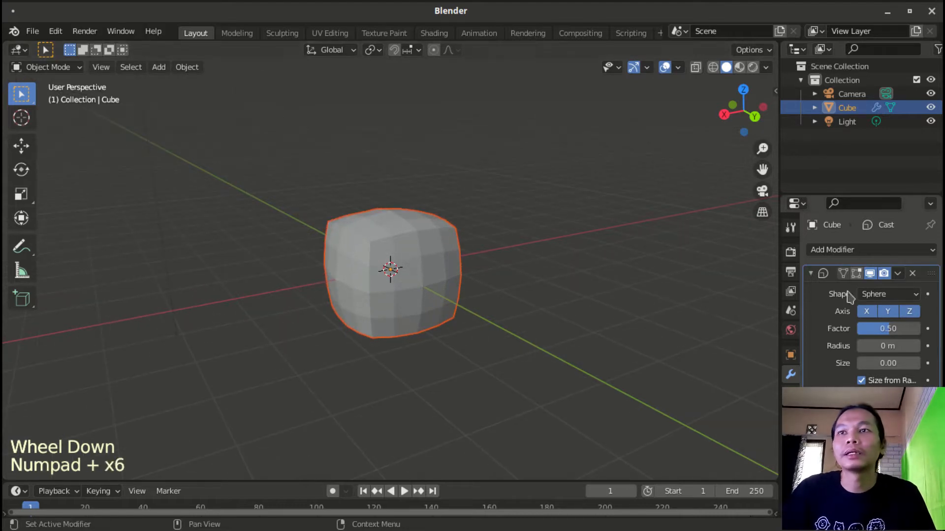
{"action": "scroll", "coordinate": [880, 298], "scroll_direction": "up", "scroll_amount": 1}
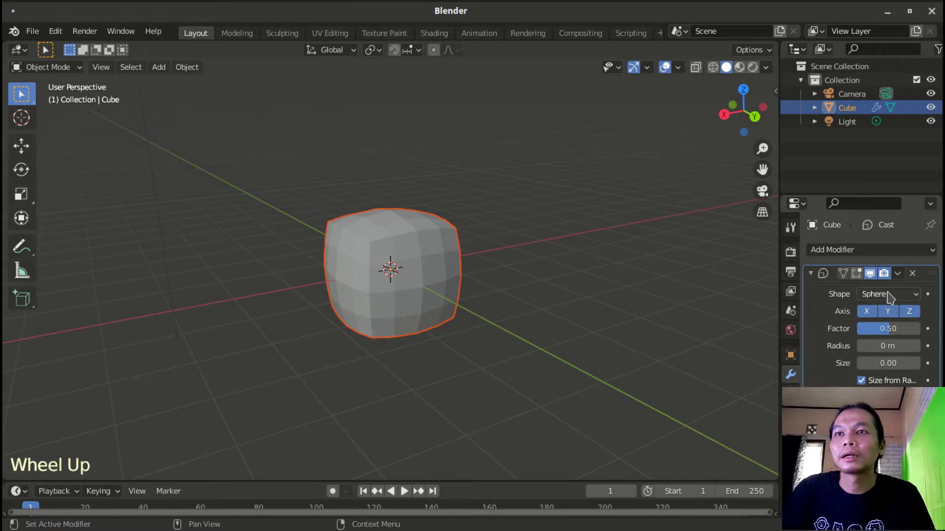
{"action": "left_click", "coordinate": [904, 329]}
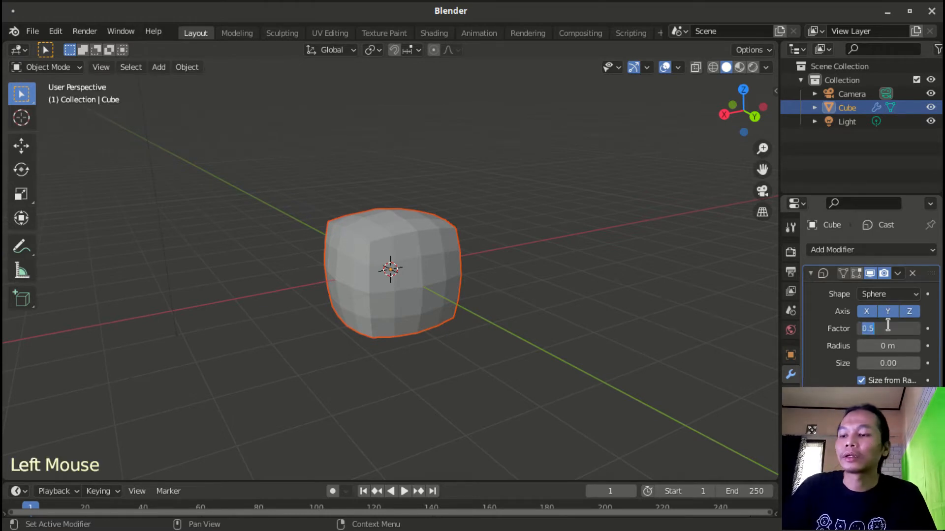
{"action": "type", "text": "1"}
{"action": "key", "text": "Return"}
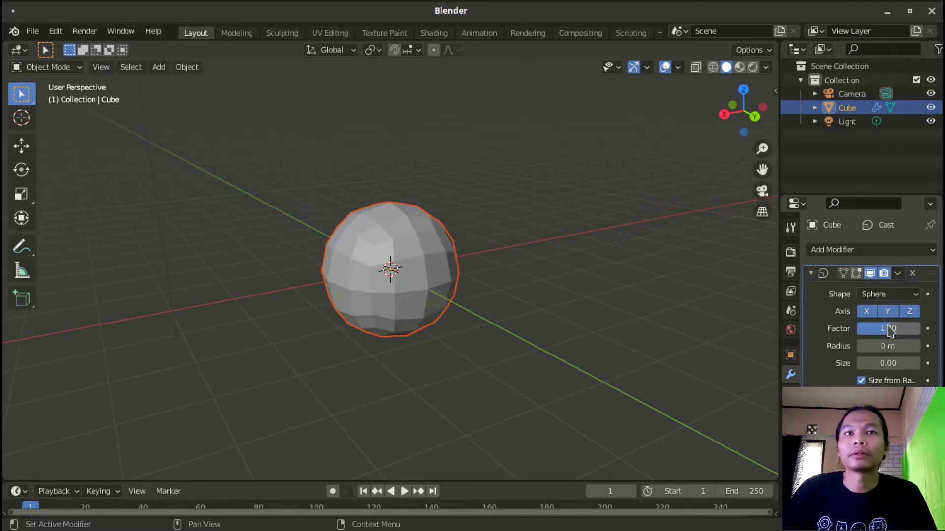
{"action": "scroll", "coordinate": [509, 289], "scroll_direction": "down", "scroll_amount": 1}
{"action": "middle_click_drag", "start_coordinate": [509, 290], "coordinate": [621, 271]}
{"action": "scroll", "coordinate": [621, 270], "scroll_direction": "up", "scroll_amount": 1}
{"action": "middle_click_drag", "start_coordinate": [601, 304], "coordinate": [423, 296]}
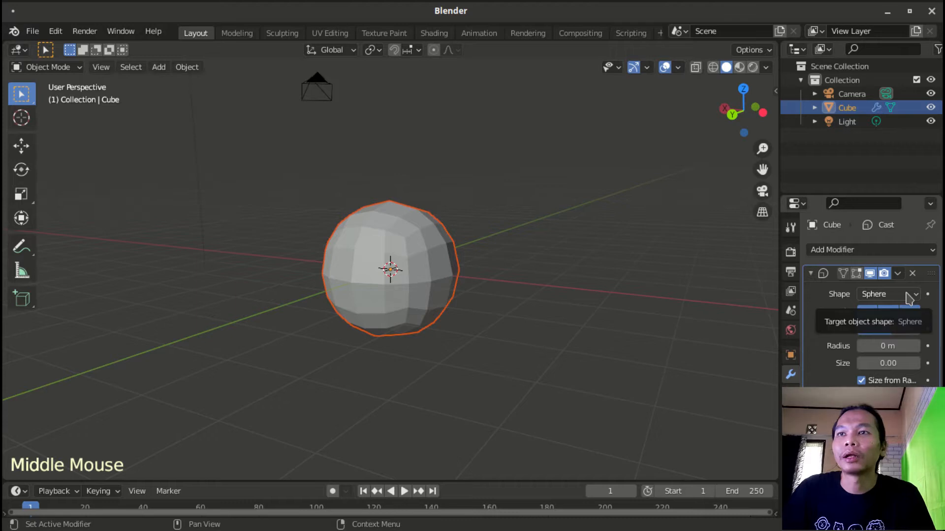
- Change the Cast modifier's shape to Cylinder and check the result all around
{"action": "left_click", "coordinate": [907, 296]}
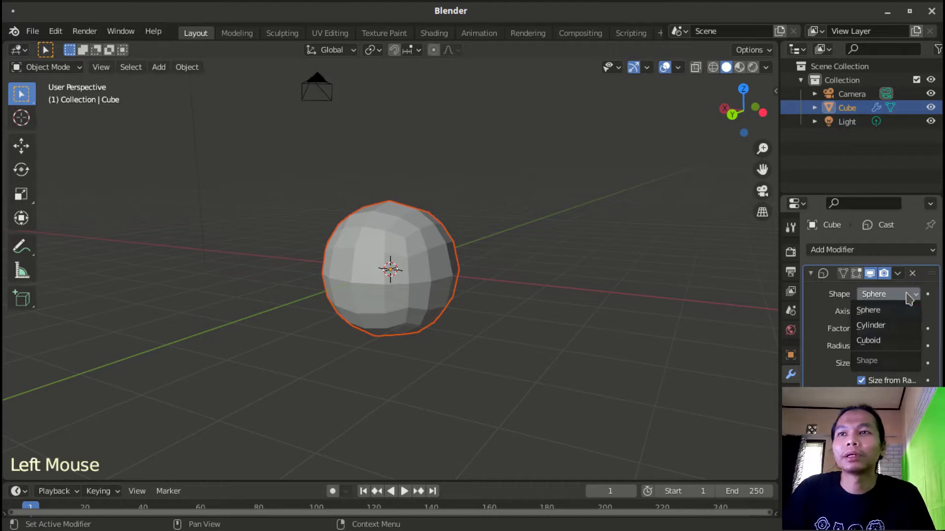
{"action": "left_click", "coordinate": [874, 326]}
{"action": "scroll", "coordinate": [465, 304], "scroll_direction": "down", "scroll_amount": 1}
{"action": "scroll", "coordinate": [401, 320], "scroll_direction": "up", "scroll_amount": 1}
{"action": "middle_click_drag", "start_coordinate": [401, 320], "coordinate": [694, 321]}
{"action": "scroll", "coordinate": [694, 320], "scroll_direction": "down", "scroll_amount": 1}
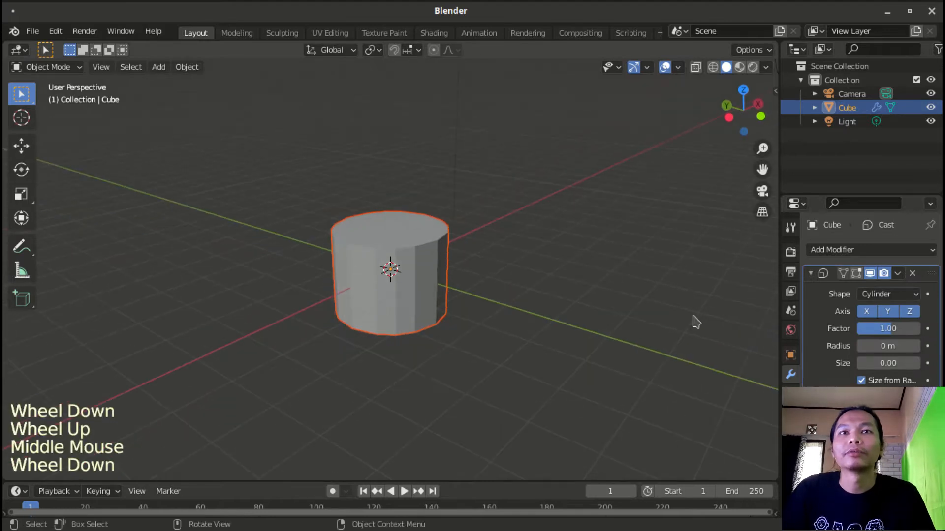
- Apply the Cast modifier and return to Edit Mode
{"action": "left_click", "coordinate": [898, 273]}
{"action": "left_click", "coordinate": [828, 290]}
{"action": "key", "text": "Tab"}
- In front view, stretch the entire cylinder along the Z axis to about 1.7 times its height
{"action": "middle_click_drag", "start_coordinate": [424, 249], "coordinate": [479, 278]}
{"action": "key", "text": "KP_1"}
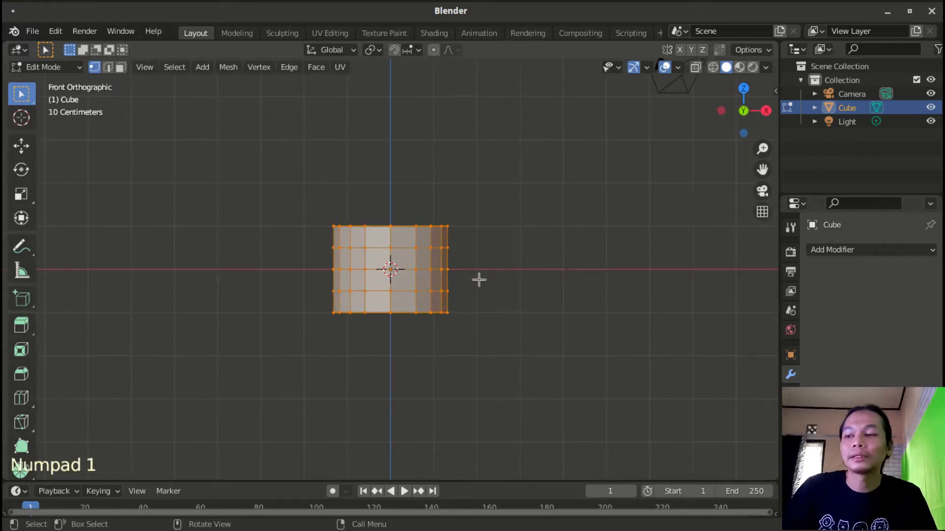
{"action": "key", "text": "KP_Add"}
{"action": "key", "text": "KP_Add"}
{"action": "key", "text": "KP_Add"}
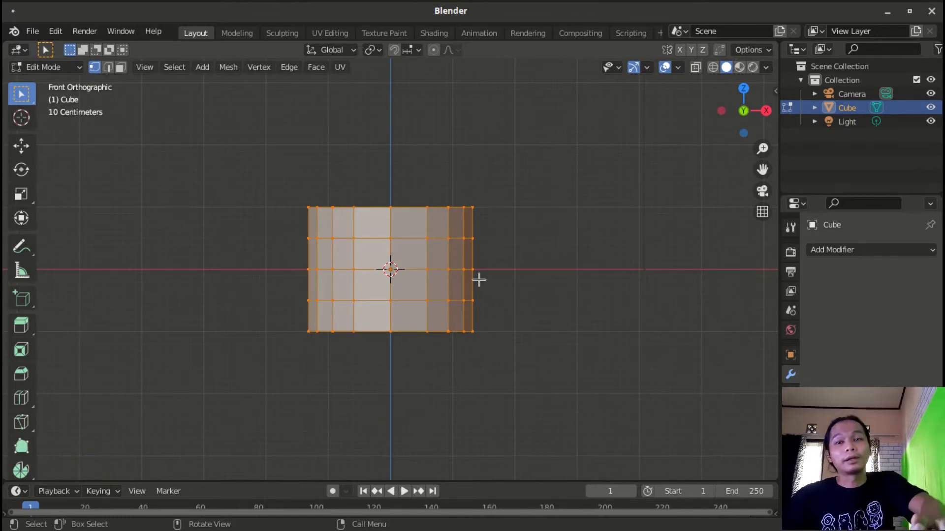
{"action": "middle_click_drag", "start_coordinate": [479, 279], "coordinate": [491, 277]}
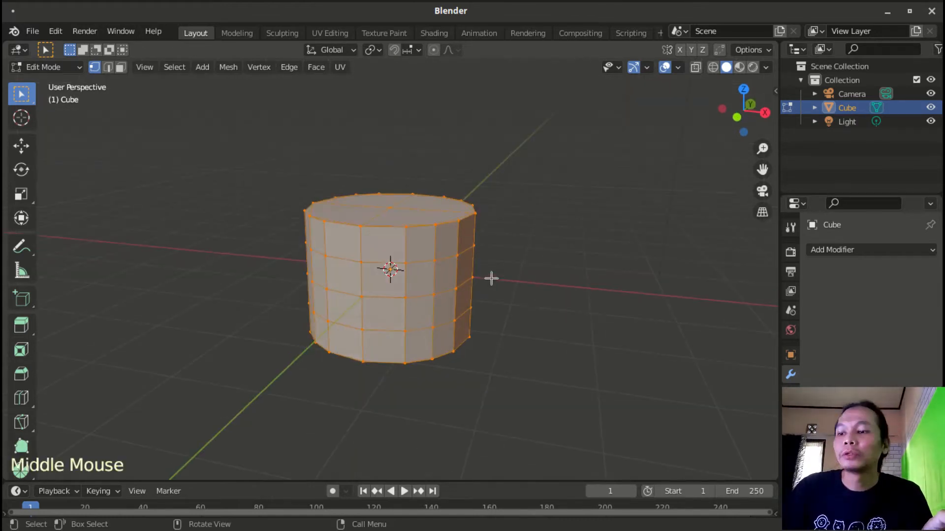
{"action": "key", "text": "KP_1"}
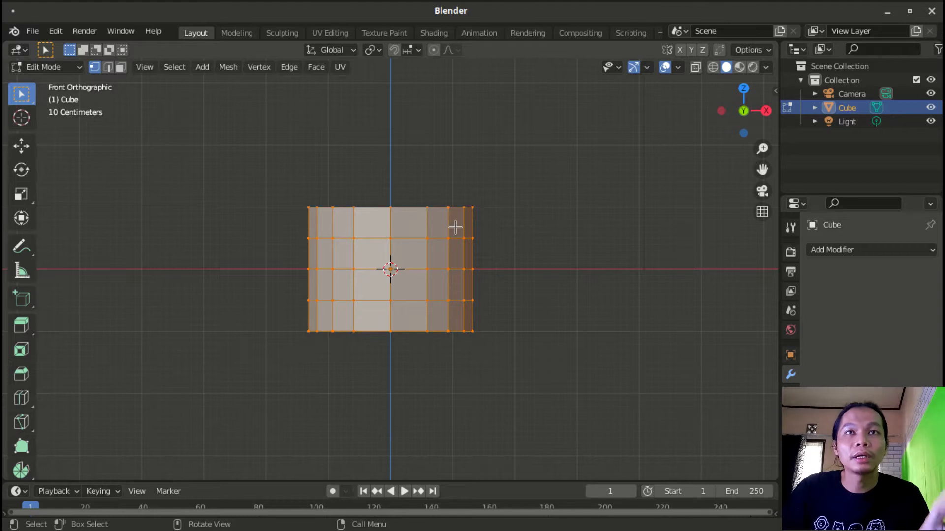
{"action": "key", "text": "s"}
{"action": "key", "text": "z"}
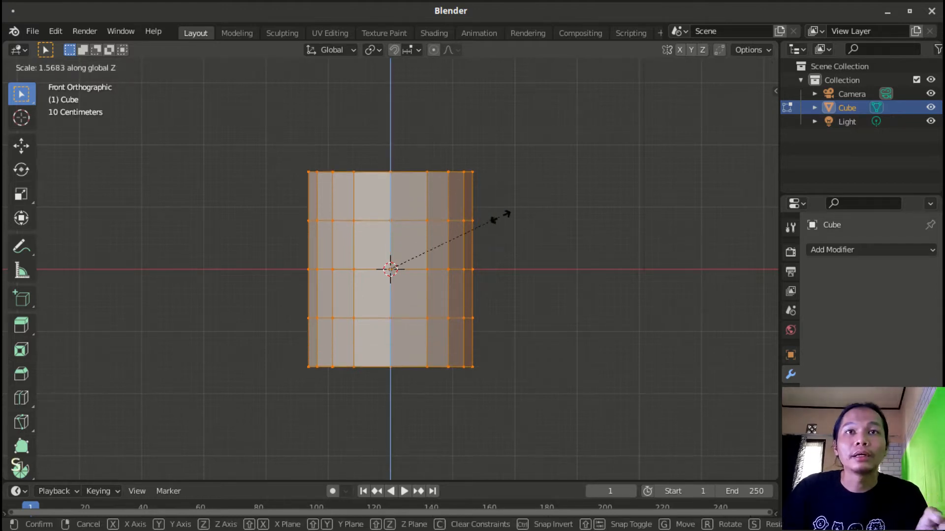
{"action": "left_click", "coordinate": [506, 214]}
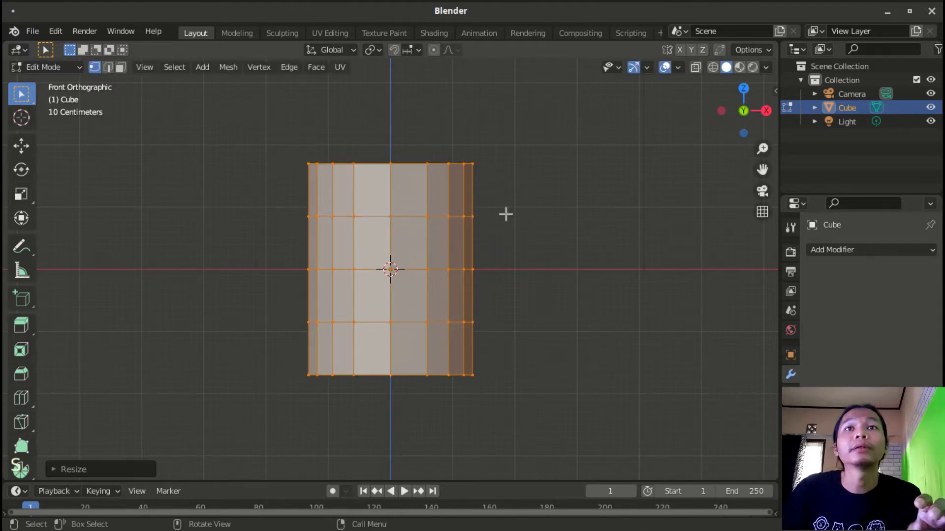
- Add a centred horizontal loop cut in both the uppermost and lowermost rows of the cylinder's side faces
{"action": "key", "text": "ctrl+r"}
{"action": "left_click", "coordinate": [462, 191]}
{"action": "right_click", "coordinate": [462, 192]}
{"action": "key", "text": "ctrl+r"}
{"action": "left_click", "coordinate": [452, 357]}
{"action": "right_click", "coordinate": [453, 359]}
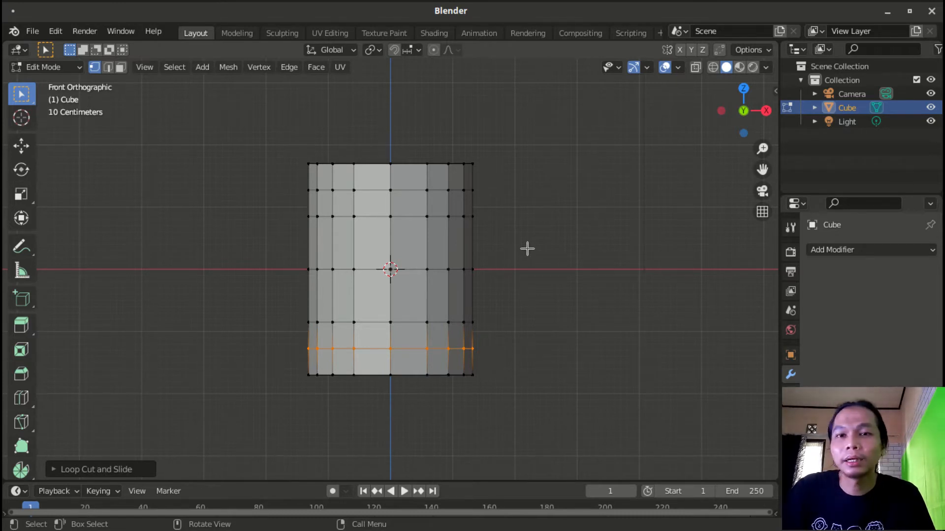
- Extrude the two central faces in the second row from each end on the +X side outward in two segments, the first about 0.42 m
{"action": "key", "text": "KP_3"}
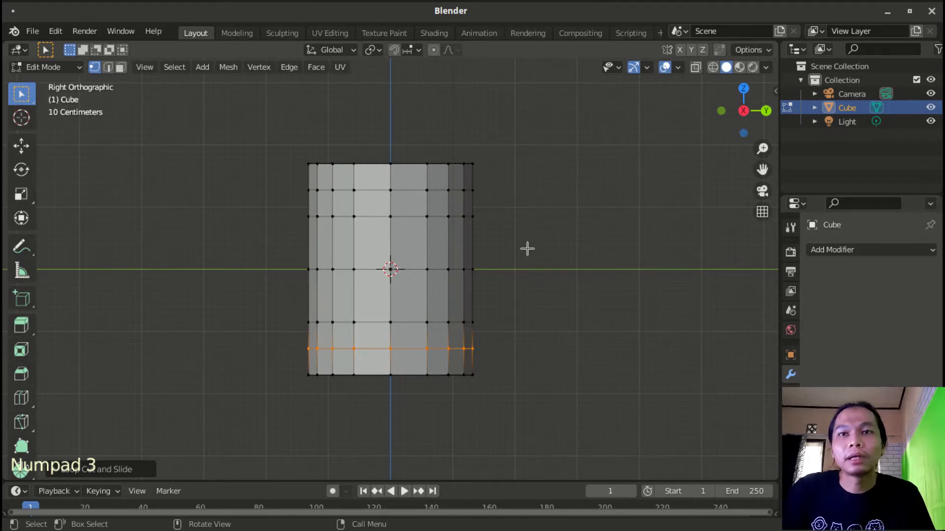
{"action": "left_click", "coordinate": [120, 68]}
{"action": "left_click", "coordinate": [382, 215]}
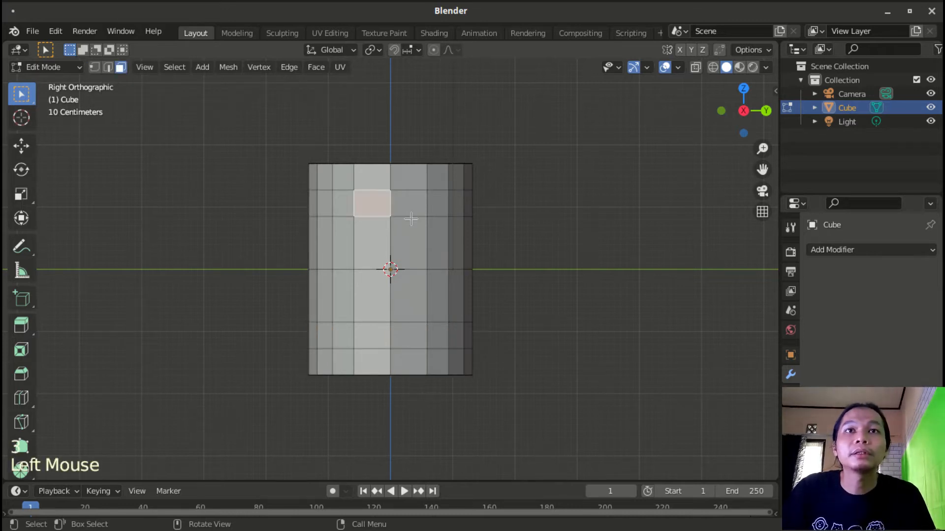
{"action": "left_click", "coordinate": [401, 204], "text": "shift"}
{"action": "left_click", "coordinate": [372, 335], "text": "shift"}
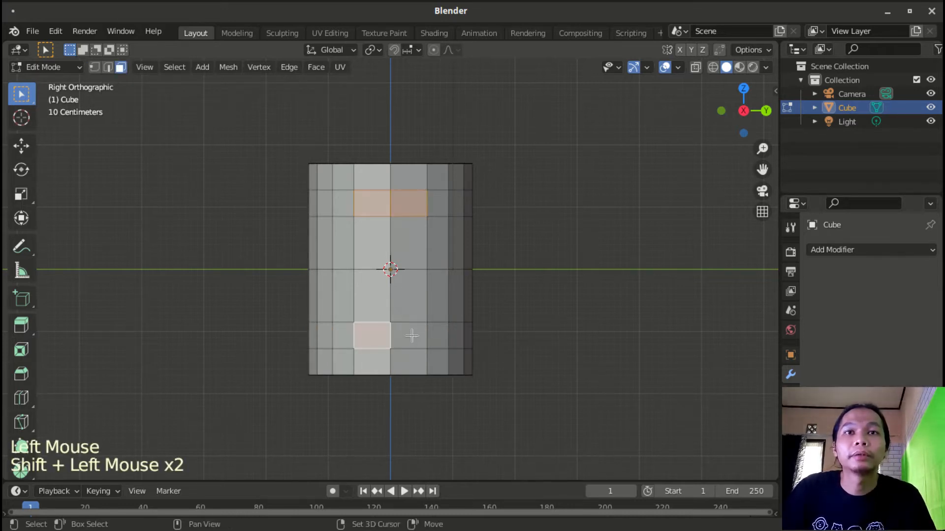
{"action": "left_click", "coordinate": [411, 335], "text": "shift"}
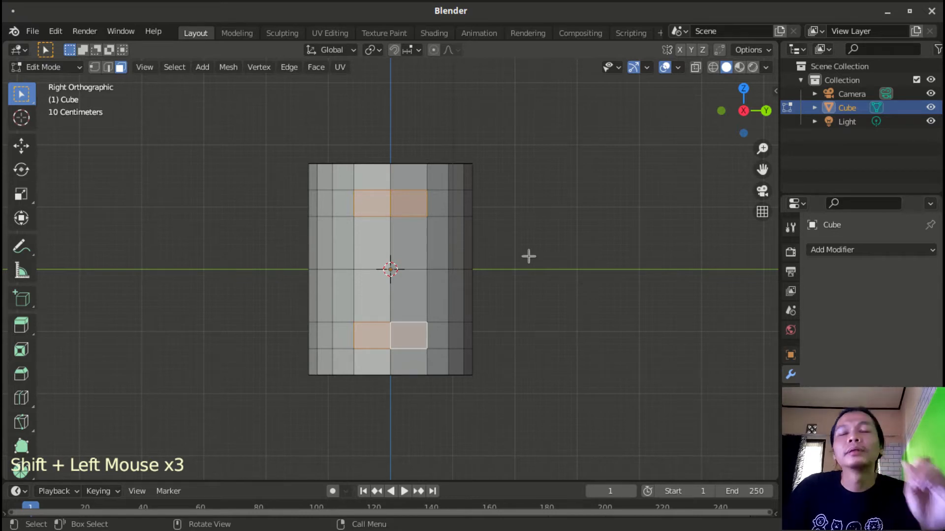
{"action": "key", "text": "KP_1"}
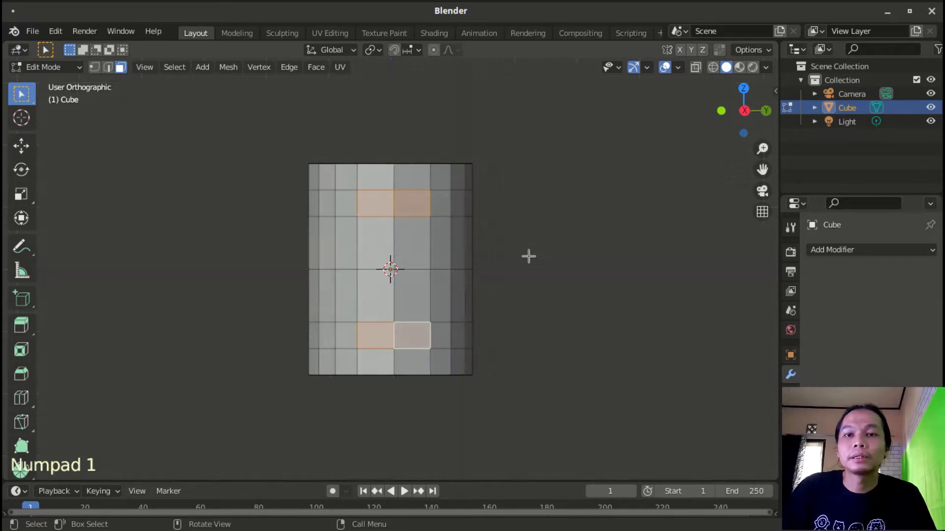
{"action": "key", "text": "e"}
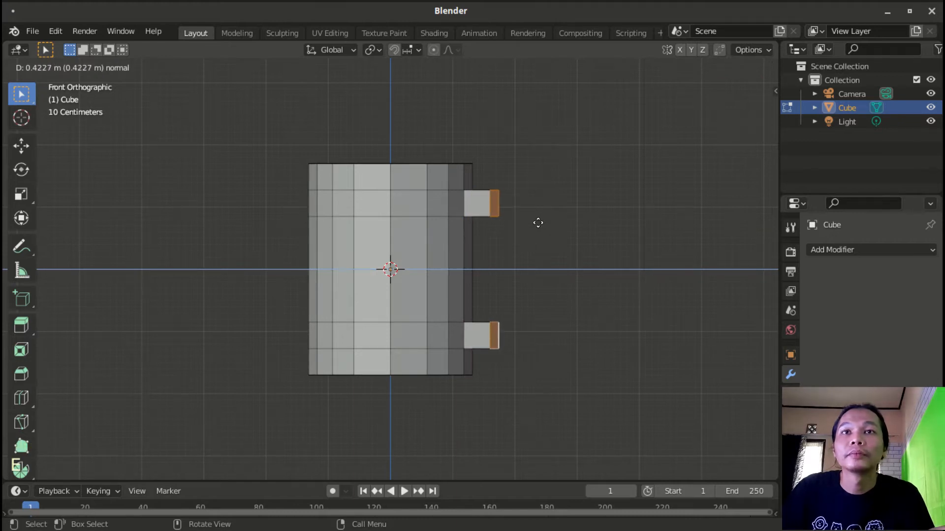
{"action": "left_click", "coordinate": [538, 222]}
{"action": "key", "text": "e"}
{"action": "left_click", "coordinate": [574, 224]}
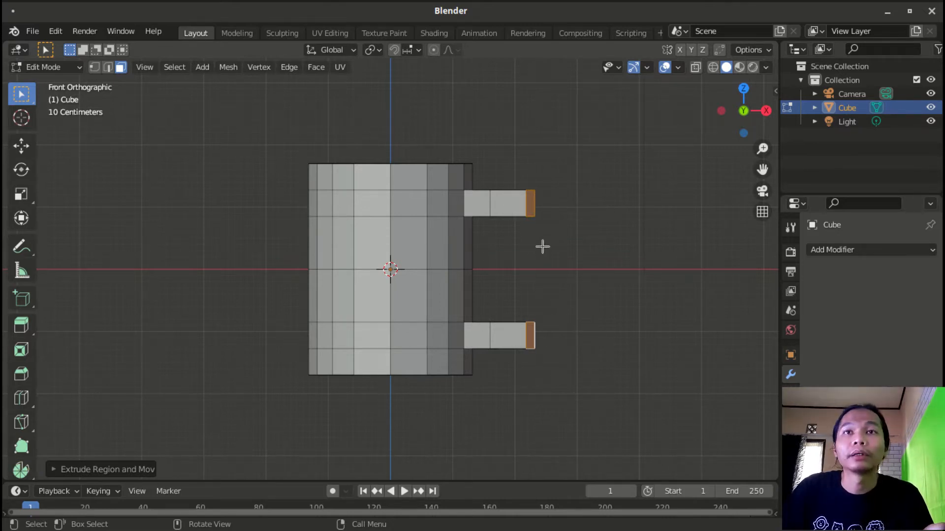
- Enable X-ray and vertex selection, and flatten the outer ends of both handle stubs by scaling them along the X axis
{"action": "left_click", "coordinate": [694, 69]}
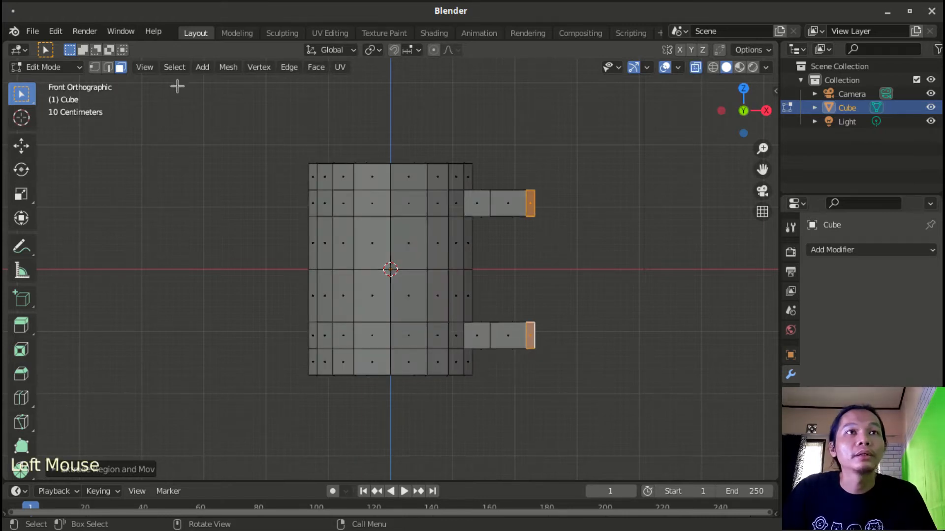
{"action": "left_click", "coordinate": [94, 67]}
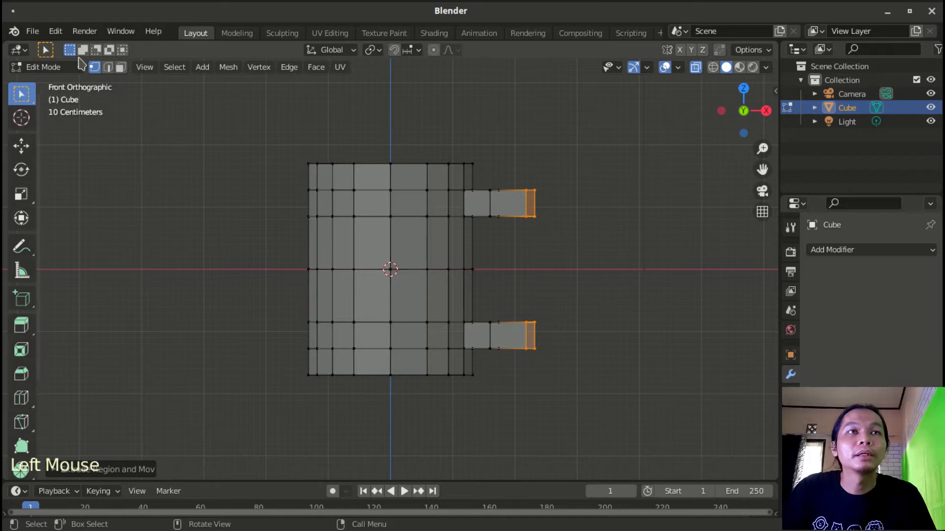
{"action": "middle_click_drag", "start_coordinate": [544, 223], "coordinate": [529, 267]}
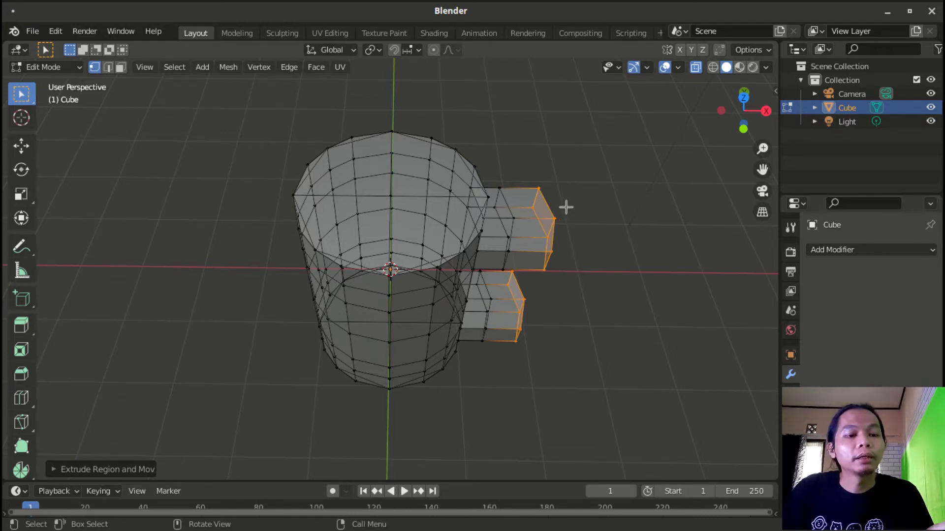
{"action": "key", "text": "s"}
{"action": "key", "text": "x"}
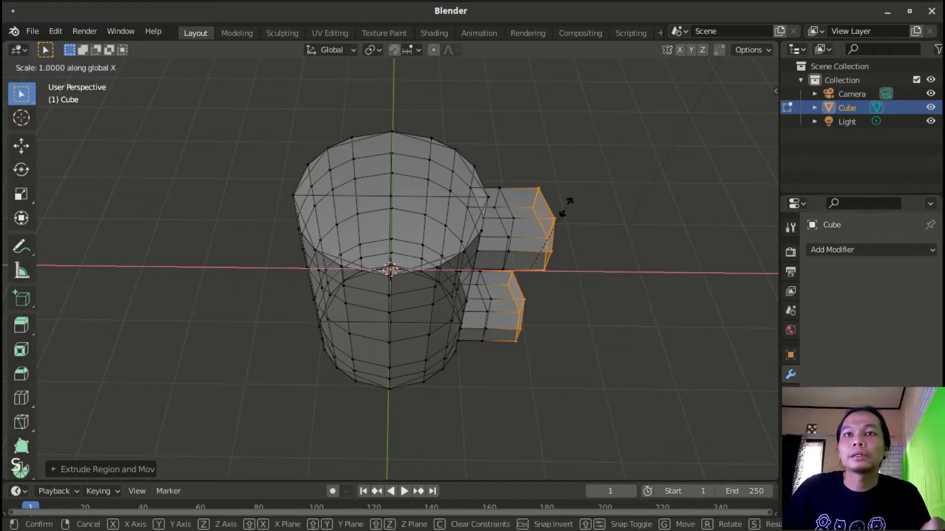
{"action": "left_click", "coordinate": [565, 205]}
{"action": "key", "text": "a"}
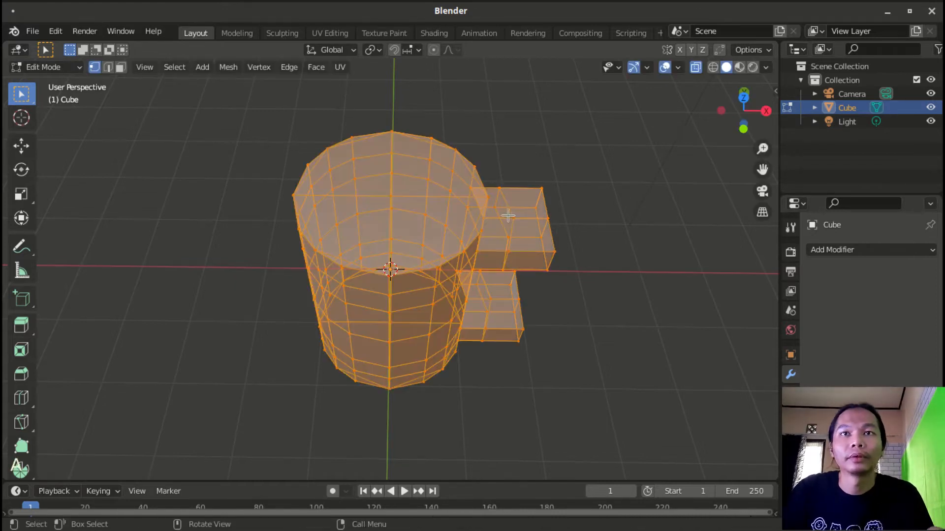
{"action": "key", "text": "a"}
{"action": "key", "text": "a"}
{"action": "left_click", "coordinate": [507, 206], "text": "alt+shift"}
{"action": "key", "text": "a"}
{"action": "key", "text": "a"}
{"action": "key", "text": "a"}
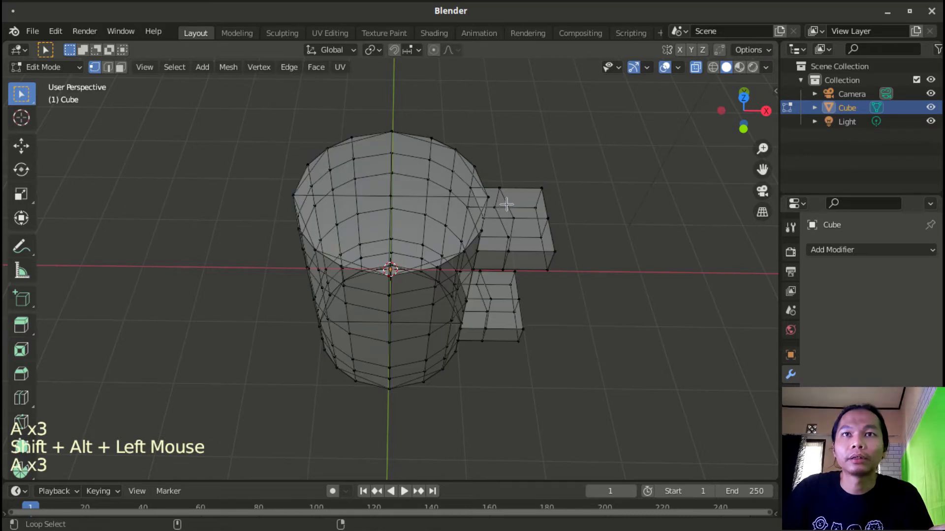
{"action": "left_click", "coordinate": [507, 205], "text": "alt+shift"}
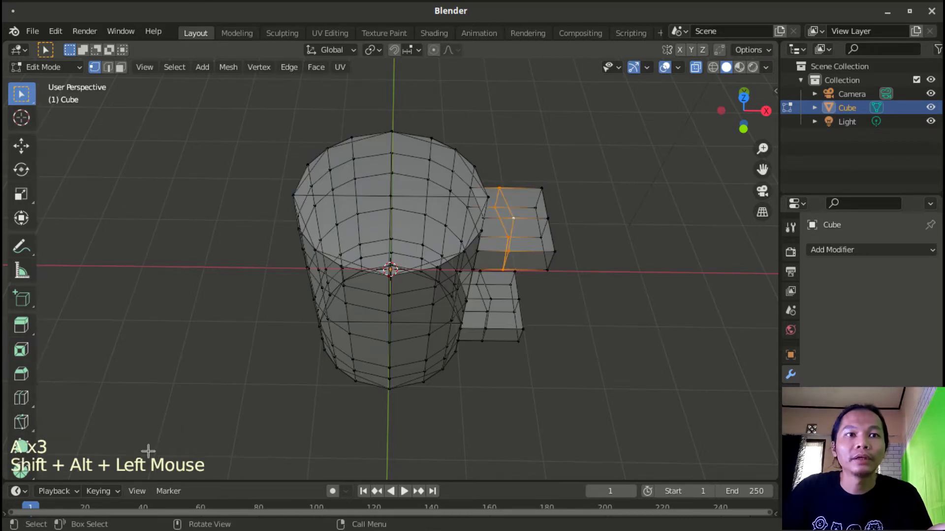
{"action": "left_click", "coordinate": [508, 297], "text": "alt+shift"}
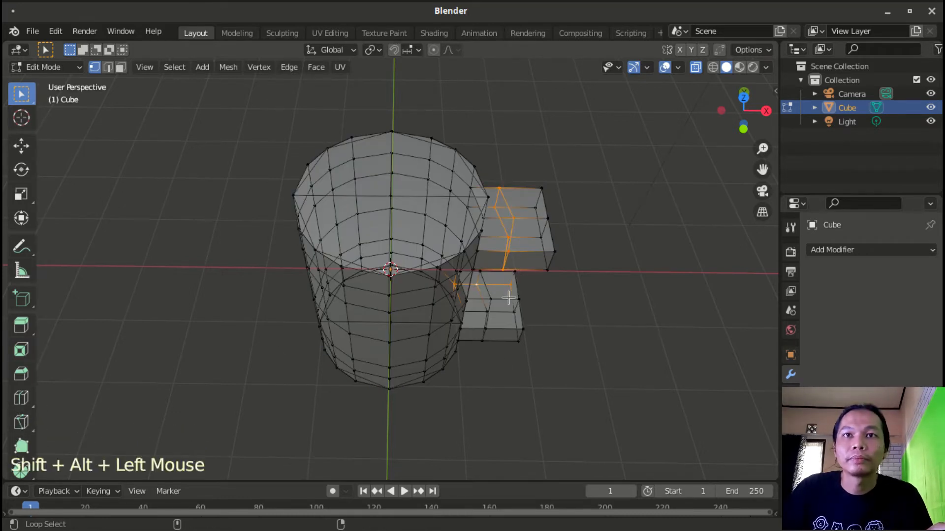
- Select the middle edge loops of both handle stubs and flatten them by scaling to 0 along the X axis
{"action": "key", "text": "a"}
{"action": "key", "text": "a"}
{"action": "key", "text": "a"}
{"action": "left_click", "coordinate": [487, 297], "text": "alt+shift"}
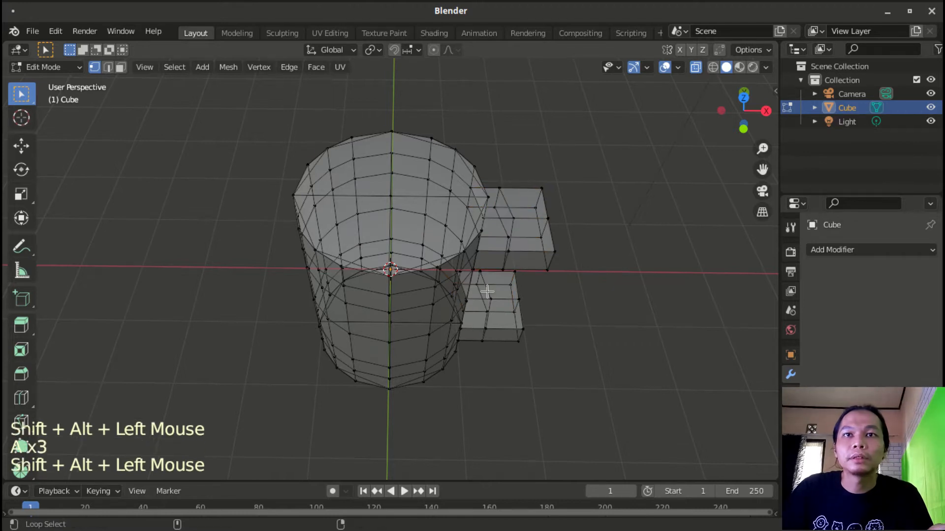
{"action": "left_click", "coordinate": [504, 197], "text": "alt+shift"}
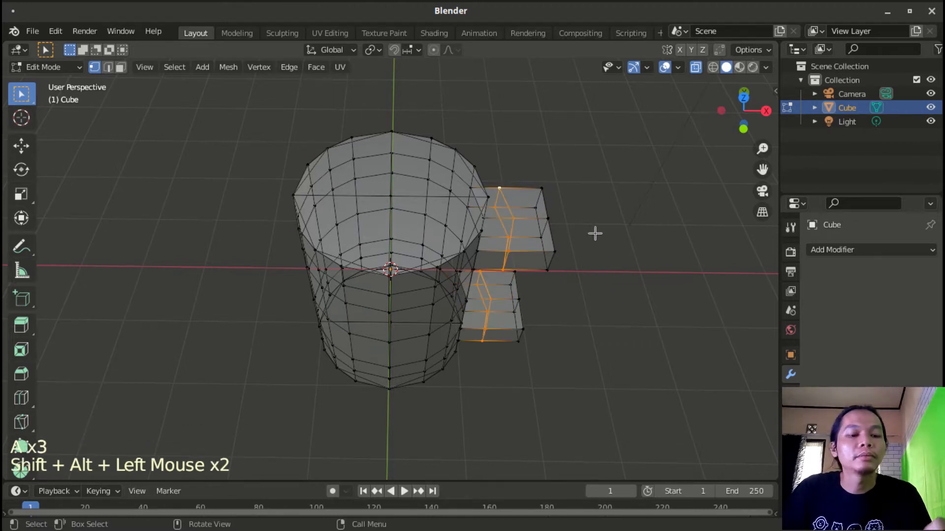
{"action": "key", "text": "s"}
{"action": "key", "text": "x"}
{"action": "key", "text": "0"}
{"action": "key", "text": "Return"}
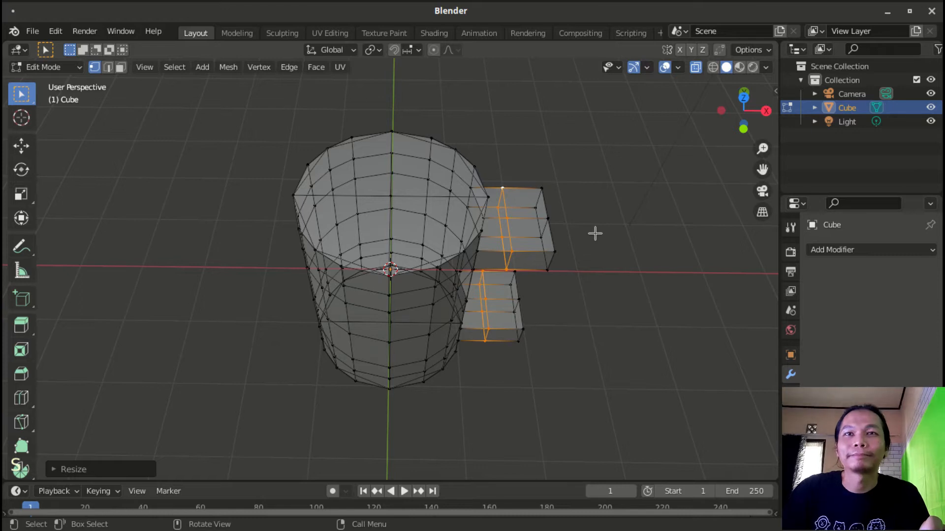
- In front view, tilt the upper handle stub's outer end downward and extrude it diagonally down and outward, rotating the new end nearer to horizontal
{"action": "key", "text": "a"}
{"action": "key", "text": "a"}
{"action": "key", "text": "a"}
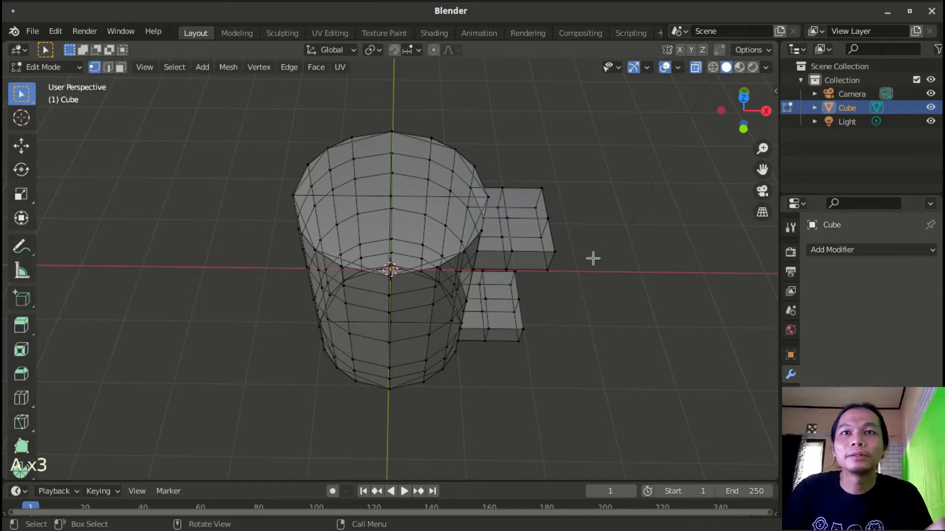
{"action": "scroll", "coordinate": [589, 265], "scroll_direction": "down", "scroll_amount": 2}
{"action": "middle_click_drag", "start_coordinate": [589, 265], "coordinate": [590, 223]}
{"action": "key", "text": "KP_1"}
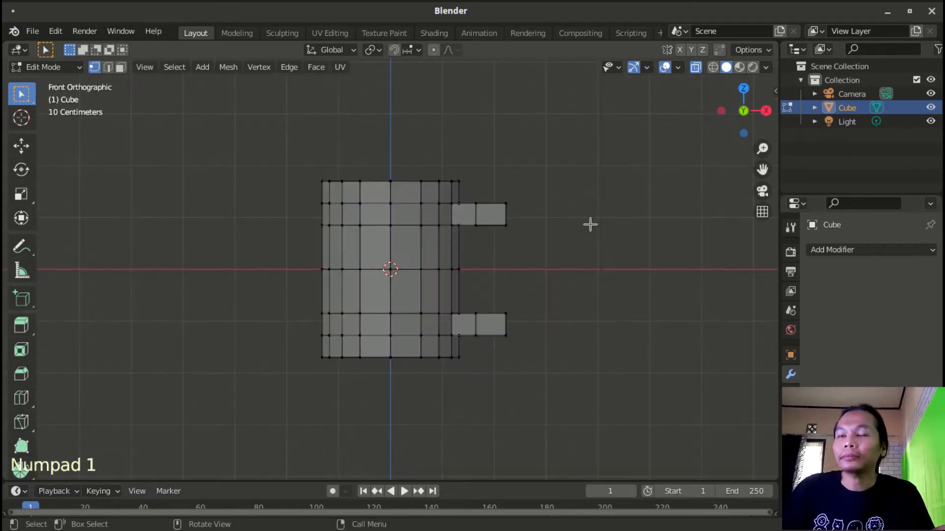
{"action": "left_click_drag", "start_coordinate": [491, 170], "coordinate": [532, 241]}
{"action": "key", "text": "r"}
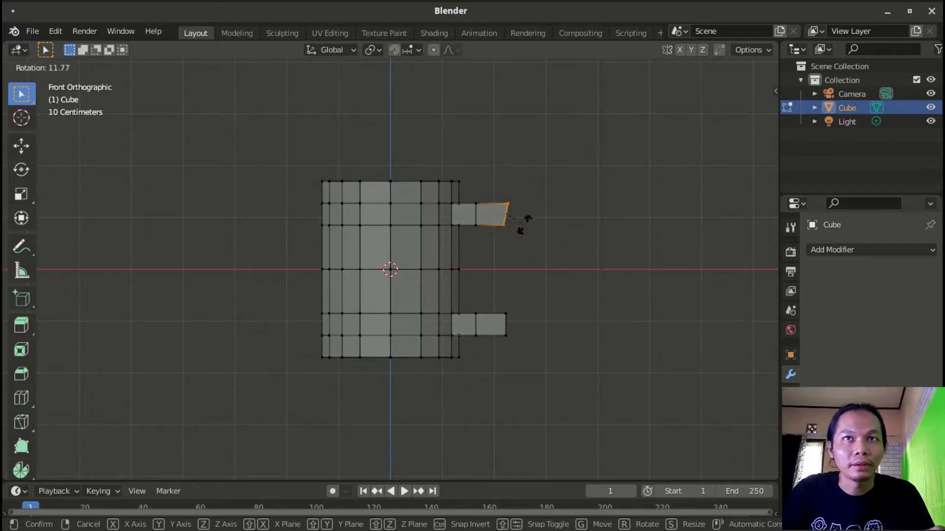
{"action": "left_click", "coordinate": [520, 241]}
{"action": "key", "text": "e"}
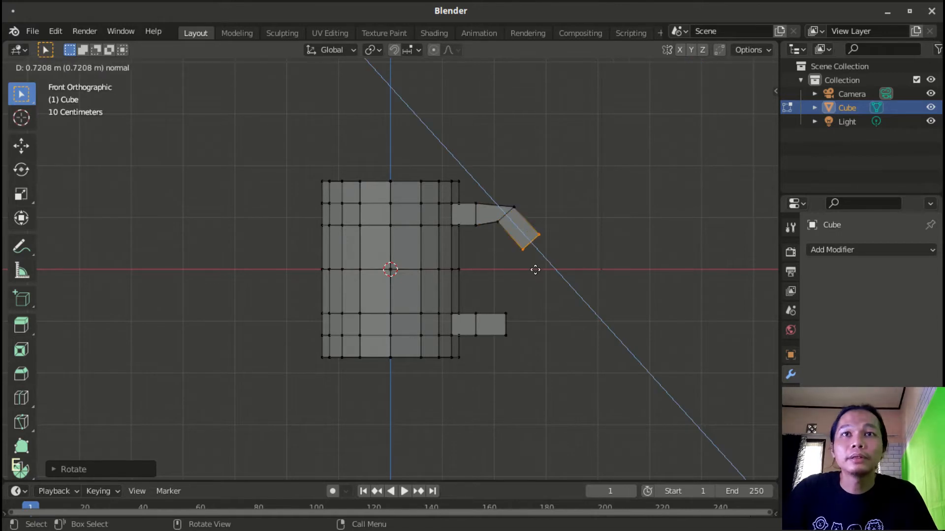
{"action": "left_click", "coordinate": [528, 259]}
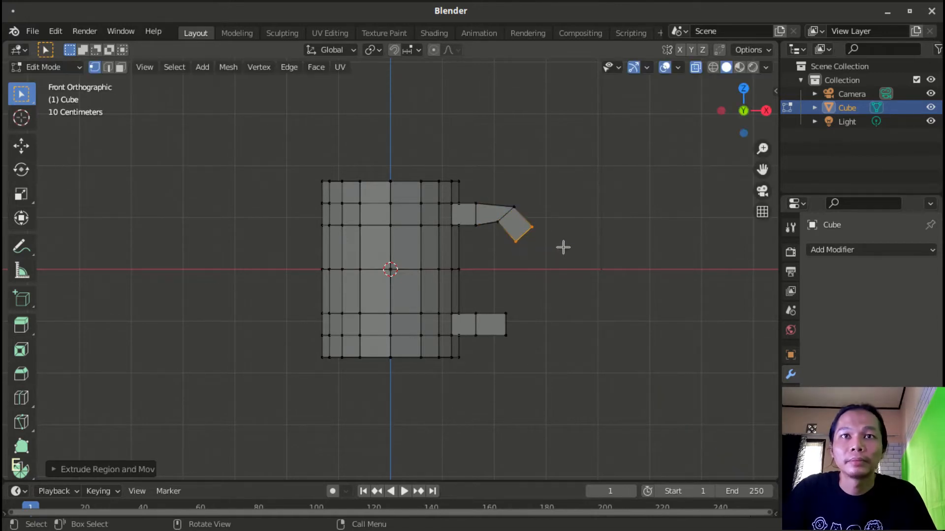
{"action": "key", "text": "r"}
{"action": "left_click", "coordinate": [534, 279]}
- Tilt the lower handle stub's outer end upward and extrude it diagonally up and outward, rotating the new end nearer to horizontal
{"action": "left_click_drag", "start_coordinate": [502, 316], "coordinate": [541, 374]}
{"action": "key", "text": "r"}
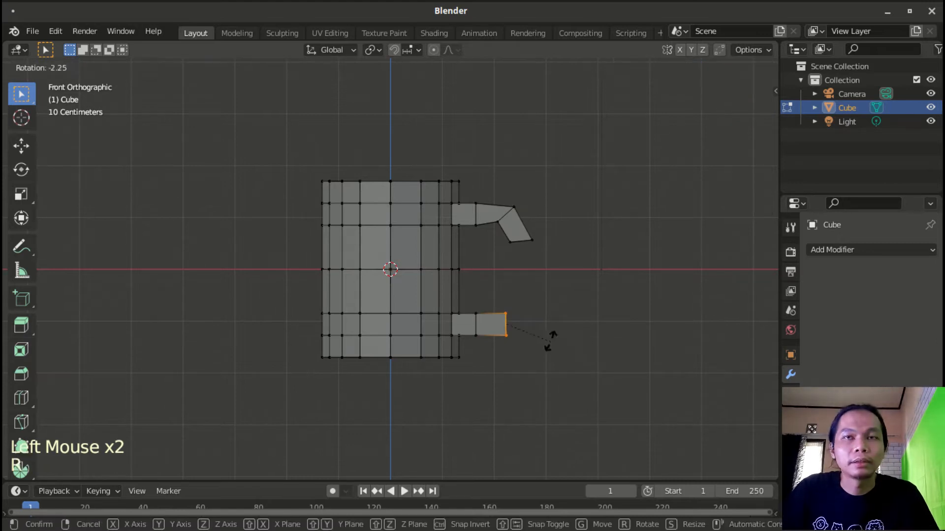
{"action": "left_click", "coordinate": [542, 316]}
{"action": "key", "text": "e"}
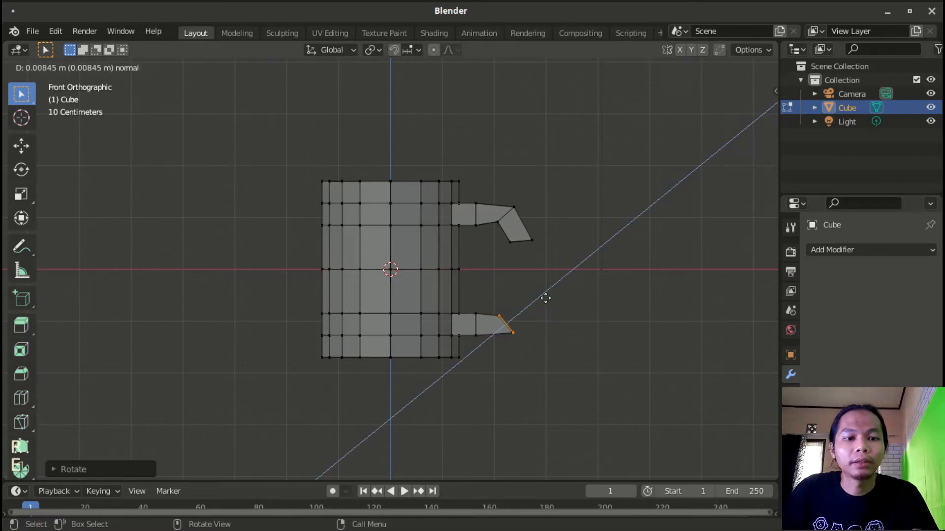
{"action": "left_click", "coordinate": [559, 296]}
{"action": "key", "text": "r"}
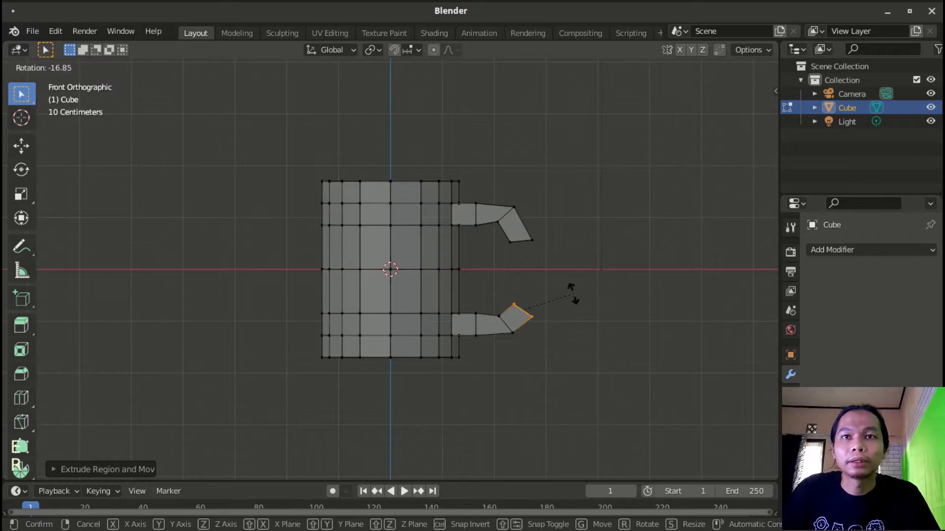
{"action": "left_click", "coordinate": [556, 288]}
- Move the lower arm's end up toward the upper arm, and lower the upper arm's end by about 0.13 m
{"action": "key", "text": "g"}
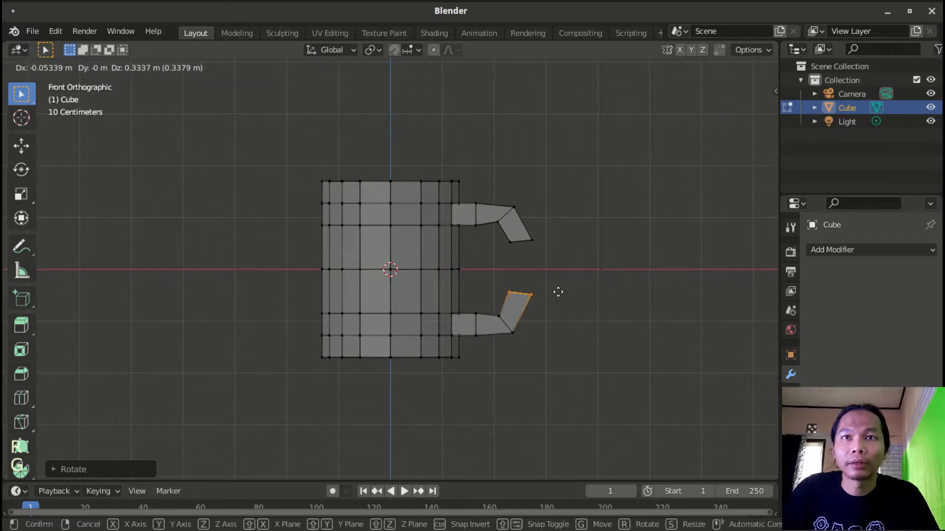
{"action": "left_click", "coordinate": [558, 297]}
{"action": "mouse_move", "coordinate": [495, 232]}
{"action": "left_mouse_down"}
{"action": "mouse_move", "coordinate": [551, 267]}
{"action": "mouse_move", "coordinate": [548, 256]}
{"action": "left_mouse_up"}
{"action": "key", "text": "g"}
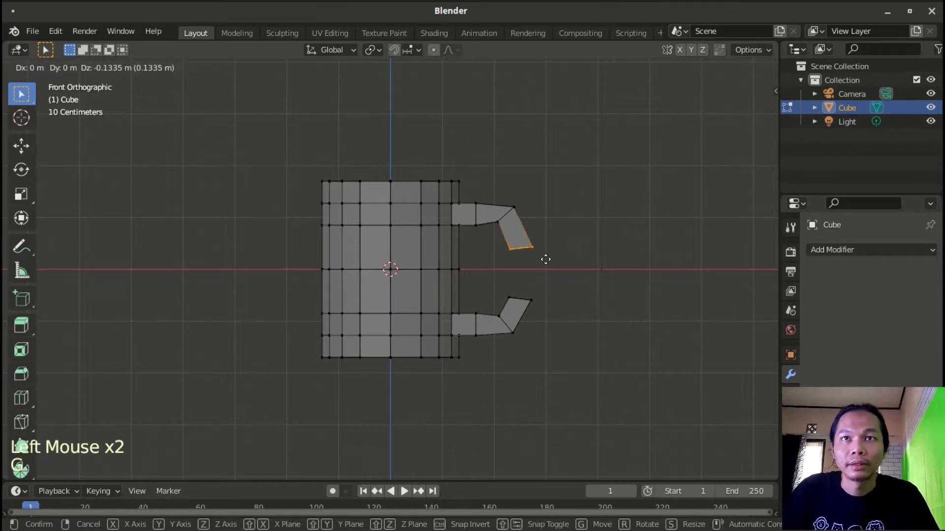
{"action": "left_click", "coordinate": [546, 259]}
- Turn off X-ray and delete the two end faces of the upper handle arm
{"action": "middle_click_drag", "start_coordinate": [574, 289], "coordinate": [530, 282]}
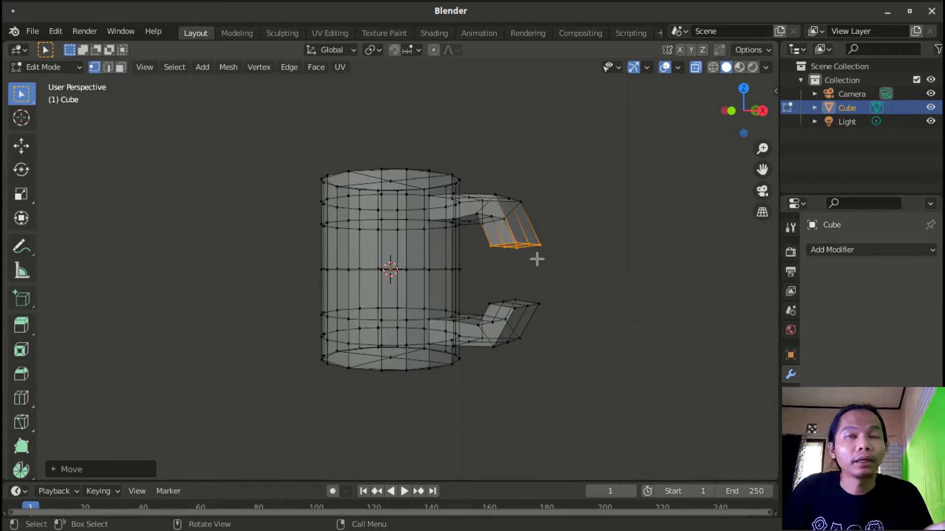
{"action": "key", "text": "alt+z"}
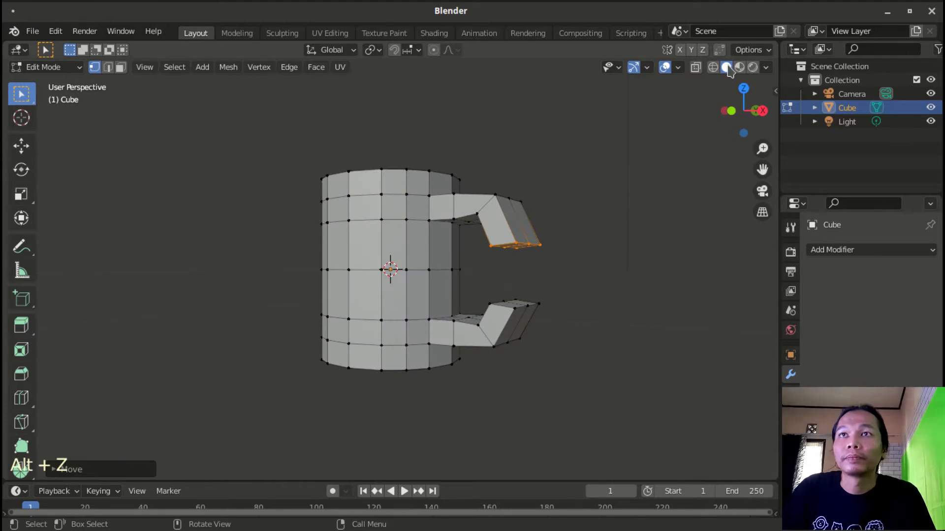
{"action": "middle_click_drag", "start_coordinate": [563, 270], "coordinate": [515, 195]}
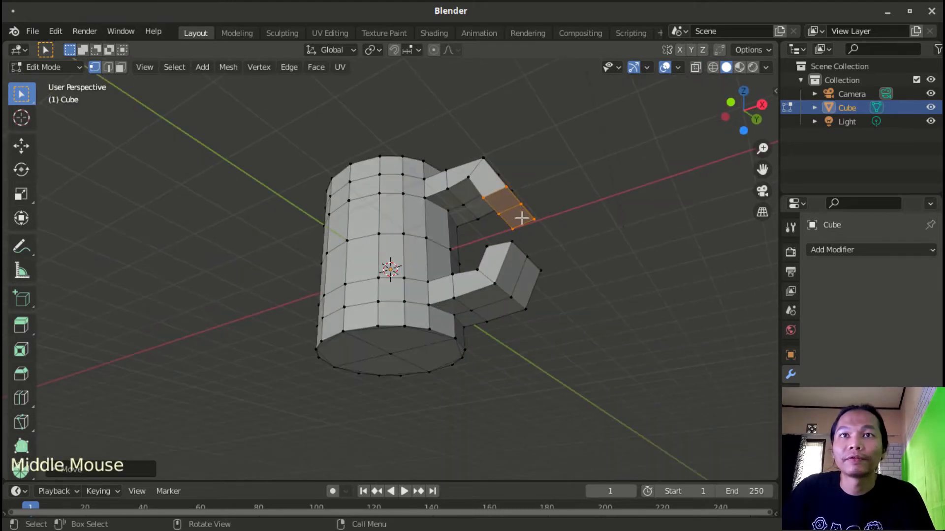
{"action": "key", "text": "x"}
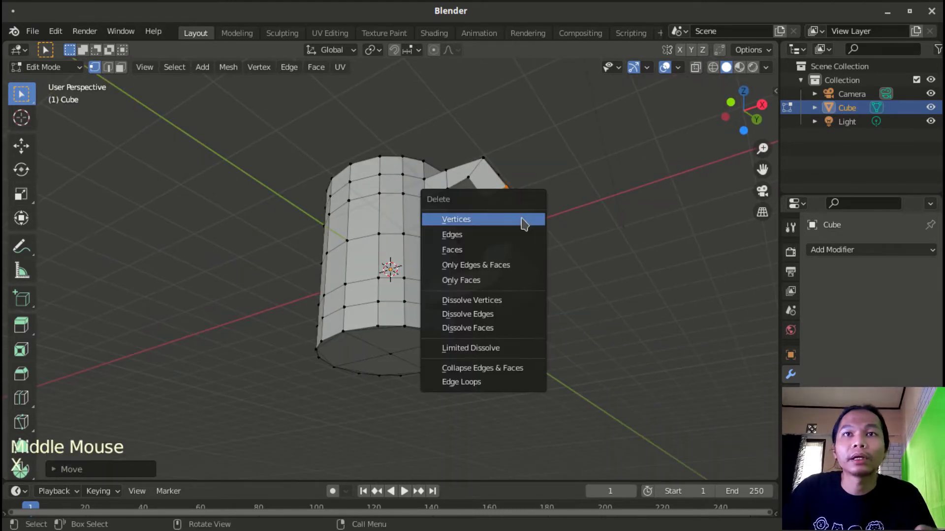
{"action": "left_click", "coordinate": [487, 249]}
- In face selection, delete the two end faces of the lower handle arm
{"action": "middle_click_drag", "start_coordinate": [540, 289], "coordinate": [521, 344]}
{"action": "left_click", "coordinate": [520, 330]}
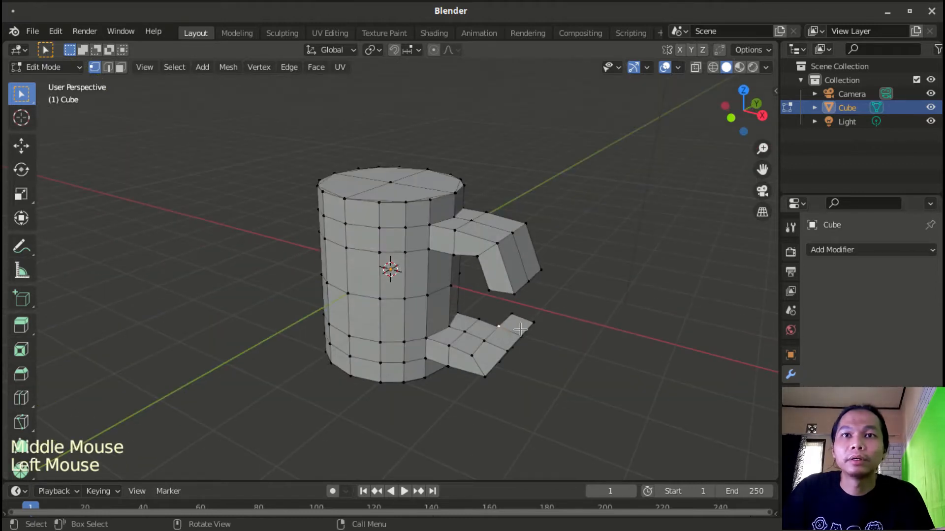
{"action": "key", "text": "3"}
{"action": "left_click", "coordinate": [502, 339]}
{"action": "left_click", "coordinate": [515, 325], "text": "shift"}
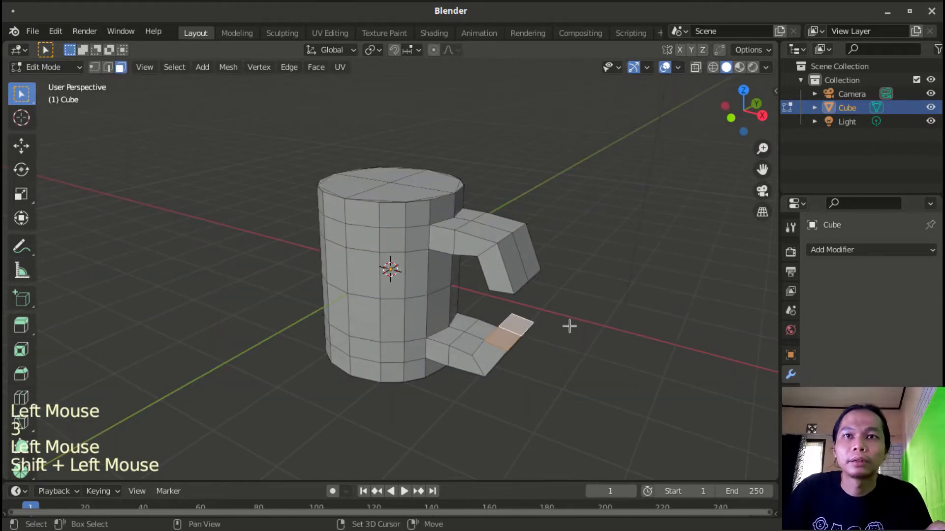
{"action": "key", "text": "x"}
{"action": "left_click", "coordinate": [570, 327]}
- In edge selection, fill a face between the inner (mug-side) open edges of the upper and lower handle arms
{"action": "middle_click_drag", "start_coordinate": [580, 355], "coordinate": [609, 285]}
{"action": "key", "text": "2"}
{"action": "middle_click_drag", "start_coordinate": [561, 305], "coordinate": [485, 253]}
{"action": "left_click", "coordinate": [494, 300]}
{"action": "left_click", "coordinate": [494, 300], "text": "shift"}
{"action": "left_click", "coordinate": [492, 294], "text": "shift"}
{"action": "left_click", "coordinate": [485, 300], "text": "shift"}
{"action": "left_click", "coordinate": [486, 297], "text": "shift"}
{"action": "left_click", "coordinate": [477, 303], "text": "shift"}
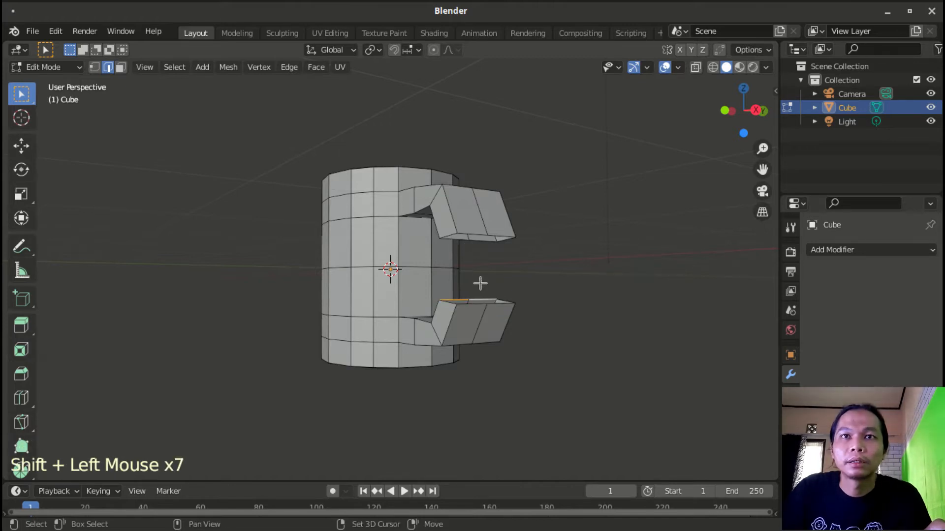
{"action": "left_click", "coordinate": [457, 240], "text": "shift"}
{"action": "left_click", "coordinate": [487, 240], "text": "shift"}
{"action": "key", "text": "f"}
- Fill a face between the two outer open edges of the upper handle arm and the two of the lower arm
{"action": "middle_click_drag", "start_coordinate": [527, 257], "coordinate": [514, 269]}
{"action": "left_click", "coordinate": [501, 309]}
{"action": "left_click", "coordinate": [471, 240], "text": "shift"}
{"action": "left_click", "coordinate": [506, 239], "text": "shift"}
{"action": "left_click", "coordinate": [519, 242], "text": "shift"}
{"action": "left_click", "coordinate": [509, 240]}
{"action": "left_click", "coordinate": [484, 240], "text": "shift"}
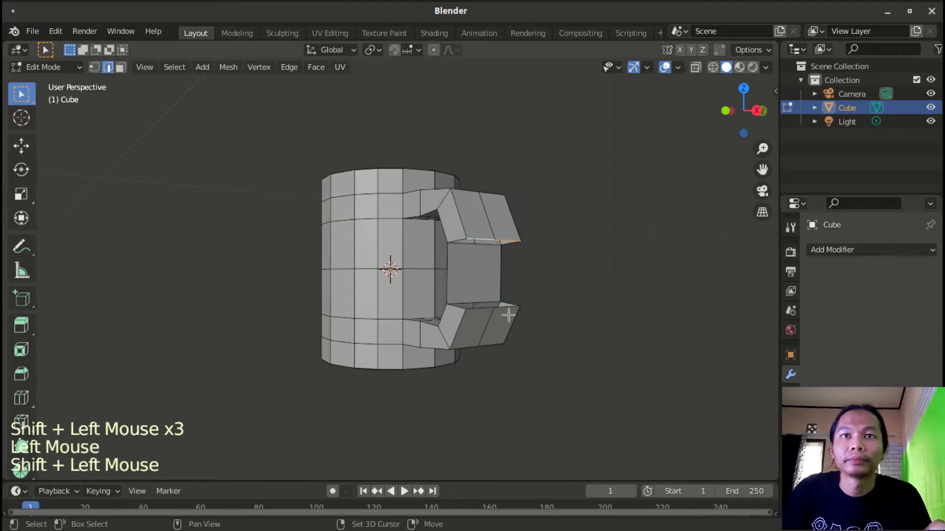
{"action": "left_click", "coordinate": [484, 308], "text": "shift"}
{"action": "left_click", "coordinate": [511, 306], "text": "shift"}
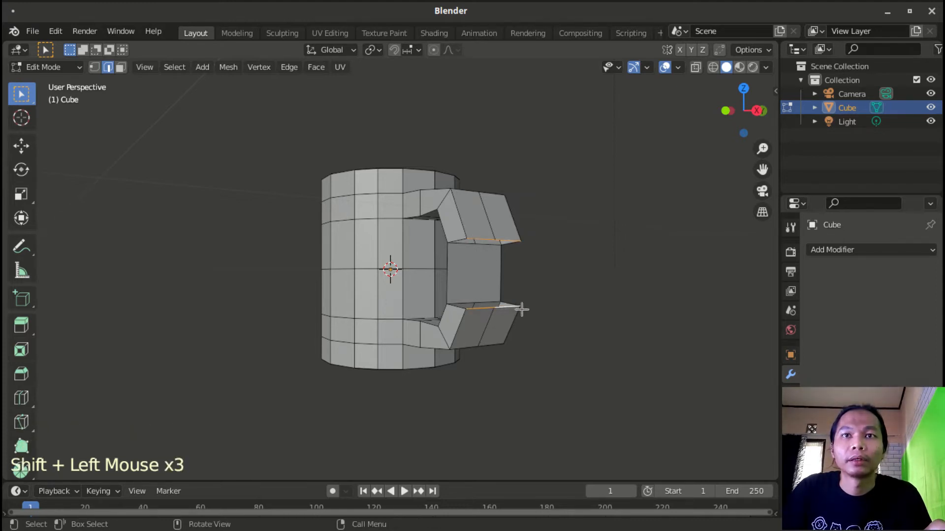
{"action": "key", "text": "f"}
- Loop-select the boundary of the handle's front side opening and fill it with a face
{"action": "middle_click_drag", "start_coordinate": [443, 291], "coordinate": [600, 371]}
{"action": "key", "text": "a"}
{"action": "key", "text": "a"}
{"action": "key", "text": "a"}
{"action": "left_click", "coordinate": [541, 283], "text": "alt+shift"}
{"action": "key", "text": "f"}
- Loop-select the boundary of the handle's remaining opening on the opposite side, fill it with a face, and clear the selection
{"action": "key", "text": "a"}
{"action": "key", "text": "a"}
{"action": "key", "text": "a"}
{"action": "left_click", "coordinate": [324, 299], "text": "alt+shift"}
{"action": "key", "text": "f"}
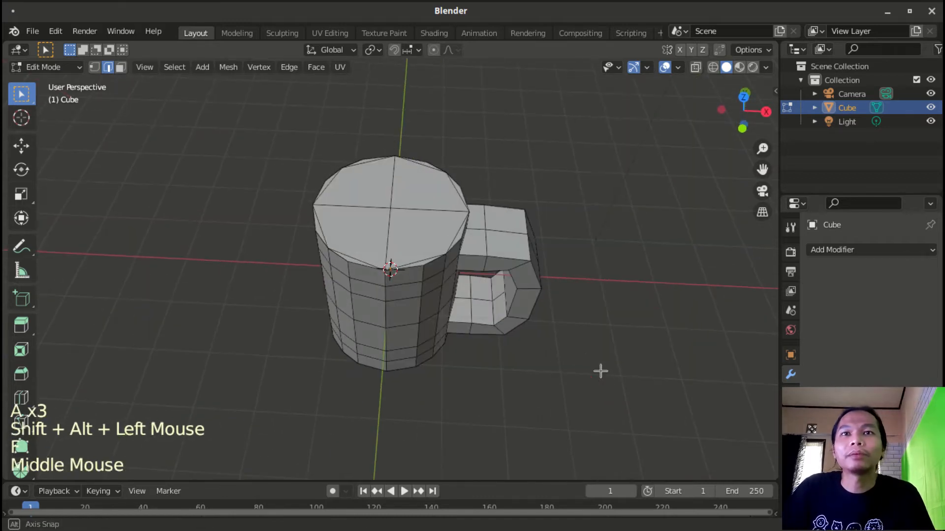
{"action": "mouse_move", "coordinate": [548, 295]}
{"action": "middle_mouse_down"}
{"action": "mouse_move", "coordinate": [516, 289]}
{"action": "mouse_move", "coordinate": [527, 326]}
{"action": "mouse_move", "coordinate": [531, 274]}
{"action": "mouse_move", "coordinate": [512, 378]}
{"action": "mouse_move", "coordinate": [480, 293]}
{"action": "mouse_move", "coordinate": [456, 282]}
{"action": "mouse_move", "coordinate": [497, 340]}
{"action": "mouse_move", "coordinate": [546, 314]}
{"action": "middle_mouse_up"}
{"action": "key", "text": "a"}
{"action": "key", "text": "a"}
{"action": "key", "text": "a"}
{"action": "scroll", "coordinate": [546, 313], "scroll_direction": "up", "scroll_amount": 2}
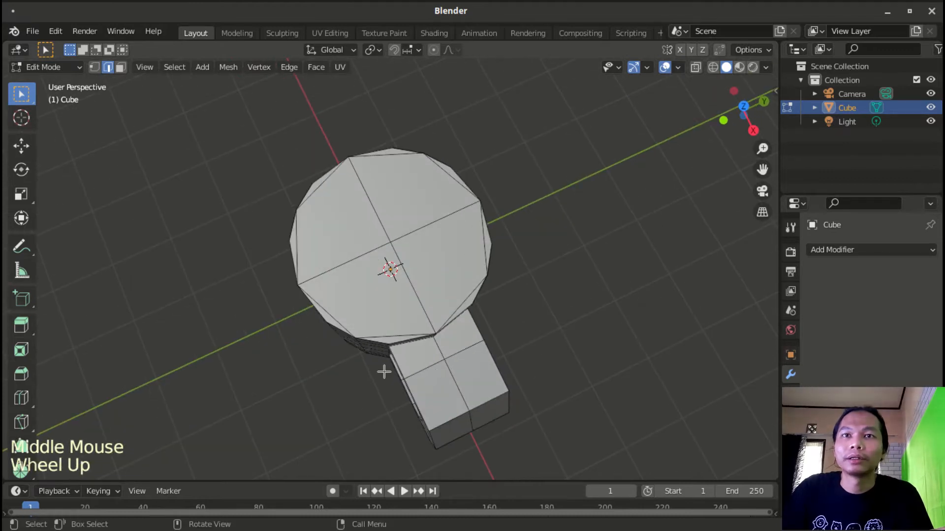
- In front view with X-ray and vertex selection, add a centred vertical loop cut in the body-side segment of both the upper and lower handle arms
{"action": "middle_click_drag", "start_coordinate": [486, 396], "coordinate": [550, 262]}
{"action": "key", "text": "KP_1"}
{"action": "key", "text": "alt+z"}
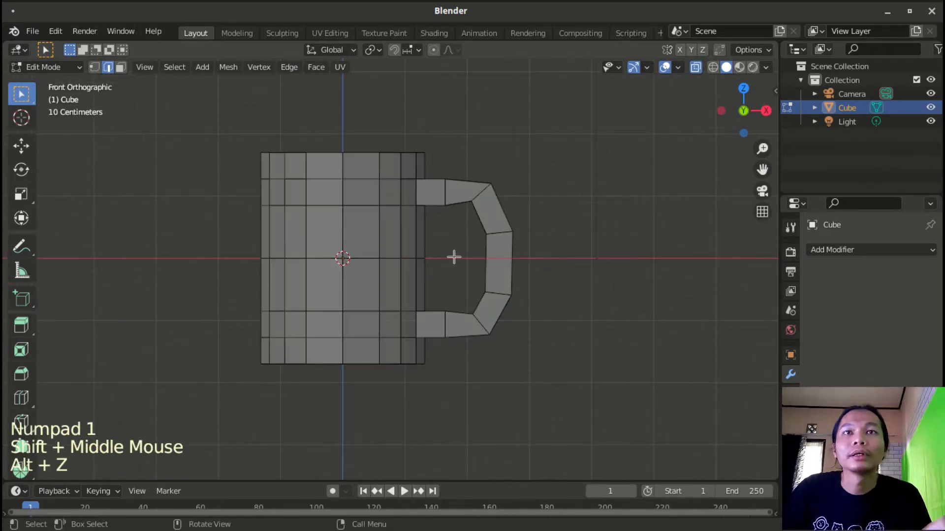
{"action": "triple_click", "coordinate": [464, 212]}
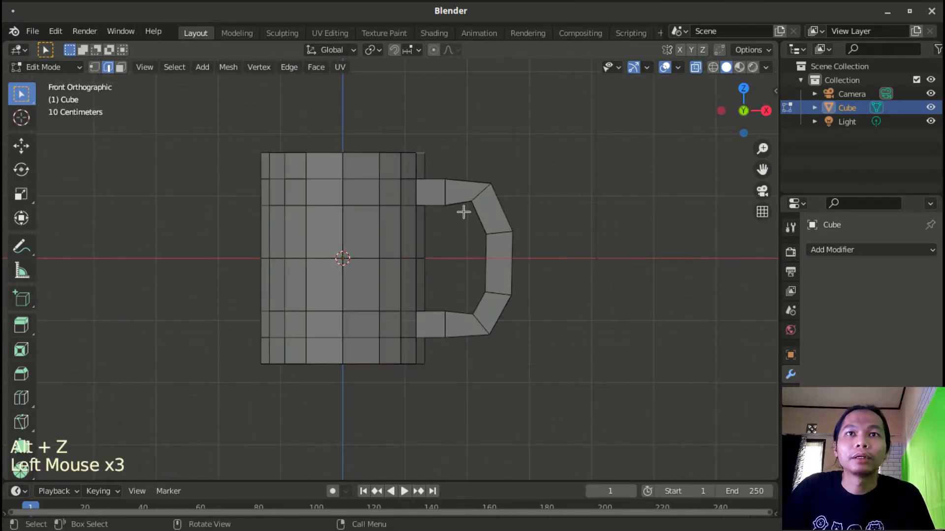
{"action": "key", "text": "alt+a"}
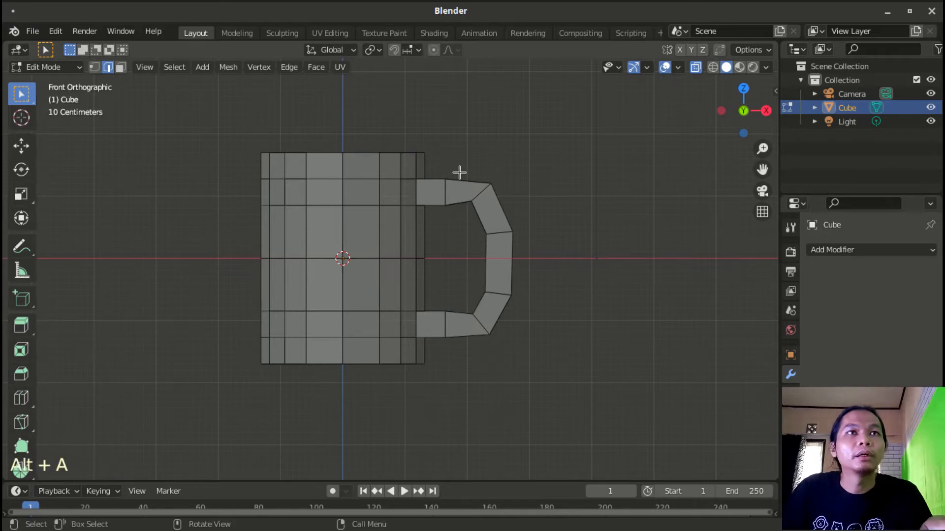
{"action": "key", "text": "1"}
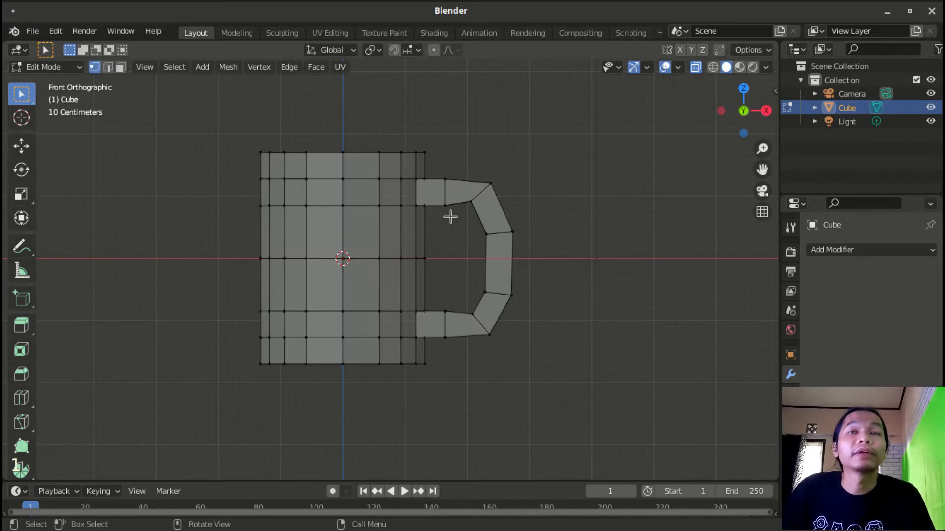
{"action": "key", "text": "ctrl+r"}
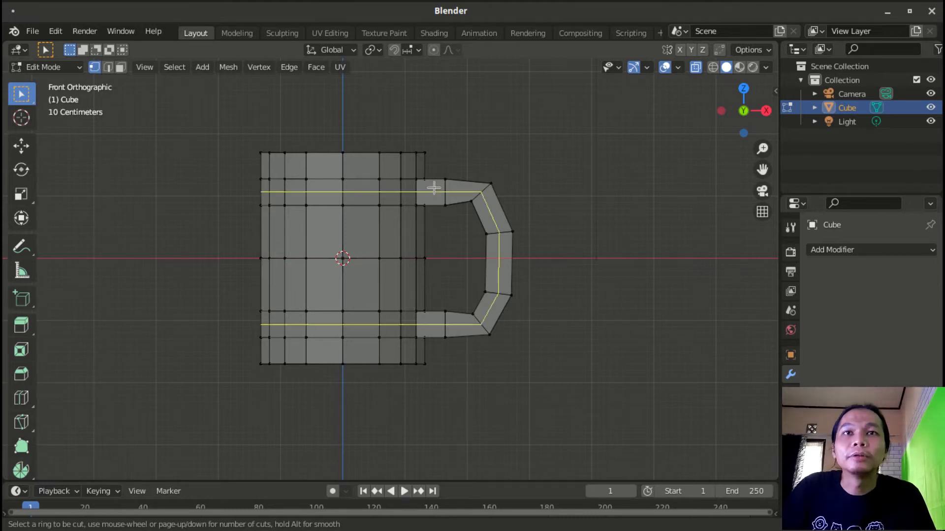
{"action": "left_click", "coordinate": [432, 189]}
{"action": "left_click", "coordinate": [440, 232]}
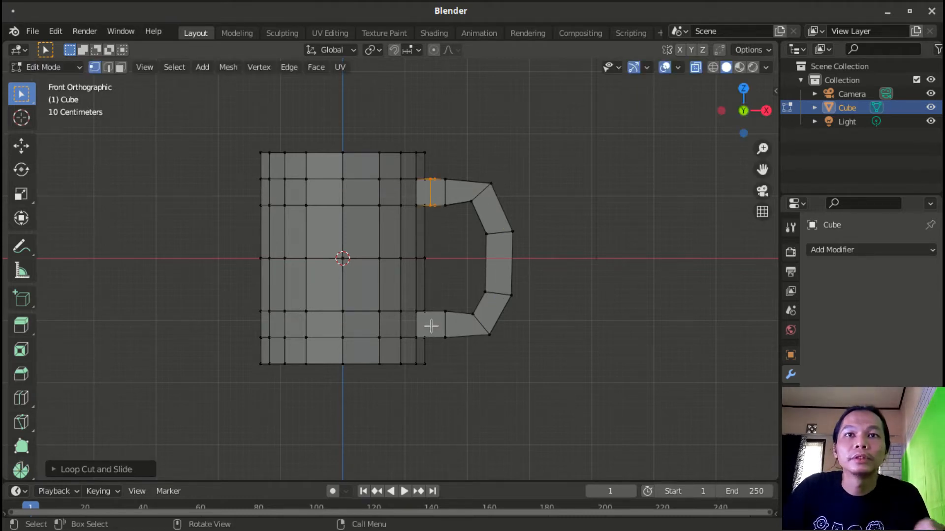
{"action": "key", "text": "ctrl+r"}
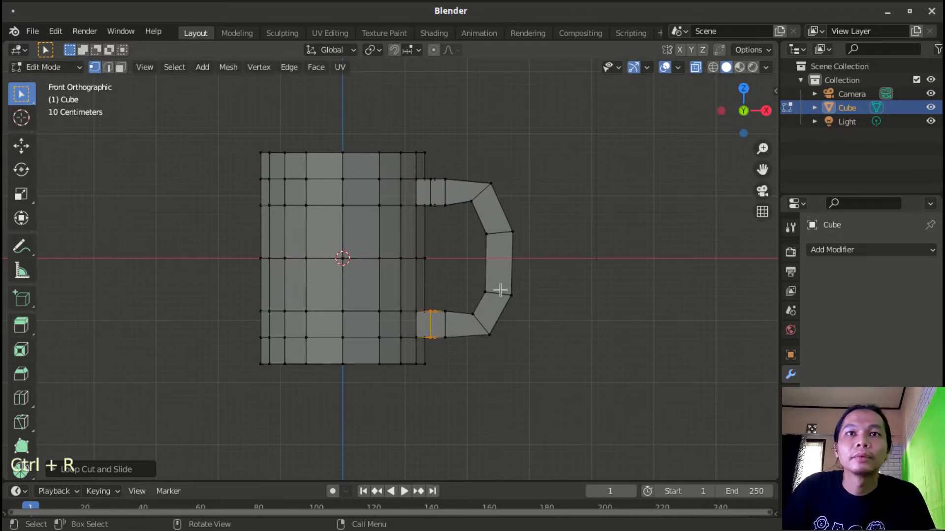
- Select all the handle's vertices outside the mug body and, in top view, scale them to about 0.39 along Y
{"action": "left_click", "coordinate": [569, 374]}
{"action": "left_click_drag", "start_coordinate": [610, 405], "coordinate": [429, 168]}
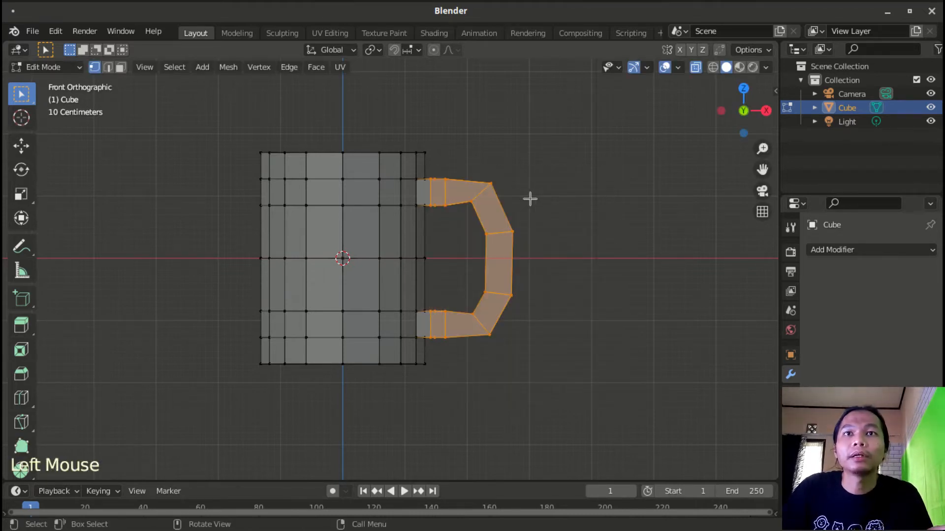
{"action": "key", "text": "KP_7"}
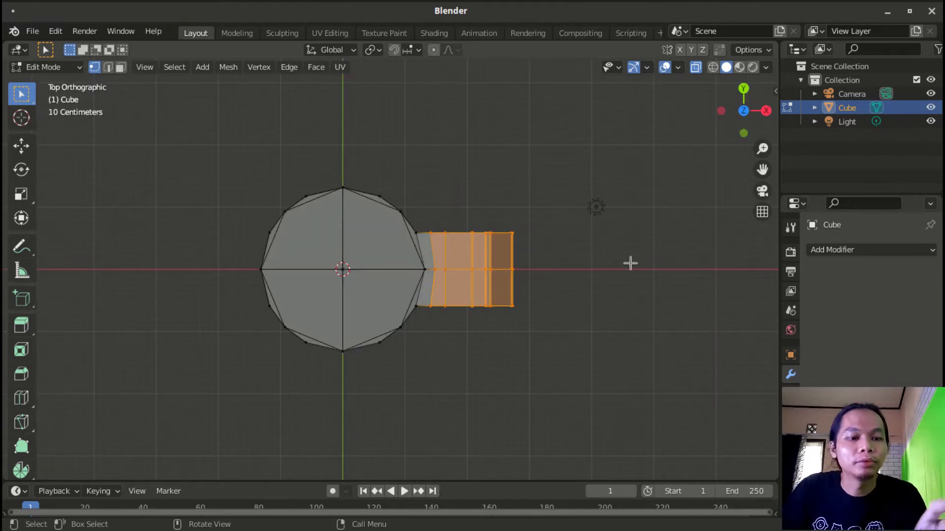
{"action": "key", "text": "s"}
{"action": "key", "text": "y"}
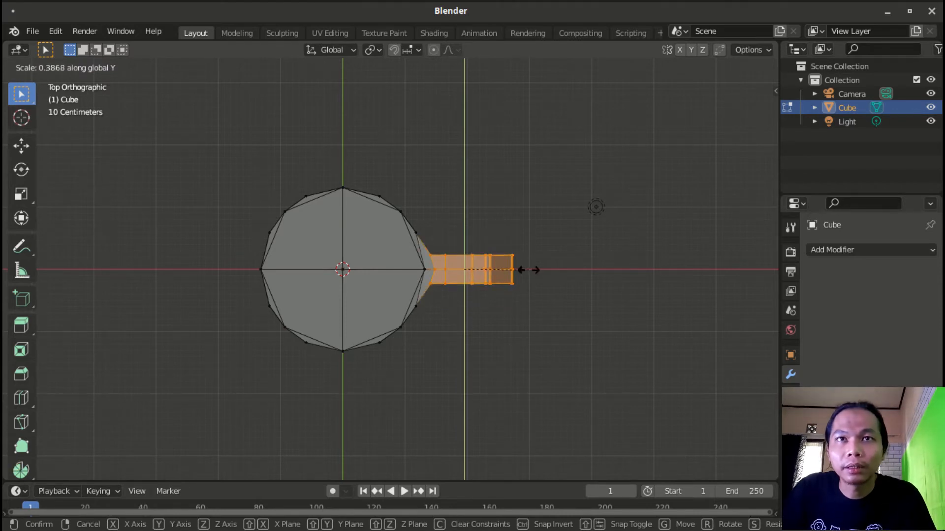
{"action": "left_click", "coordinate": [529, 269]}
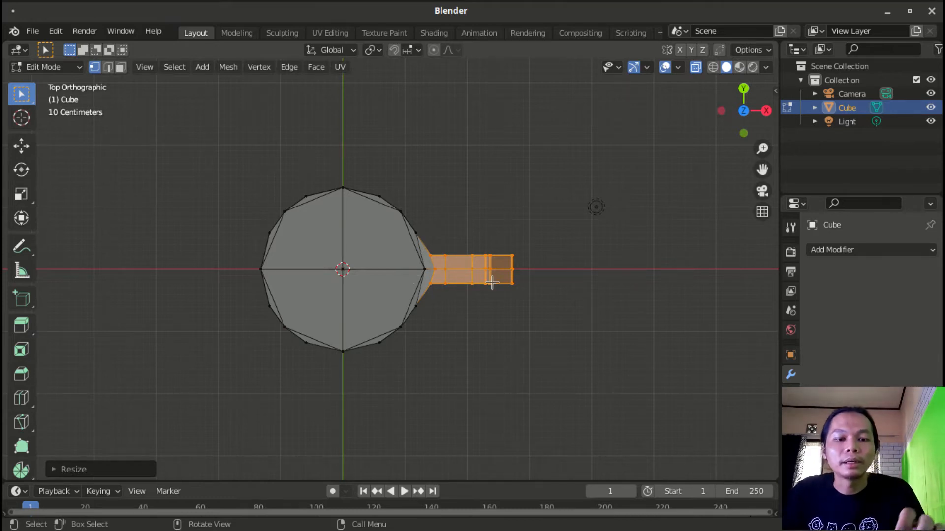
- Move the selected handle vertices about 0.12 m along negative X, toward the mug body
{"action": "key", "text": "g"}
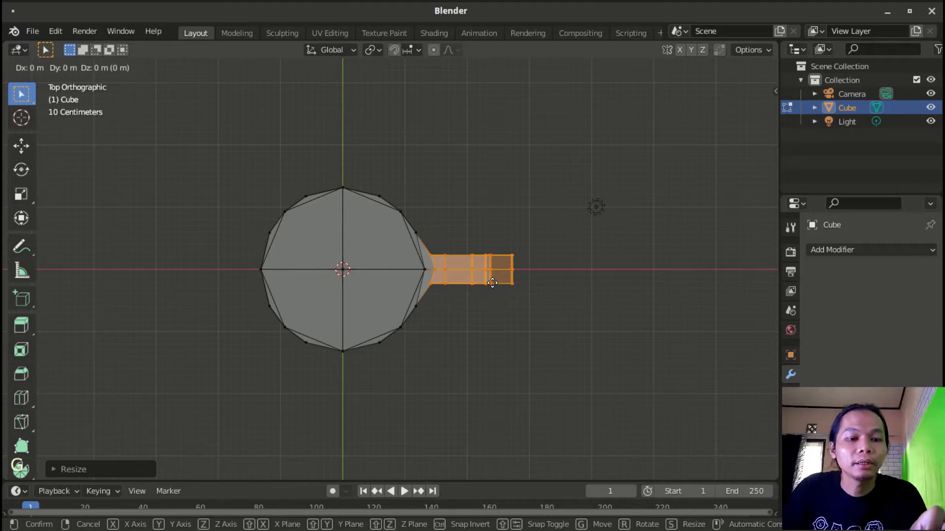
{"action": "key", "text": "x"}
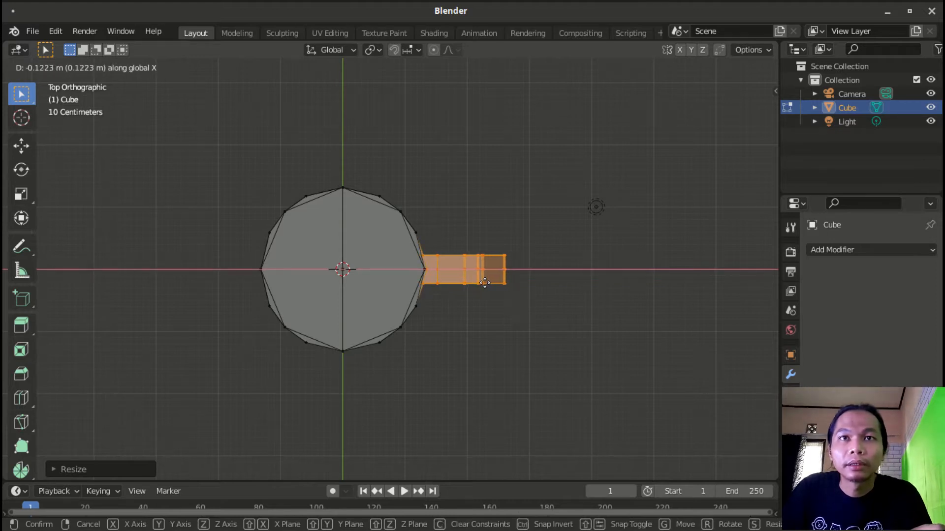
{"action": "left_click", "coordinate": [485, 283]}
{"action": "middle_click_drag", "start_coordinate": [498, 323], "coordinate": [498, 194]}
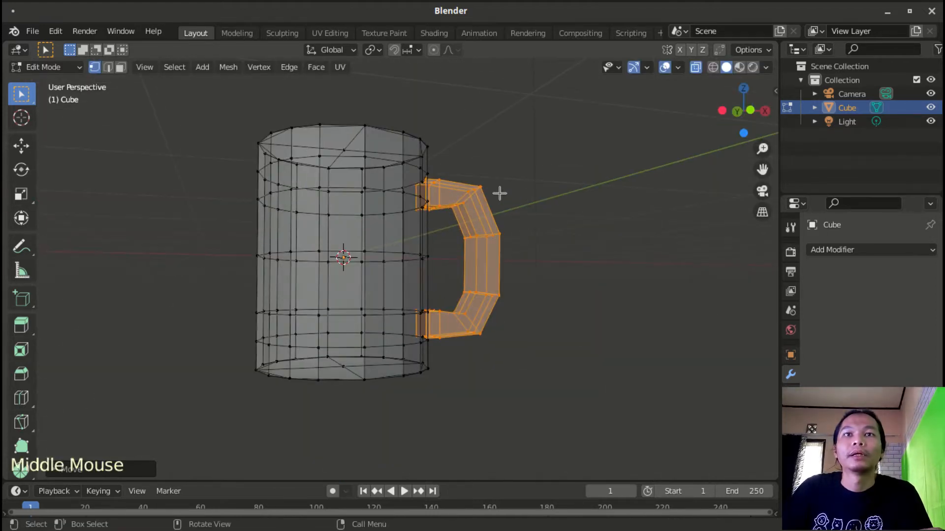
- Return to Object Mode, shade the mug smooth, and turn off X-ray display
{"action": "key", "text": "KP_Subtract"}
{"action": "key", "text": "KP_Subtract"}
{"action": "key", "text": "KP_Subtract"}
{"action": "key", "text": "Tab"}
{"action": "middle_click_drag", "start_coordinate": [505, 278], "coordinate": [391, 263]}
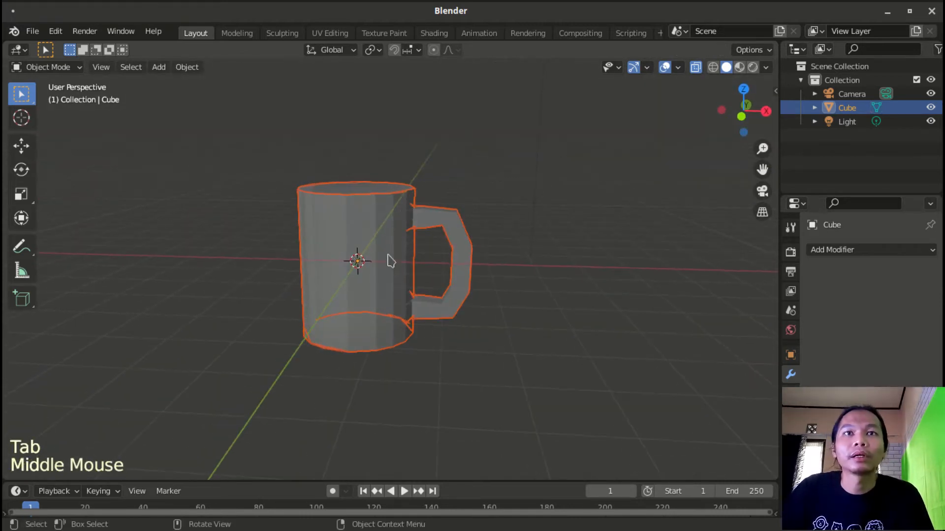
{"action": "right_click", "coordinate": [392, 235]}
{"action": "left_click", "coordinate": [392, 231]}
{"action": "middle_click_drag", "start_coordinate": [426, 255], "coordinate": [477, 261]}
{"action": "key", "text": "alt+z"}
{"action": "scroll", "coordinate": [491, 232], "scroll_direction": "up", "scroll_amount": 1}
{"action": "scroll", "coordinate": [491, 233], "scroll_direction": "down", "scroll_amount": 1}
{"action": "key", "text": "KP_Add"}
{"action": "key", "text": "KP_Add"}
{"action": "key", "text": "KP_Add"}
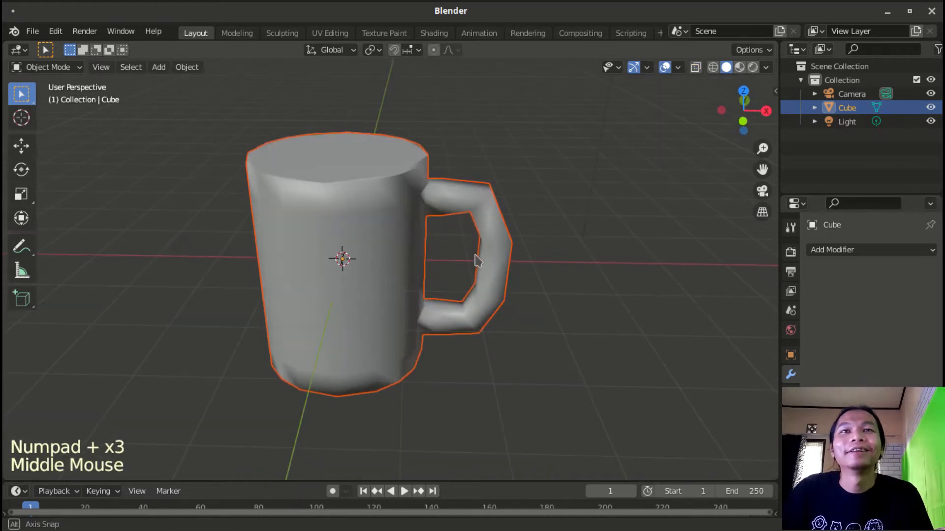
- Add a Subdivision Surface modifier to the mug with viewport levels set to 3, and enter Edit Mode
{"action": "left_click", "coordinate": [860, 258]}
{"action": "left_click", "coordinate": [860, 258]}
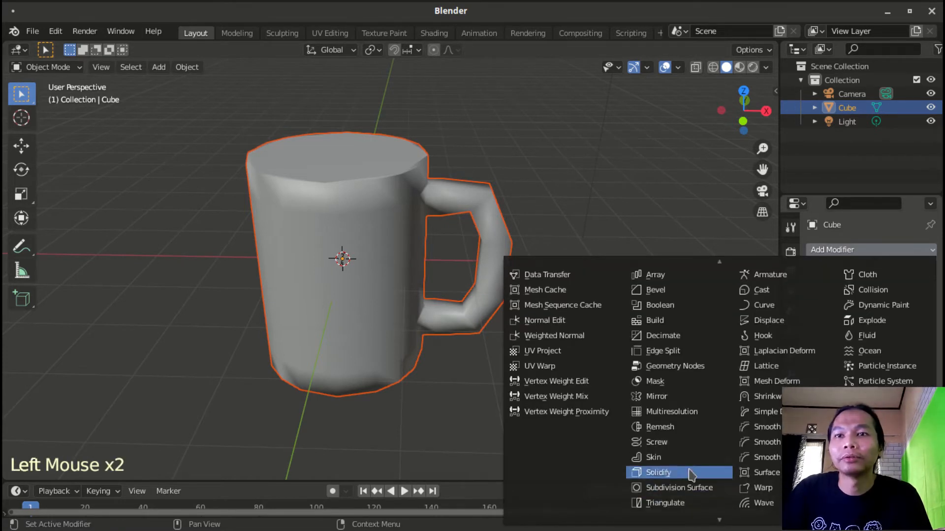
{"action": "left_click", "coordinate": [686, 489]}
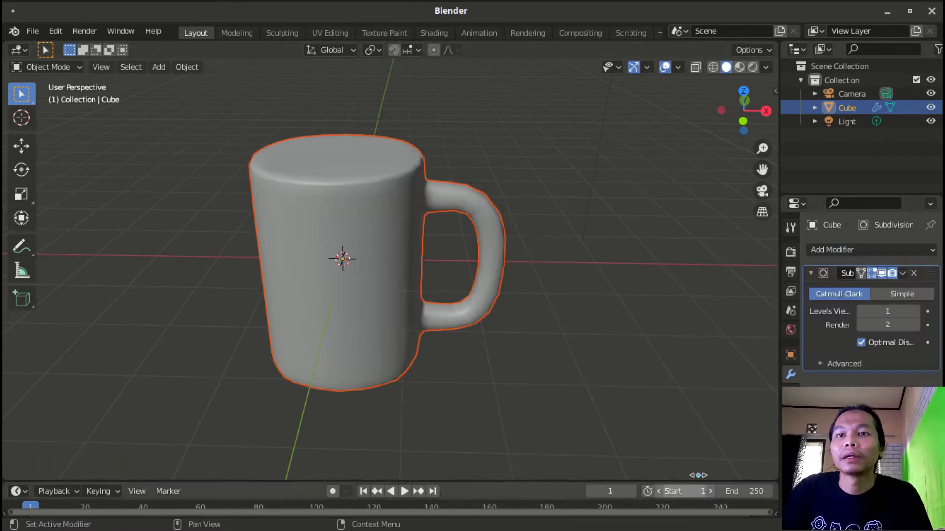
{"action": "left_click", "coordinate": [915, 311]}
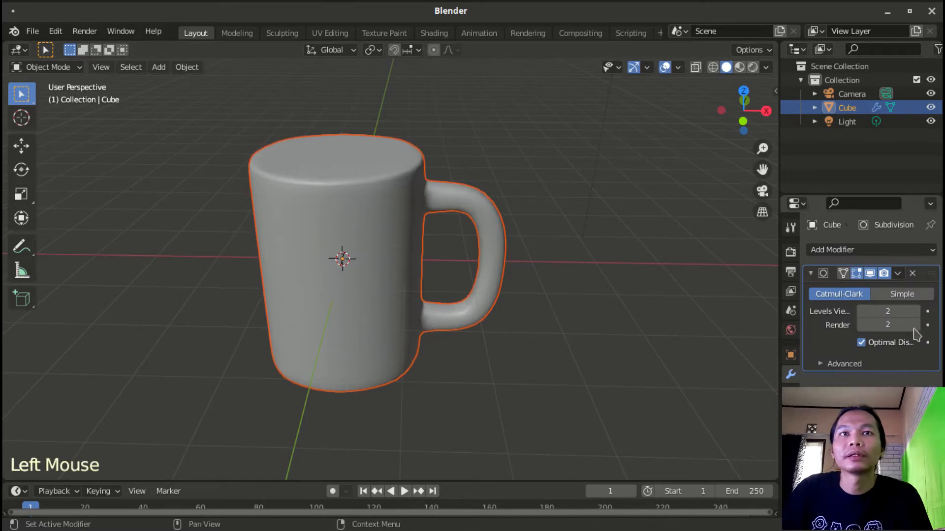
{"action": "left_click", "coordinate": [916, 311]}
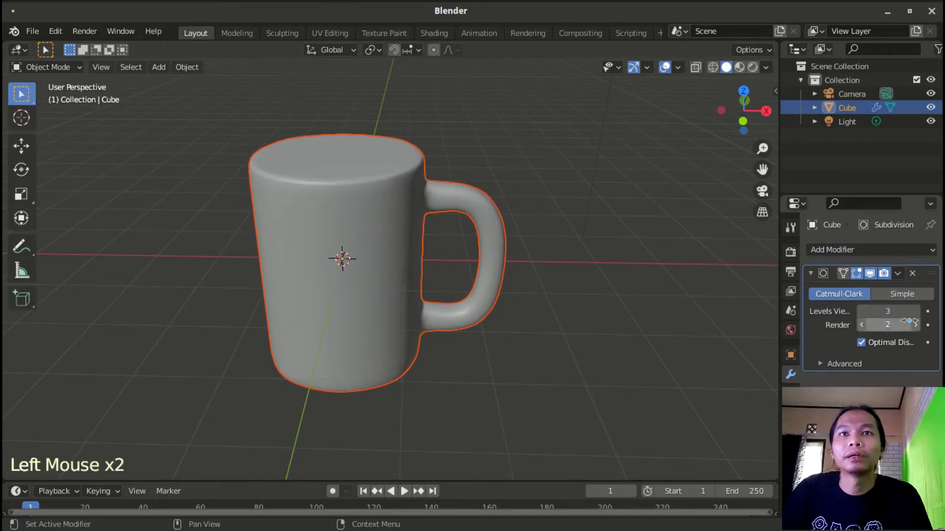
{"action": "middle_click_drag", "start_coordinate": [517, 273], "coordinate": [347, 185]}
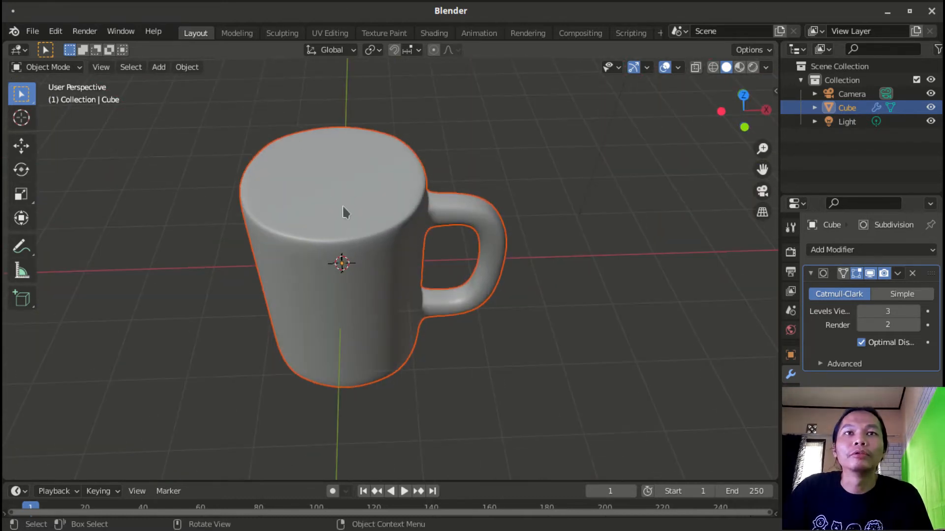
{"action": "key", "text": "Tab"}
- Try to open the mug by deleting the centre vertex of its top cap, and undo the deletion
{"action": "left_click", "coordinate": [334, 178]}
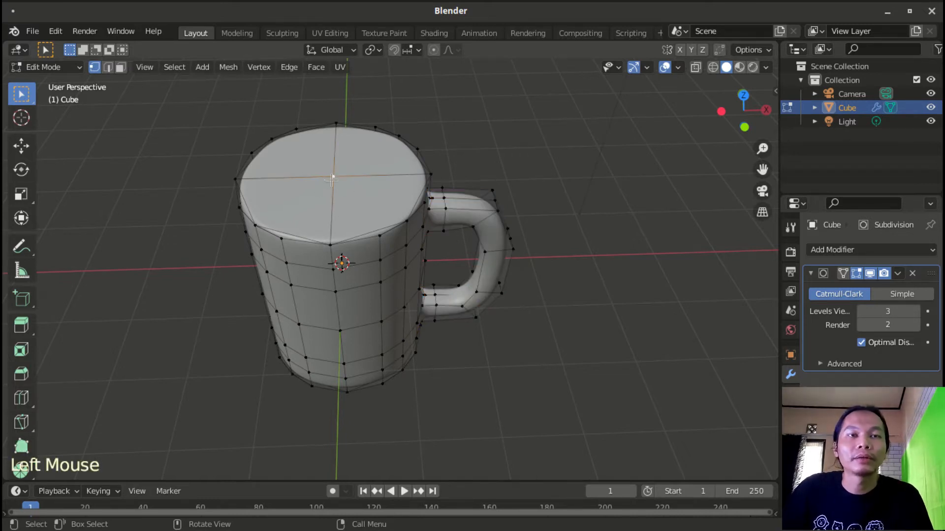
{"action": "key", "text": "x"}
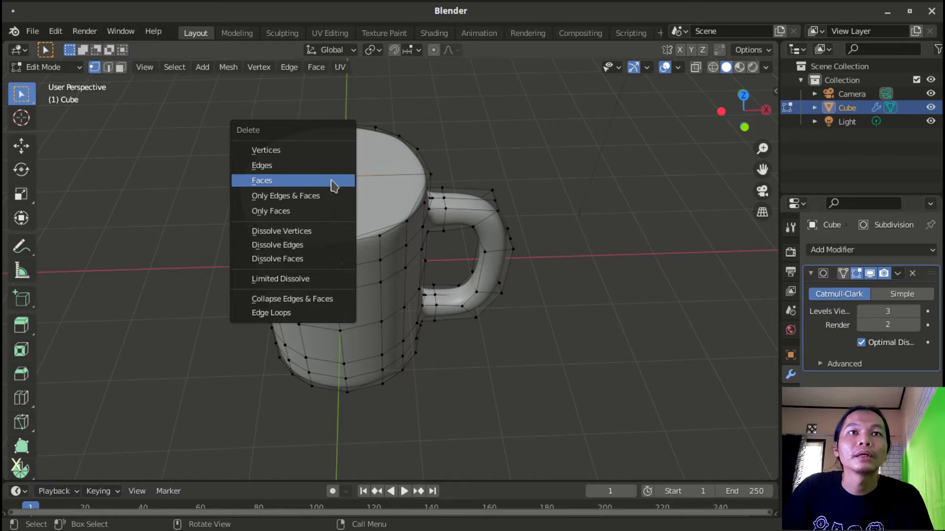
{"action": "left_click", "coordinate": [312, 151]}
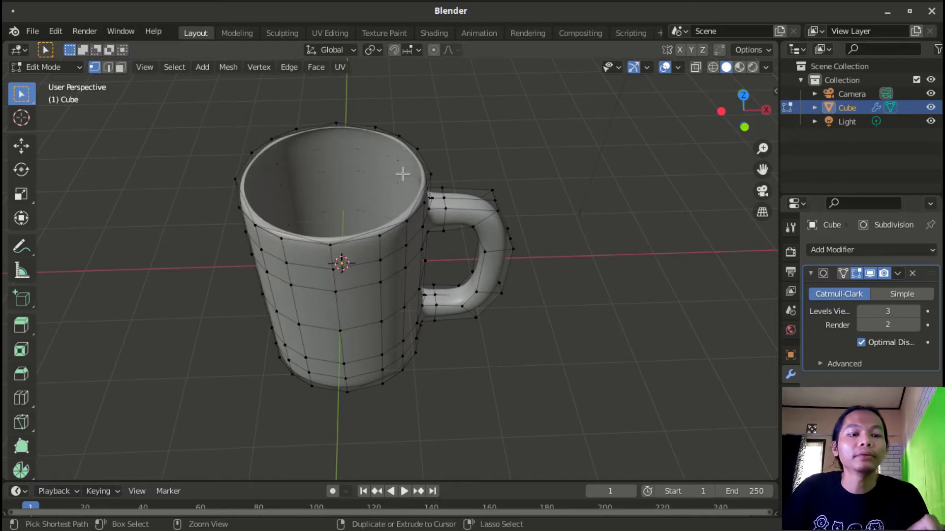
{"action": "key", "text": "ctrl+z"}
- In face selection, select the four faces of the mug's top cap, delete them, and return to Object Mode
{"action": "key", "text": "3"}
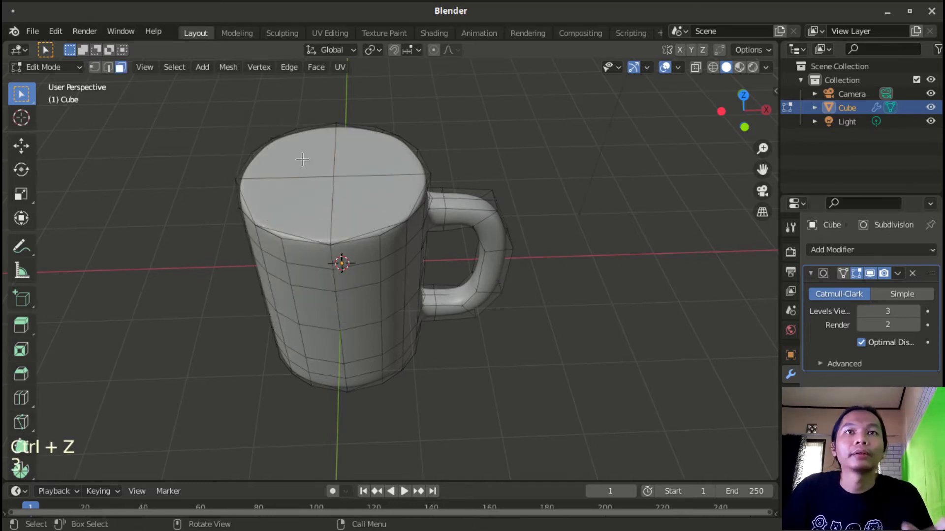
{"action": "left_click", "coordinate": [303, 159]}
{"action": "left_click", "coordinate": [301, 195], "text": "shift"}
{"action": "left_click", "coordinate": [358, 152], "text": "shift"}
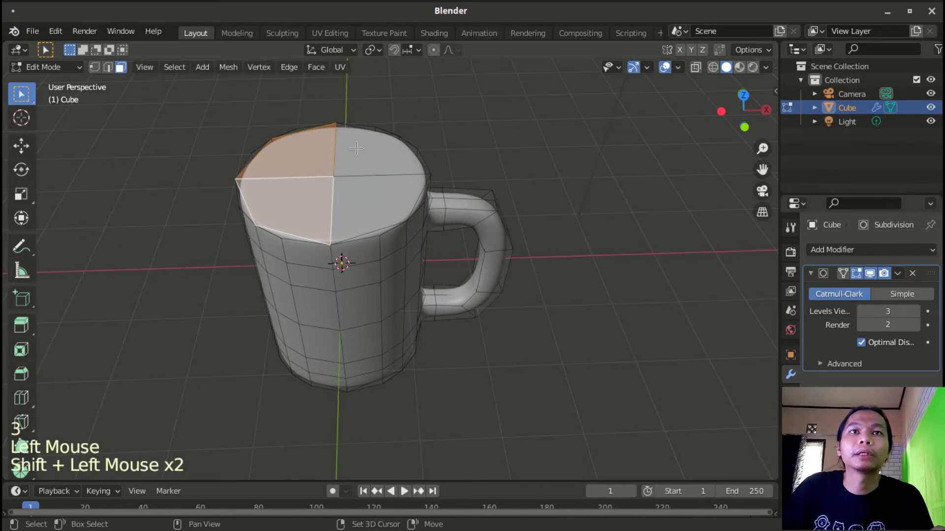
{"action": "left_click", "coordinate": [397, 185], "text": "shift"}
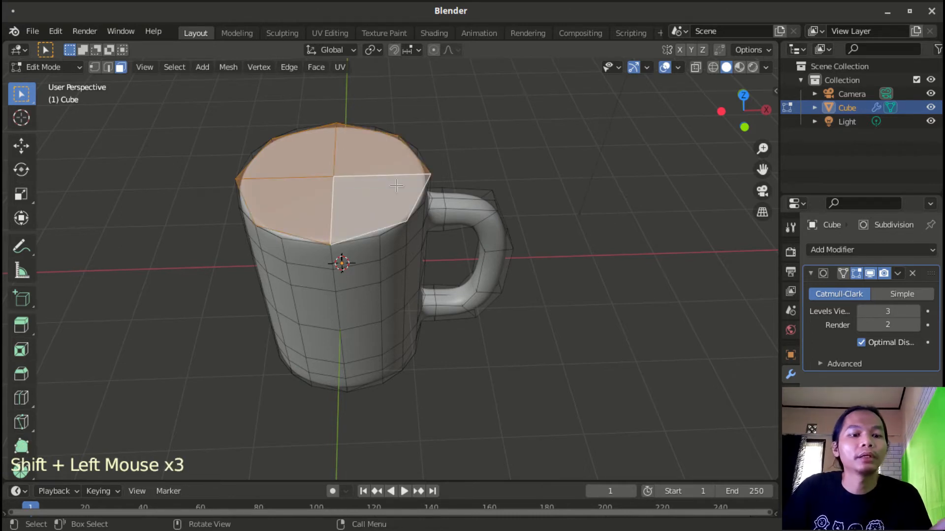
{"action": "key", "text": "x"}
{"action": "left_click", "coordinate": [396, 185]}
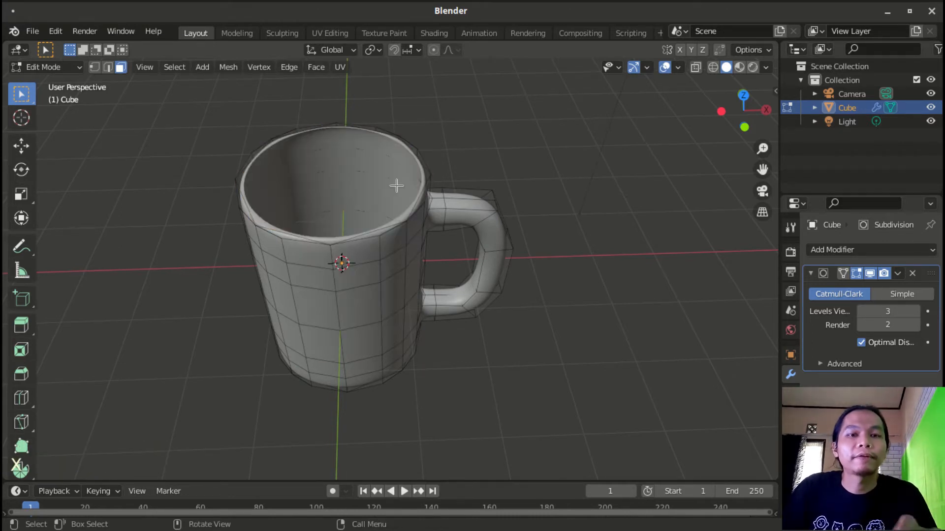
{"action": "middle_click_drag", "start_coordinate": [375, 189], "coordinate": [337, 188]}
{"action": "key", "text": "Tab"}
{"action": "scroll", "coordinate": [338, 187], "scroll_direction": "up", "scroll_amount": 1}
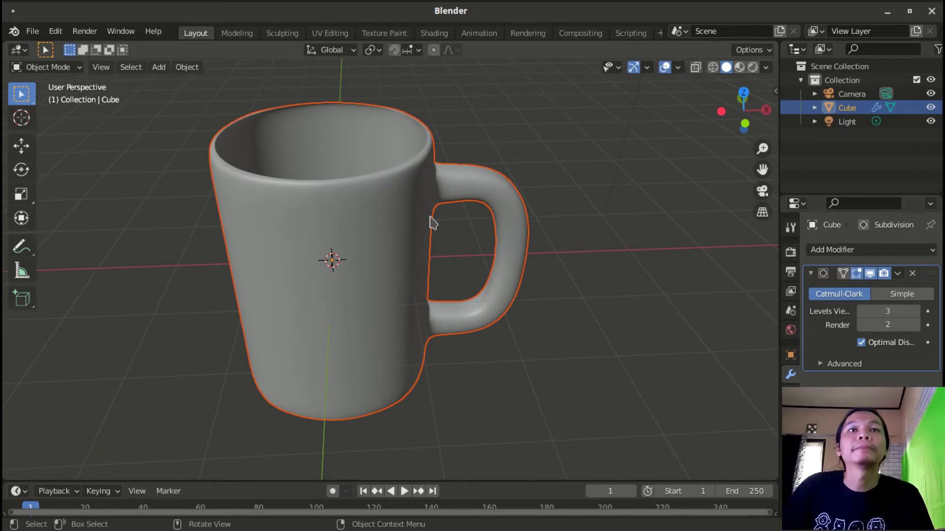
- In Edit Mode, select the first four straight edges bridging every second rim vertex, and hide the Subdivision modifier in the viewport
{"action": "key", "text": "Tab"}
{"action": "middle_click_drag", "start_coordinate": [419, 168], "coordinate": [427, 209]}
{"action": "middle_click_drag", "start_coordinate": [351, 155], "coordinate": [384, 152]}
{"action": "scroll", "coordinate": [263, 145], "scroll_direction": "down", "scroll_amount": 1}
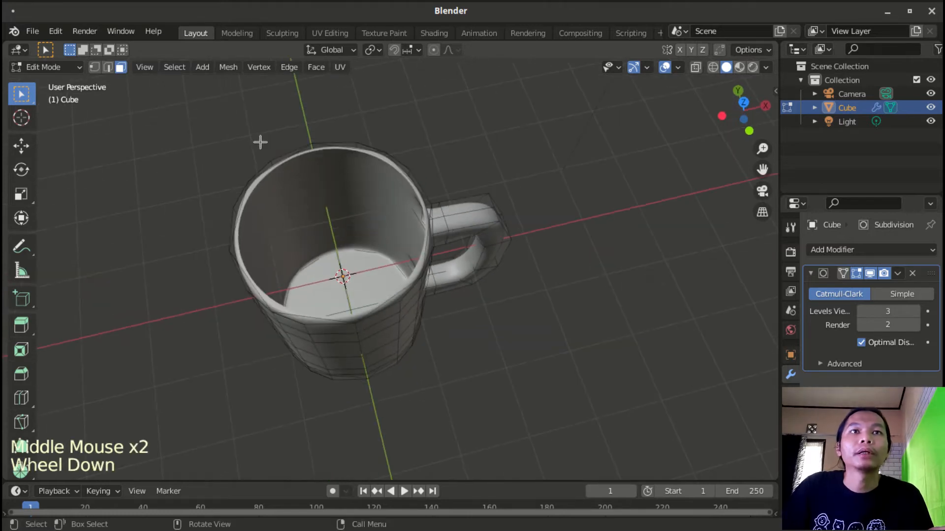
{"action": "key", "text": "2"}
{"action": "left_click", "coordinate": [279, 164]}
{"action": "left_click", "coordinate": [239, 217], "text": "shift"}
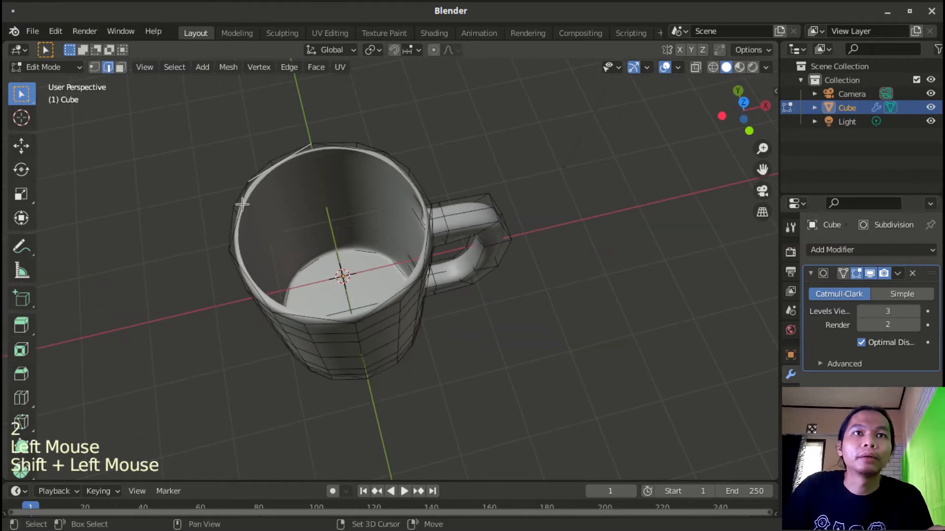
{"action": "left_click", "coordinate": [247, 274], "text": "shift"}
{"action": "left_click", "coordinate": [309, 305], "text": "shift"}
{"action": "middle_click_drag", "start_coordinate": [309, 305], "coordinate": [679, 245]}
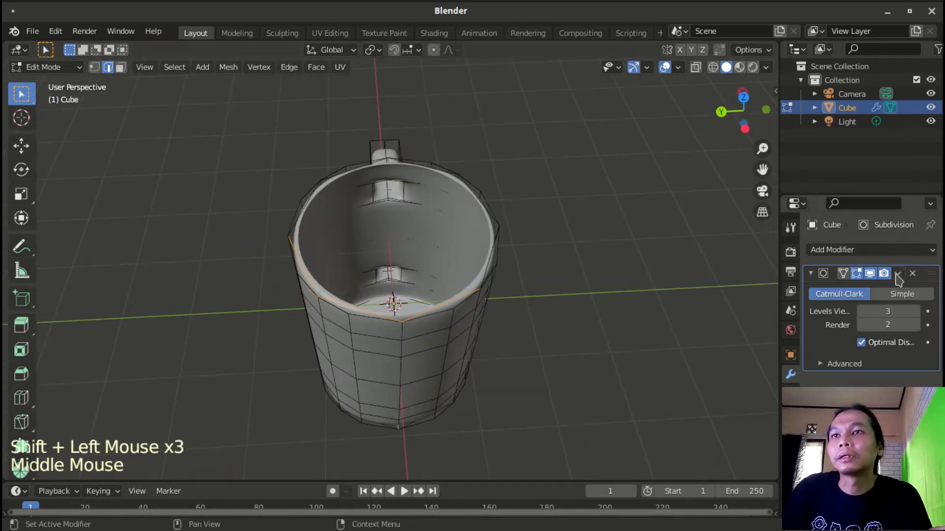
{"action": "left_click", "coordinate": [870, 273]}
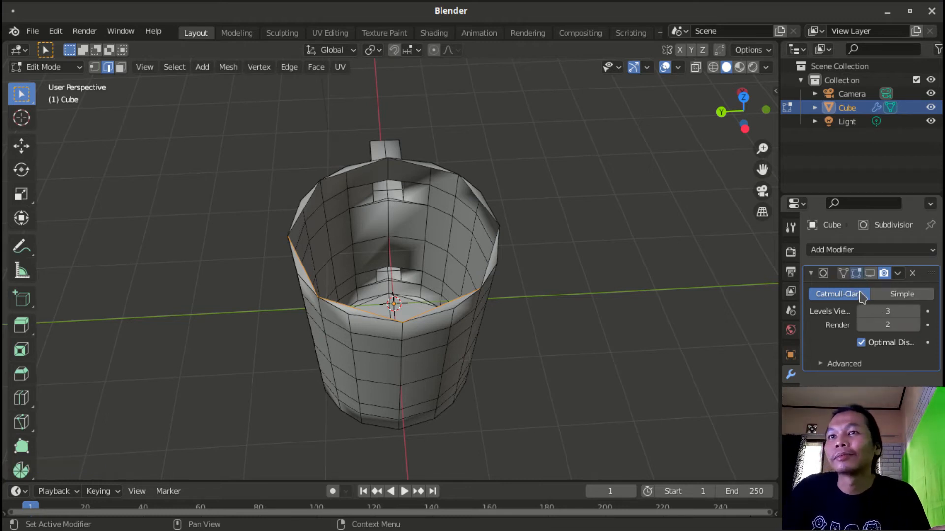
- Add the remaining straight bridging edges around the mug's rim to the selection and delete them as edges
{"action": "left_click", "coordinate": [467, 262], "text": "shift"}
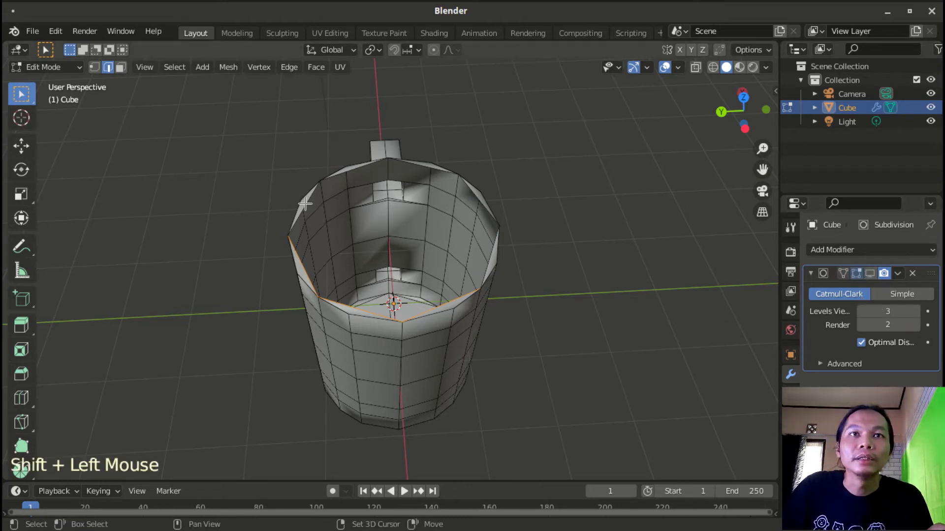
{"action": "left_click", "coordinate": [359, 168], "text": "shift"}
{"action": "left_click", "coordinate": [430, 170], "text": "shift"}
{"action": "left_click", "coordinate": [481, 198], "text": "shift"}
{"action": "left_click", "coordinate": [509, 252], "text": "shift"}
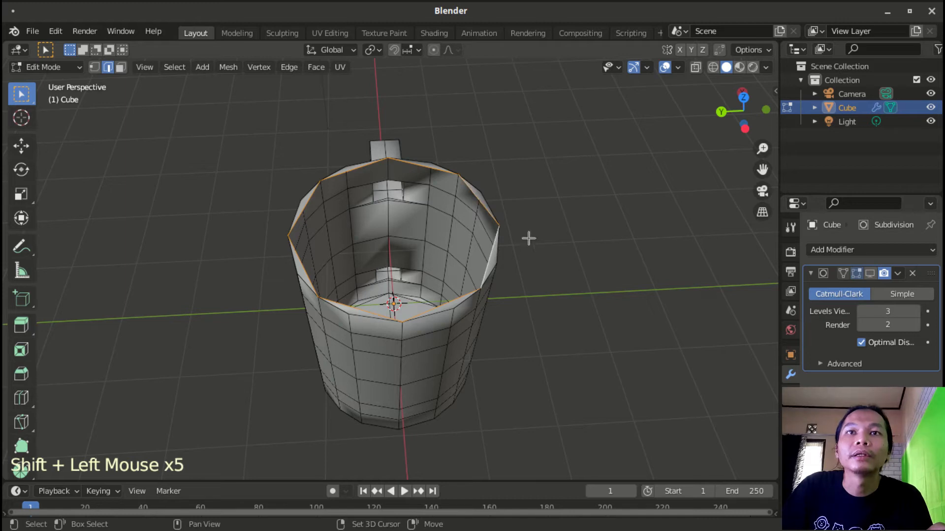
{"action": "key", "text": "x"}
{"action": "left_click", "coordinate": [555, 217]}
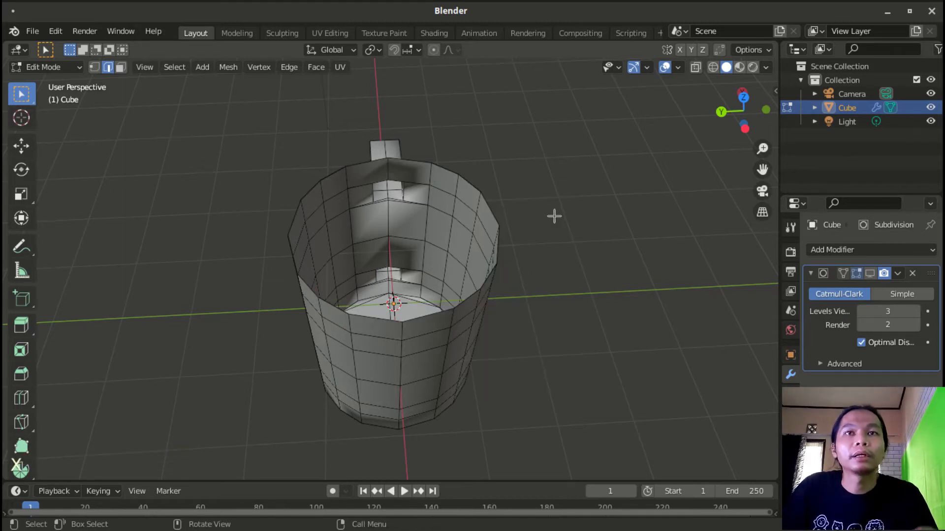
{"action": "key", "text": "a"}
{"action": "key", "text": "a"}
{"action": "key", "text": "a"}
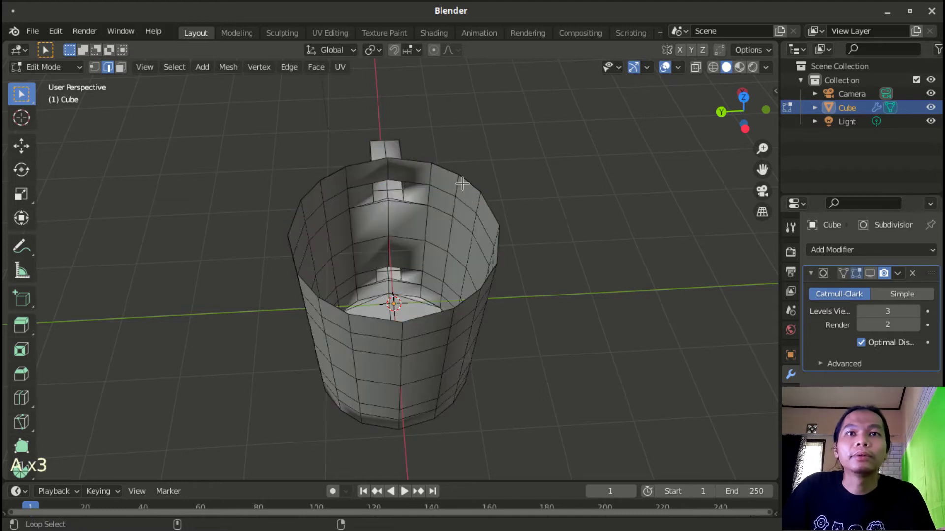
{"action": "left_click", "coordinate": [506, 195], "text": "alt+shift"}
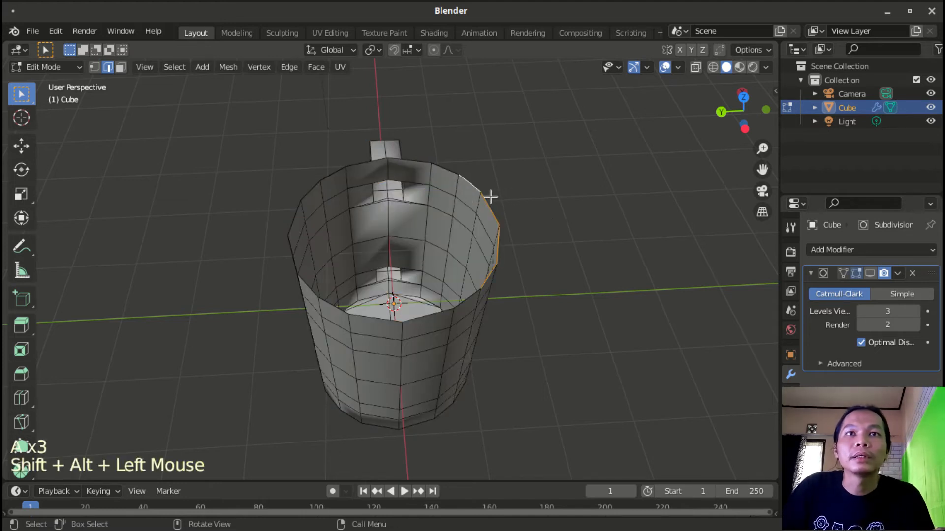
{"action": "triple_click", "coordinate": [446, 172]}
{"action": "left_click", "coordinate": [422, 163]}
{"action": "middle_click_drag", "start_coordinate": [422, 162], "coordinate": [411, 133]}
{"action": "key", "text": "a"}
{"action": "key", "text": "a"}
{"action": "key", "text": "a"}
- Add a centred horizontal loop cut around the mug body between the top rim and the edge loop below it
{"action": "key", "text": "ctrl+r"}
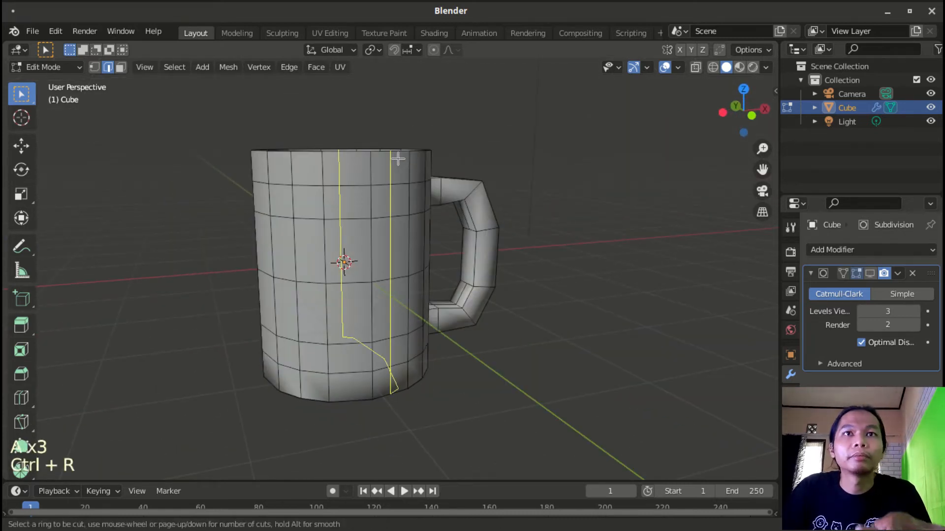
{"action": "left_click", "coordinate": [423, 161]}
{"action": "right_click", "coordinate": [424, 161]}
{"action": "right_click", "coordinate": [424, 162]}
{"action": "key", "text": "Escape"}
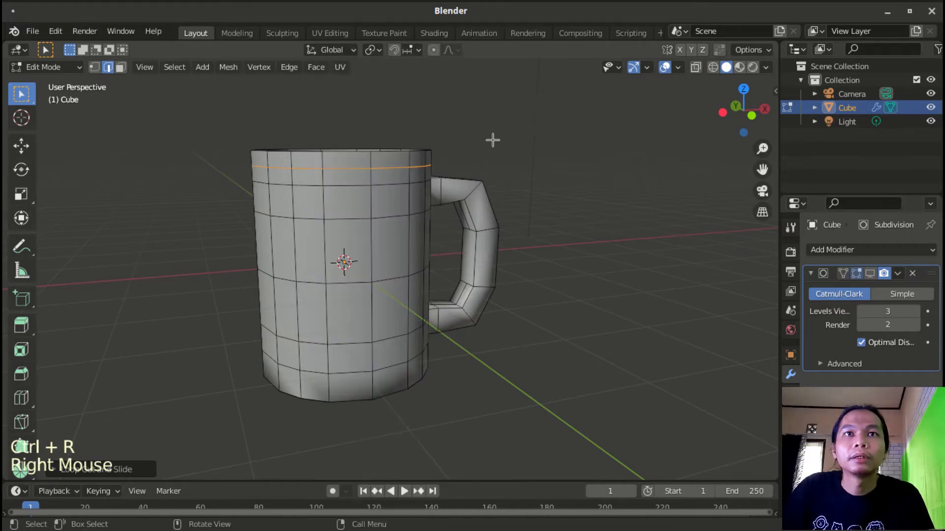
- In vertex selection with X-ray on, select the topmost ring of rim vertices including the hidden ones, and delete them
{"action": "key", "text": "KP_1"}
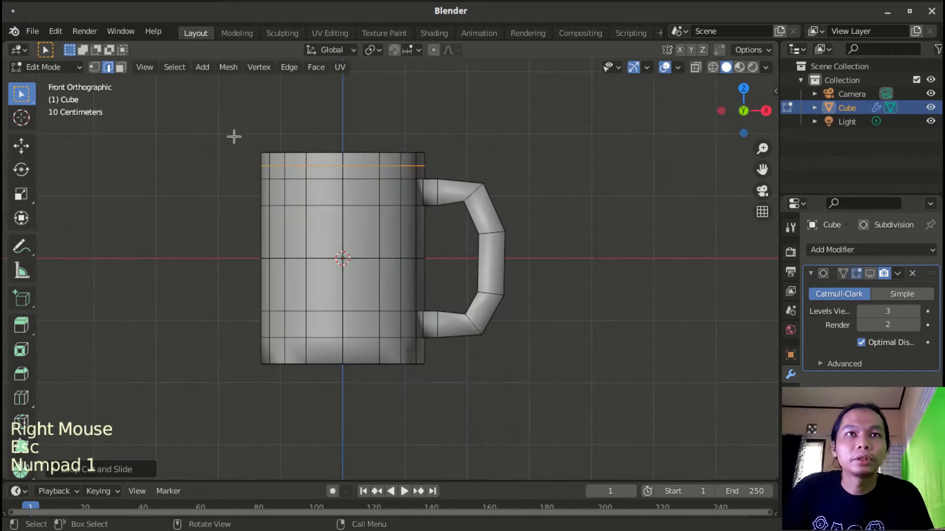
{"action": "key", "text": "1"}
{"action": "left_click_drag", "start_coordinate": [237, 120], "coordinate": [464, 159]}
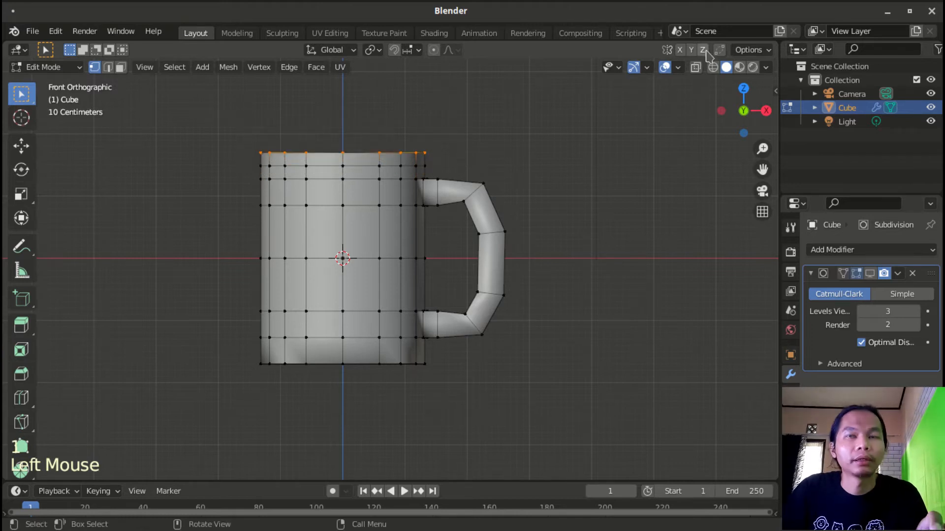
{"action": "key", "text": "z"}
{"action": "key", "text": "alt+z"}
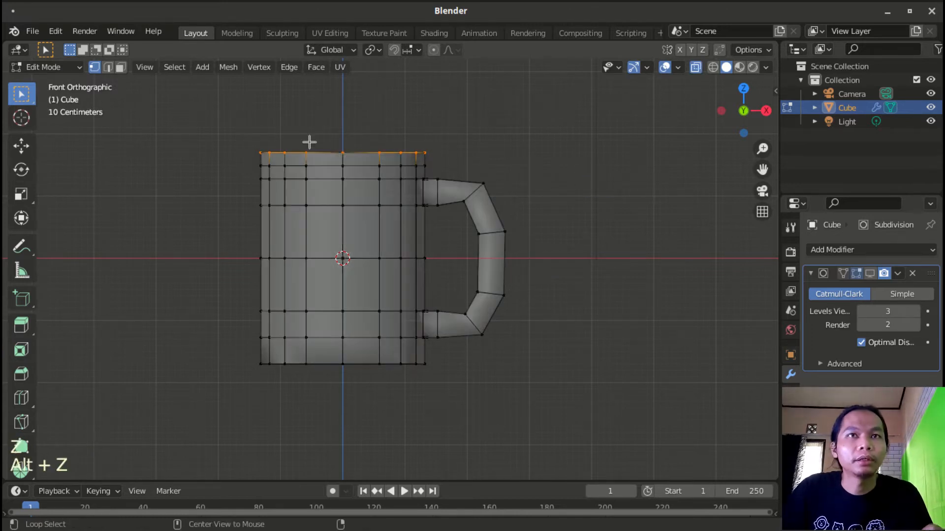
{"action": "left_click", "coordinate": [362, 157]}
{"action": "left_click", "coordinate": [450, 162]}
{"action": "left_click_drag", "start_coordinate": [217, 121], "coordinate": [453, 158]}
{"action": "key", "text": "x"}
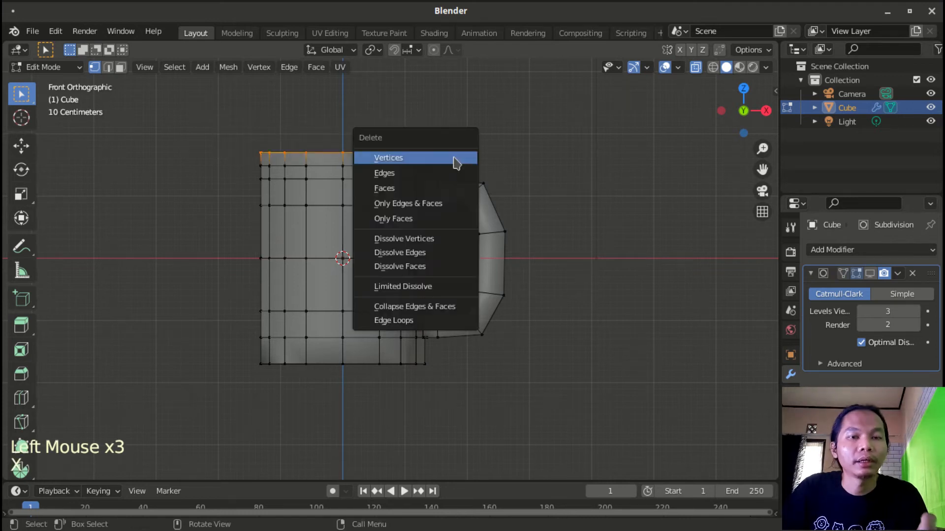
{"action": "left_click", "coordinate": [453, 160]}
{"action": "key", "text": "a"}
{"action": "key", "text": "a"}
{"action": "key", "text": "a"}
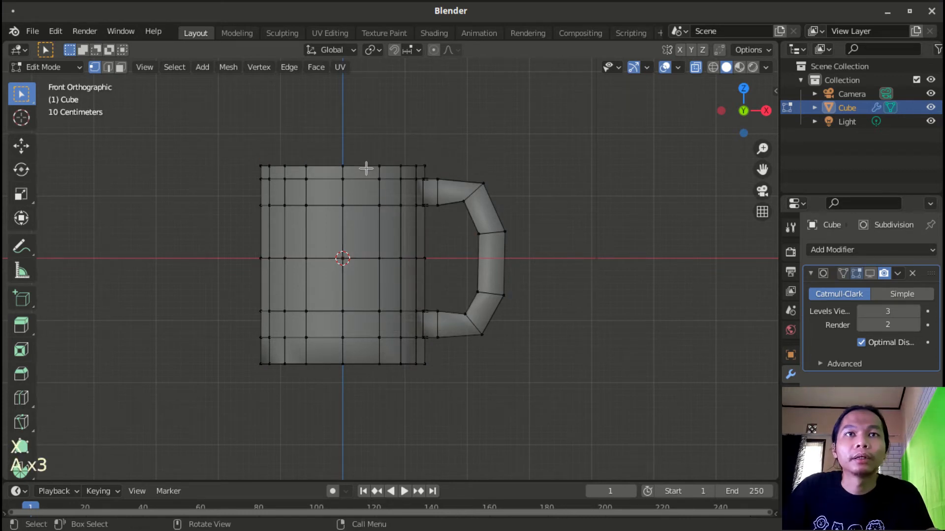
- Select the mug's new top rim loop and move it slightly upward
{"action": "left_click", "coordinate": [367, 166], "text": "alt+shift"}
{"action": "scroll", "coordinate": [374, 177], "scroll_direction": "down", "scroll_amount": 1}
{"action": "scroll", "coordinate": [374, 177], "scroll_direction": "up", "scroll_amount": 1}
{"action": "middle_click_drag", "start_coordinate": [374, 177], "coordinate": [428, 229]}
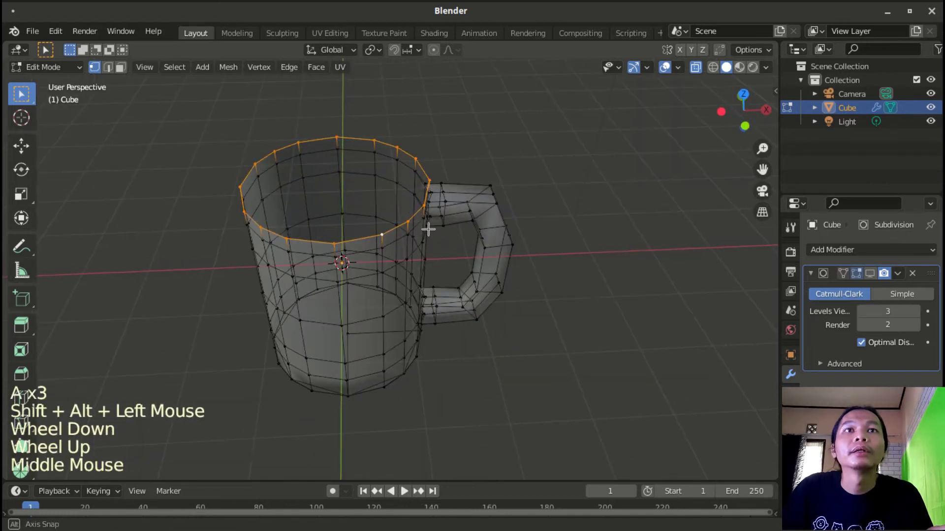
{"action": "key", "text": "KP_1"}
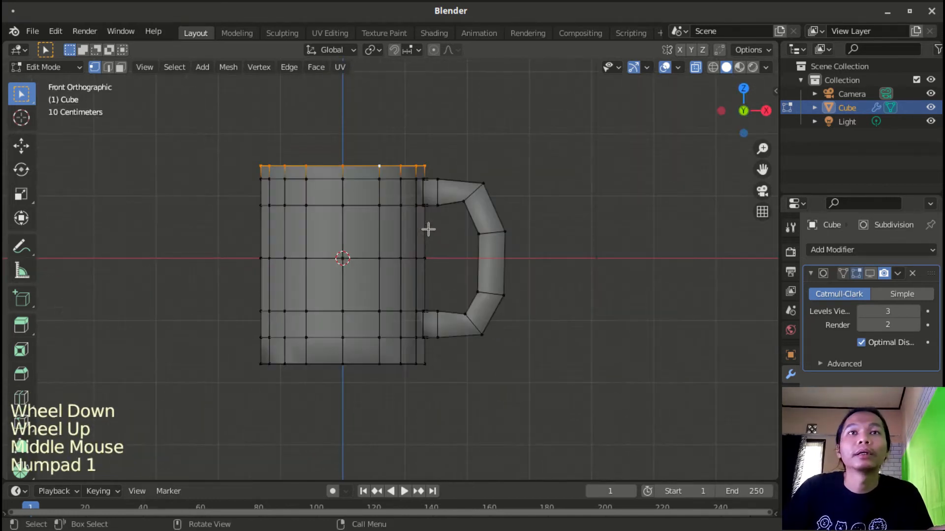
{"action": "key", "text": "g"}
{"action": "left_click", "coordinate": [429, 178]}
{"action": "middle_click_drag", "start_coordinate": [429, 178], "coordinate": [510, 212]}
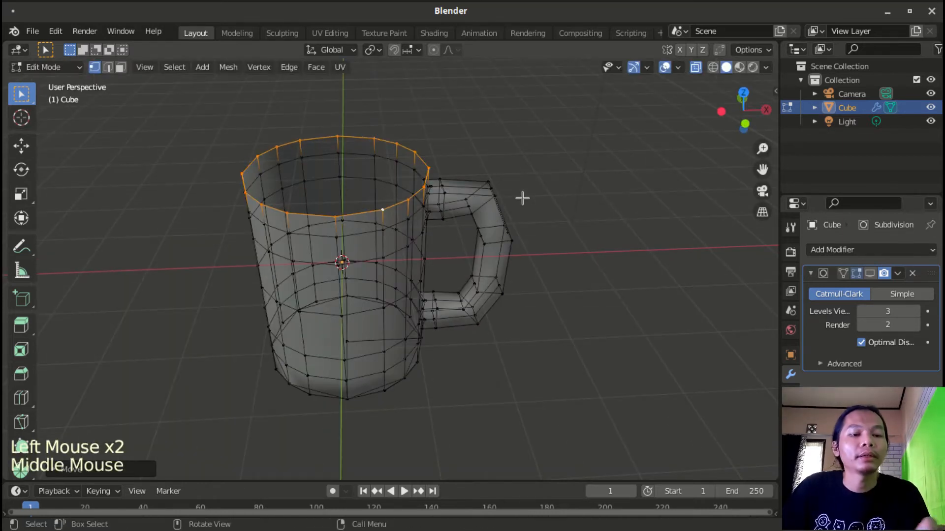
- Extrude the rim loop in place and scale it inward to about 0.93 to form the wall thickness
{"action": "key", "text": "g"}
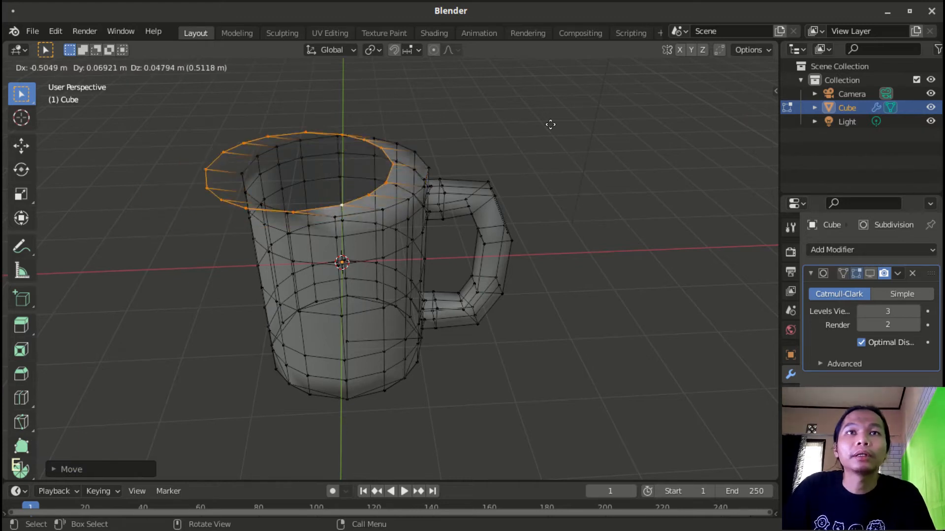
{"action": "right_click", "coordinate": [562, 103]}
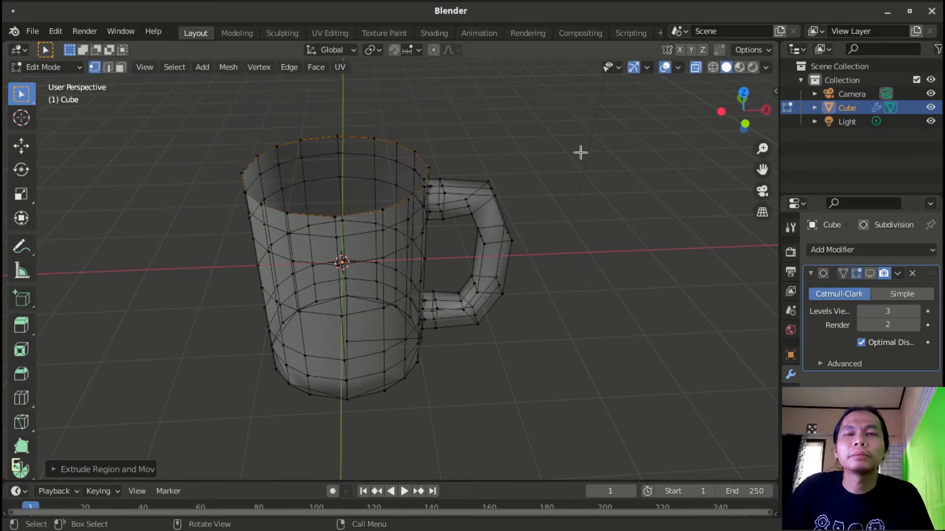
{"action": "key", "text": "s"}
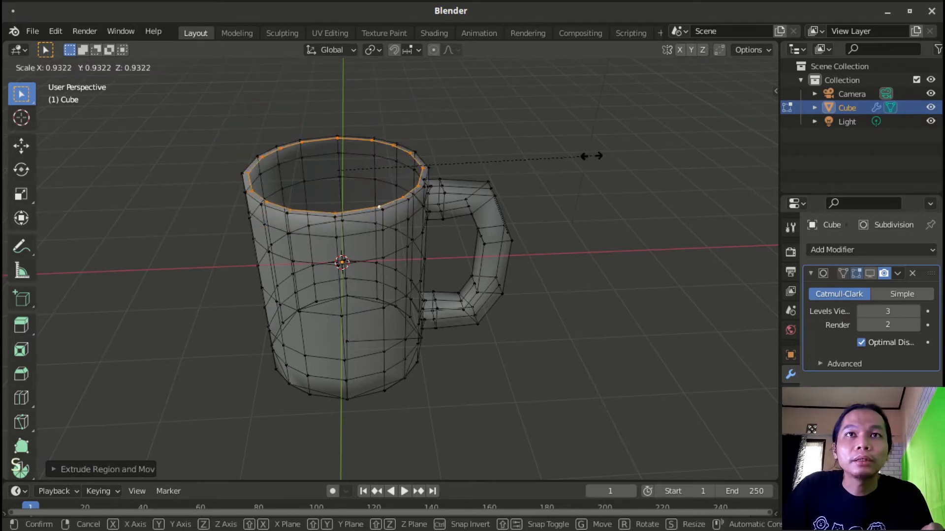
{"action": "left_click", "coordinate": [583, 155]}
- Extrude the inner rim loop about 3 m straight down along Z, fill it as the inner floor, and turn X-ray off
{"action": "key", "text": "KP_1"}
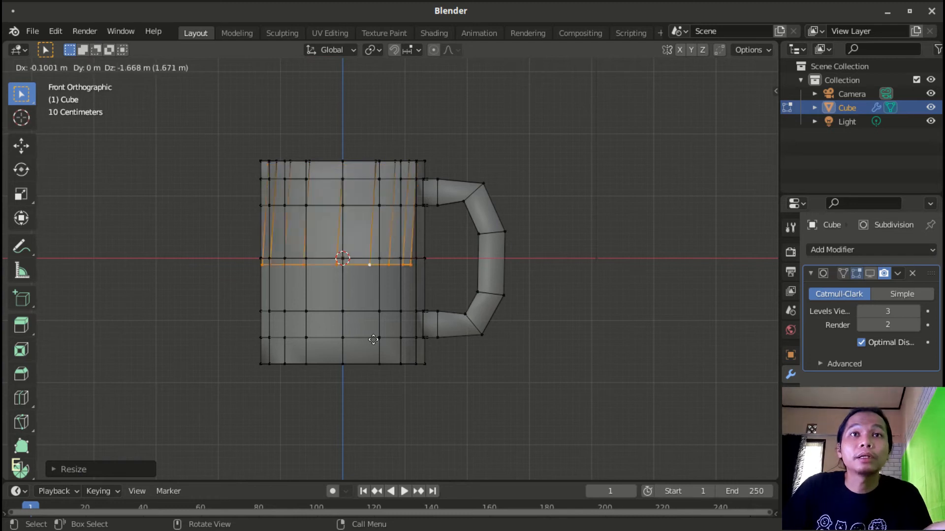
{"action": "key", "text": "z"}
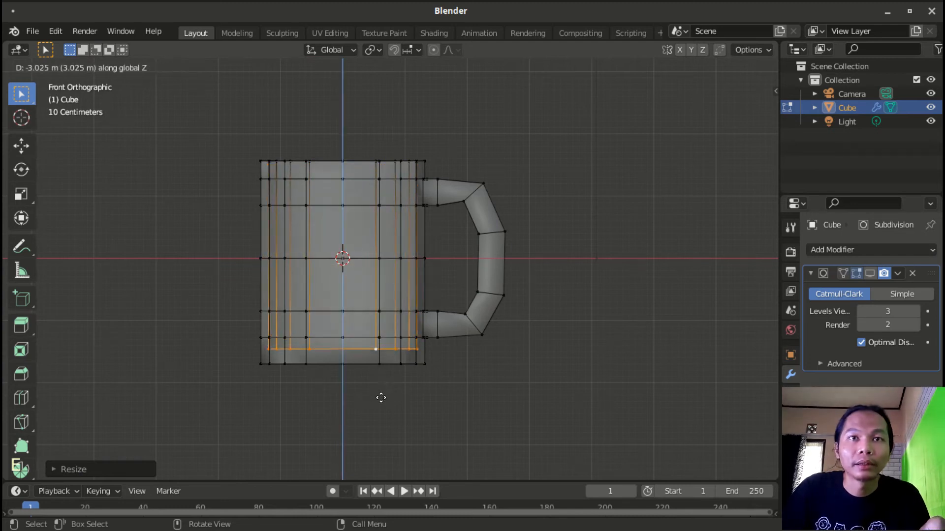
{"action": "left_click", "coordinate": [388, 394]}
{"action": "middle_click_drag", "start_coordinate": [391, 392], "coordinate": [453, 306]}
{"action": "key", "text": "f"}
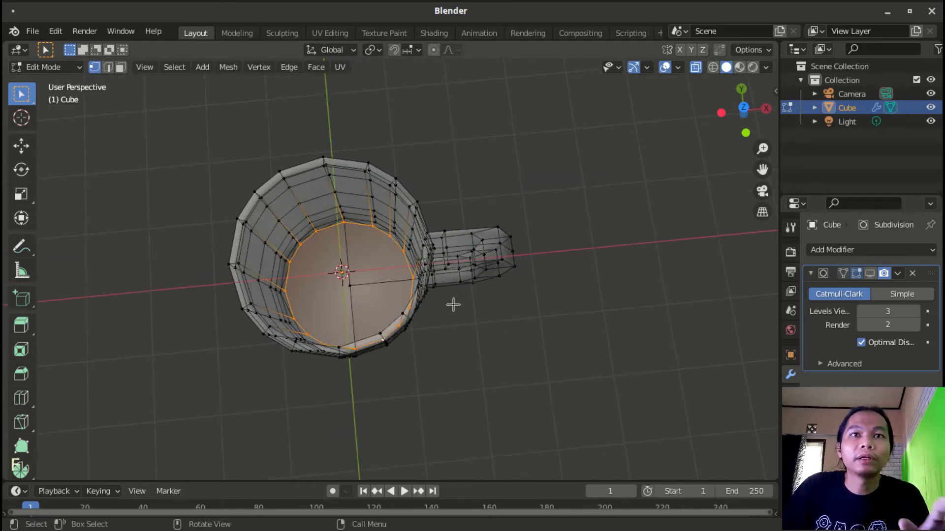
{"action": "key", "text": "alt+z"}
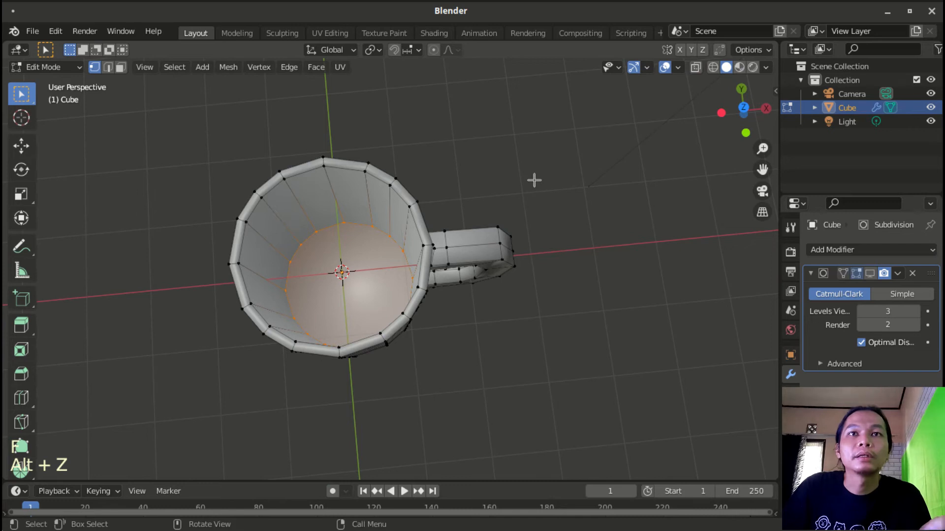
- On the mug's underside, join the base's centre vertex to the outer vertex opposite the handle with an edge
{"action": "scroll", "coordinate": [466, 306], "scroll_direction": "down", "scroll_amount": 2}
{"action": "middle_click_drag", "start_coordinate": [466, 306], "coordinate": [525, 93]}
{"action": "scroll", "coordinate": [451, 274], "scroll_direction": "up", "scroll_amount": 2}
{"action": "middle_click_drag", "start_coordinate": [451, 274], "coordinate": [211, 266]}
{"action": "middle_click_drag", "start_coordinate": [291, 296], "coordinate": [302, 295]}
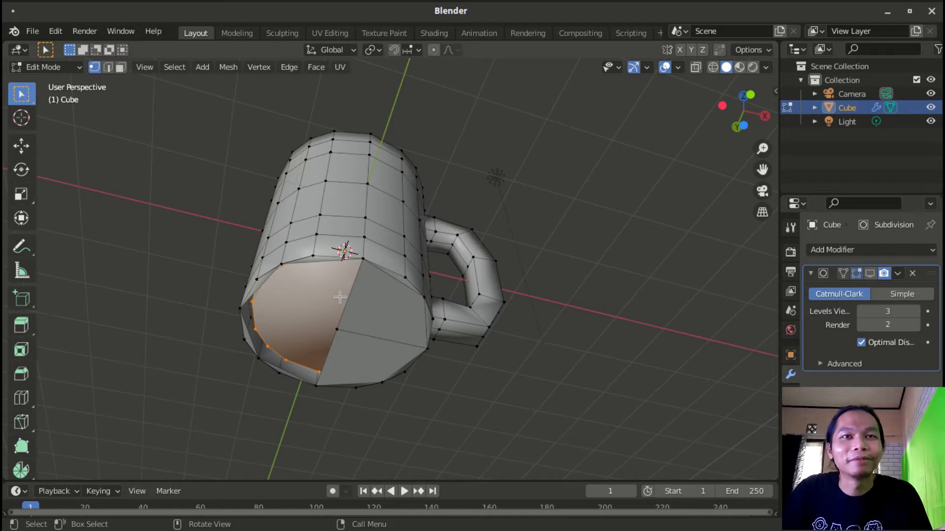
{"action": "key", "text": "a"}
{"action": "key", "text": "a"}
{"action": "key", "text": "a"}
{"action": "middle_click_drag", "start_coordinate": [376, 308], "coordinate": [349, 259]}
{"action": "left_click", "coordinate": [226, 285]}
{"action": "left_click", "coordinate": [226, 284]}
{"action": "left_click", "coordinate": [226, 284]}
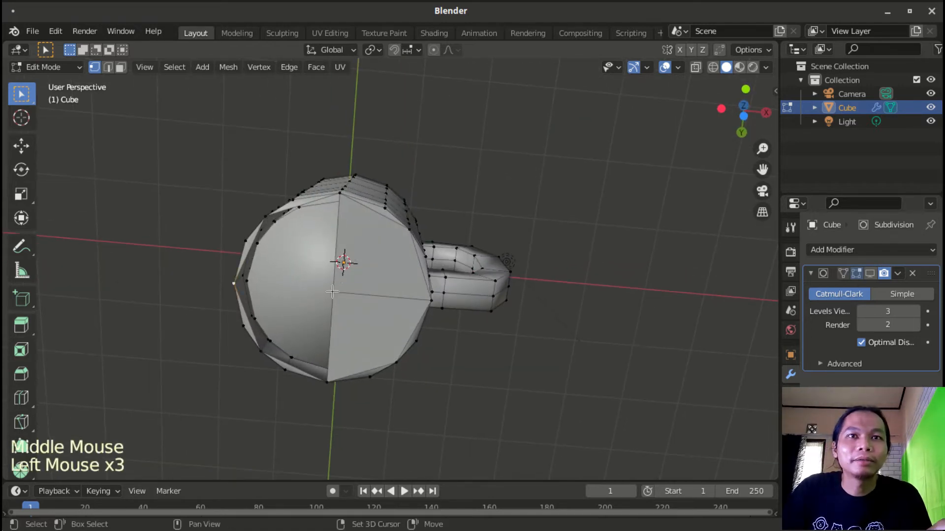
{"action": "left_click", "coordinate": [332, 292], "text": "shift"}
{"action": "left_click", "coordinate": [333, 292], "text": "shift"}
{"action": "left_click", "coordinate": [332, 292], "text": "shift"}
{"action": "left_click", "coordinate": [333, 292], "text": "shift"}
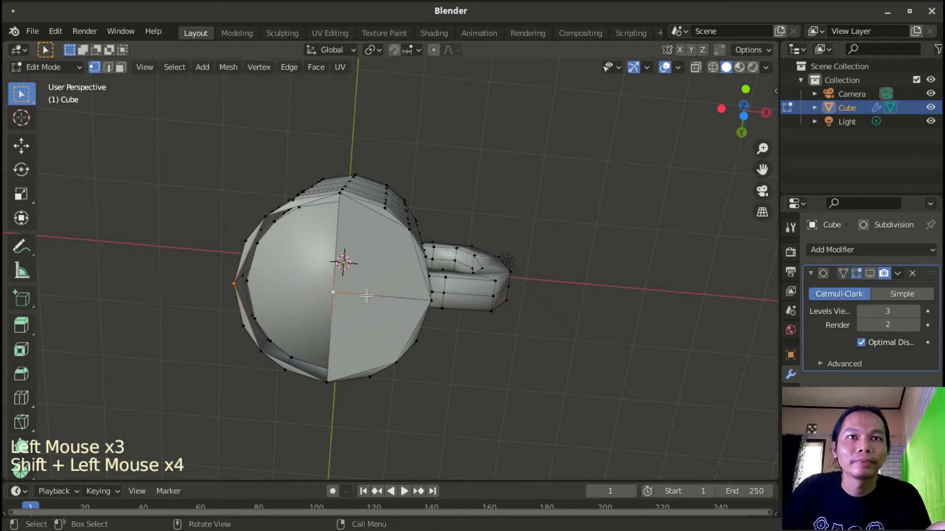
{"action": "key", "text": "f"}
{"action": "middle_click_drag", "start_coordinate": [336, 257], "coordinate": [346, 263]}
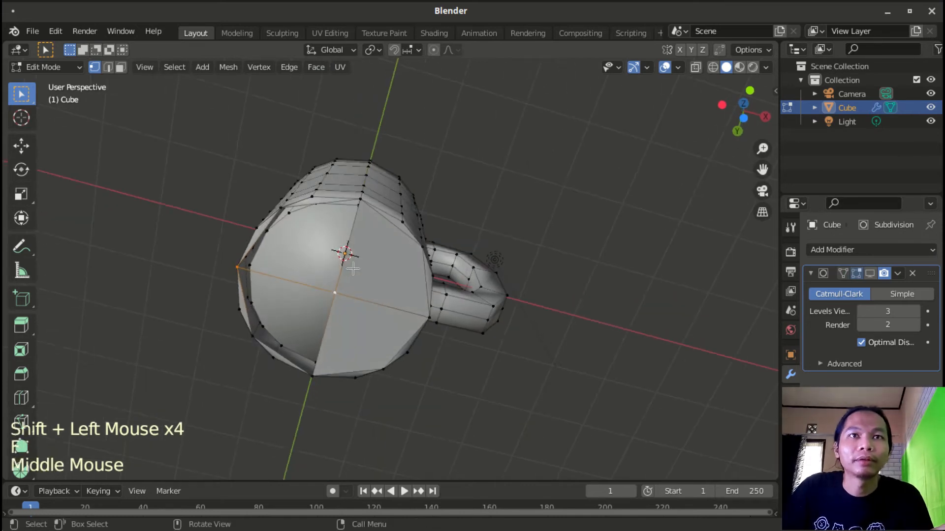
- Select the boundary vertices of one open quarter of the base, including its two outer vertices, and fill it with a face
{"action": "key", "text": "a"}
{"action": "key", "text": "a"}
{"action": "key", "text": "a"}
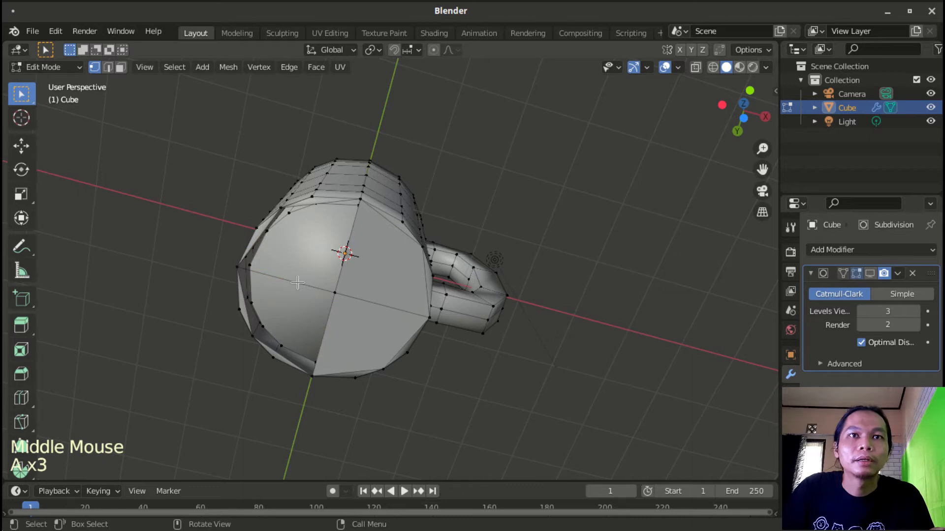
{"action": "left_click", "coordinate": [313, 288], "text": "alt+shift"}
{"action": "left_click", "coordinate": [360, 200], "text": "shift"}
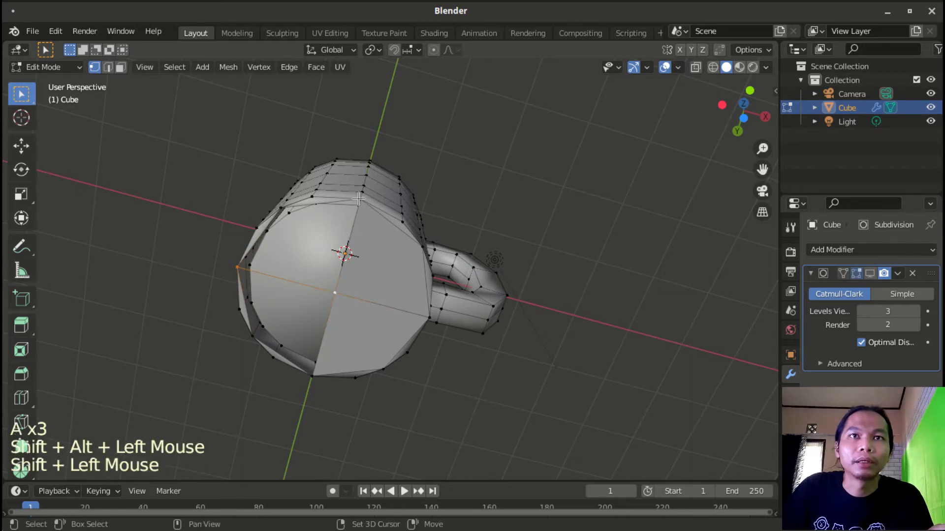
{"action": "left_click", "coordinate": [281, 208], "text": "shift"}
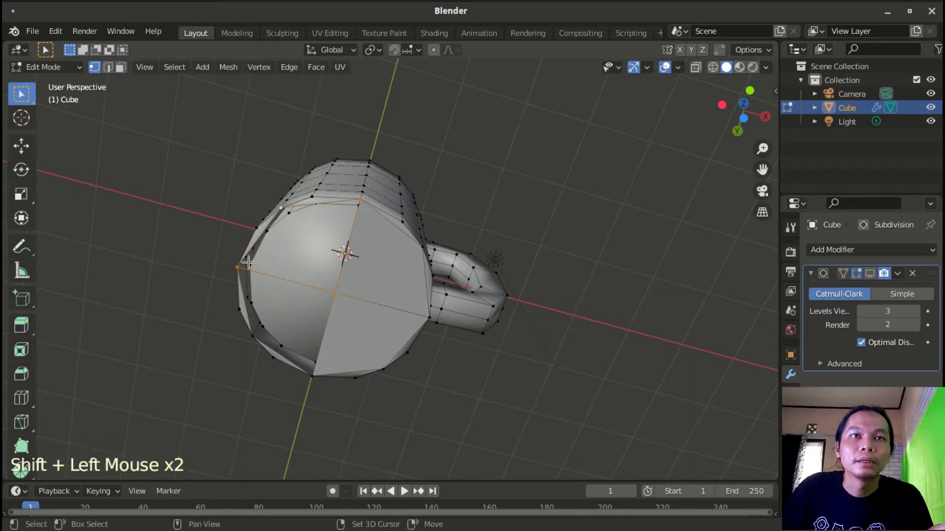
{"action": "key", "text": "f"}
{"action": "left_click", "coordinate": [290, 229]}
{"action": "key", "text": "g"}
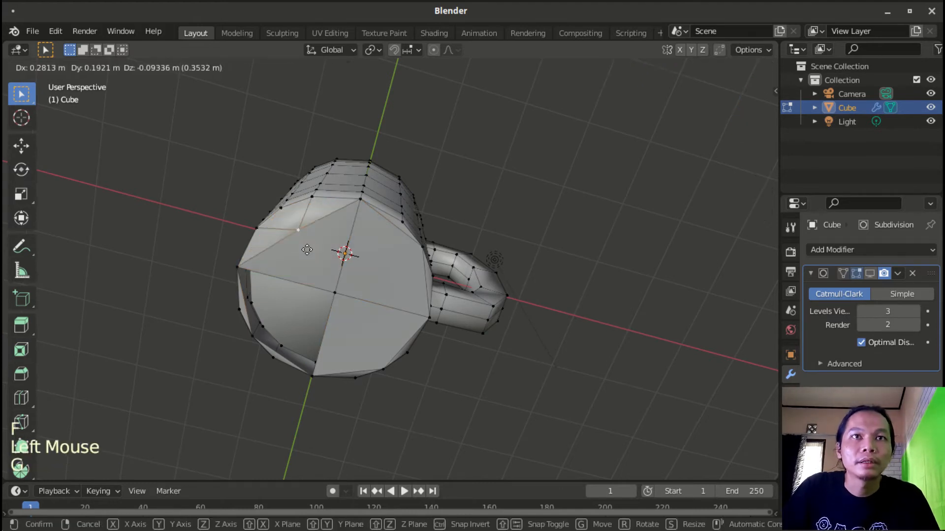
{"action": "right_click", "coordinate": [301, 244]}
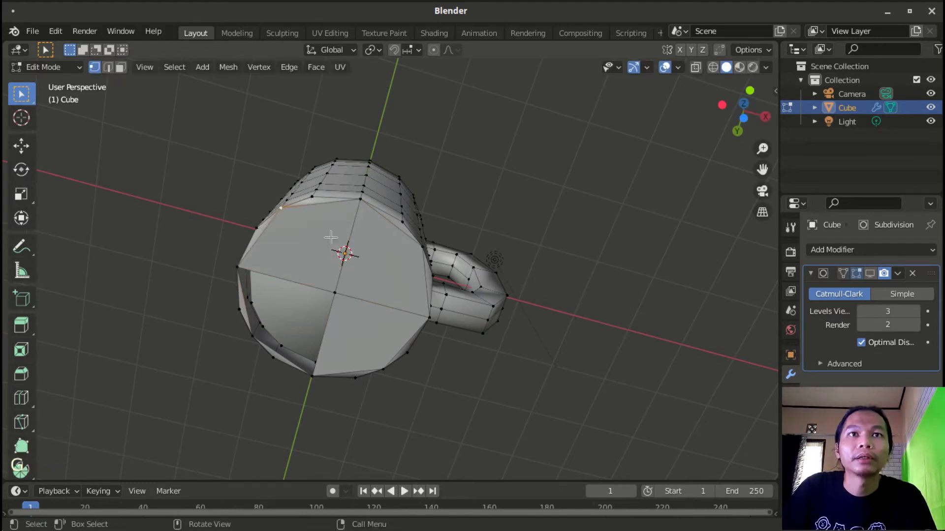
- Select the boundary of the last open quarter of the base, fill it with a face, and clear the selection
{"action": "middle_click_drag", "start_coordinate": [318, 330], "coordinate": [303, 261]}
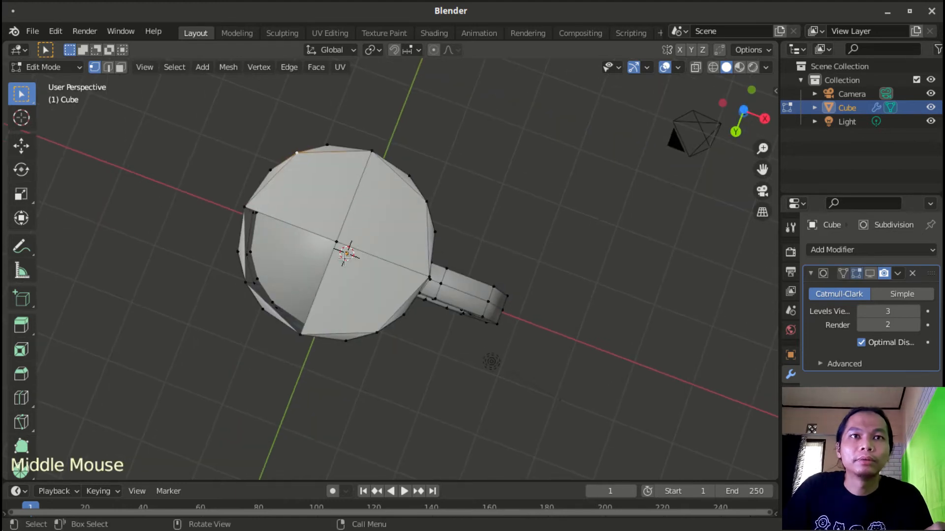
{"action": "left_click", "coordinate": [291, 237], "text": "alt+shift"}
{"action": "key", "text": "f"}
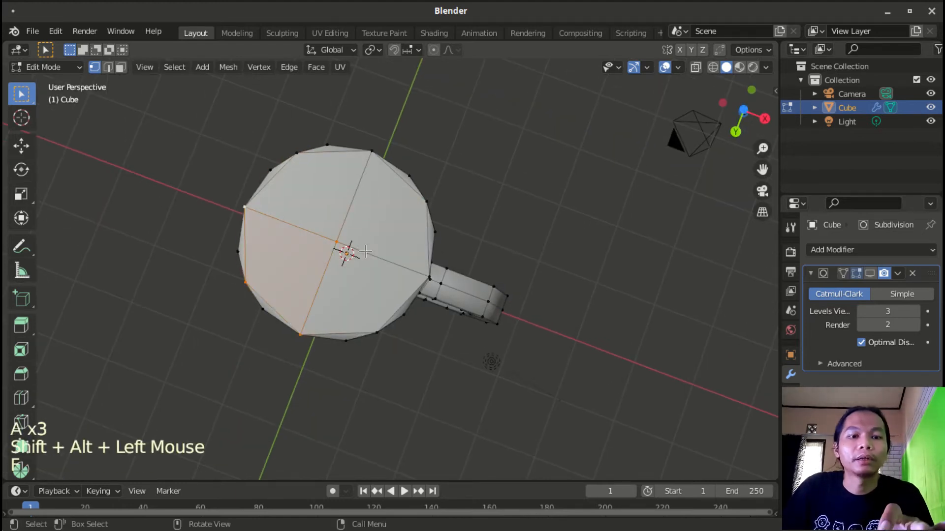
{"action": "middle_click_drag", "start_coordinate": [373, 238], "coordinate": [373, 250]}
{"action": "key", "text": "a"}
{"action": "key", "text": "a"}
{"action": "key", "text": "a"}
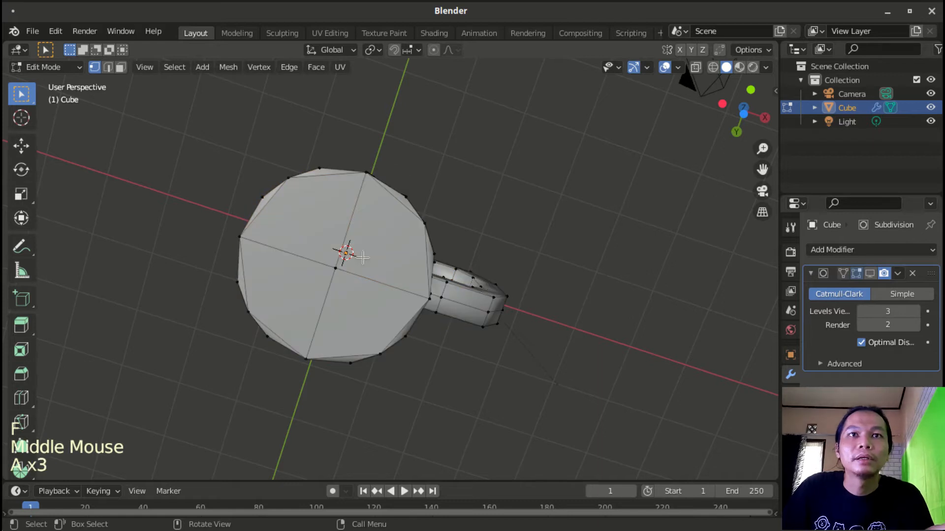
- In face selection, select the four faces of the mug's base and scale them inward
{"action": "key", "text": "3"}
{"action": "left_click", "coordinate": [328, 221]}
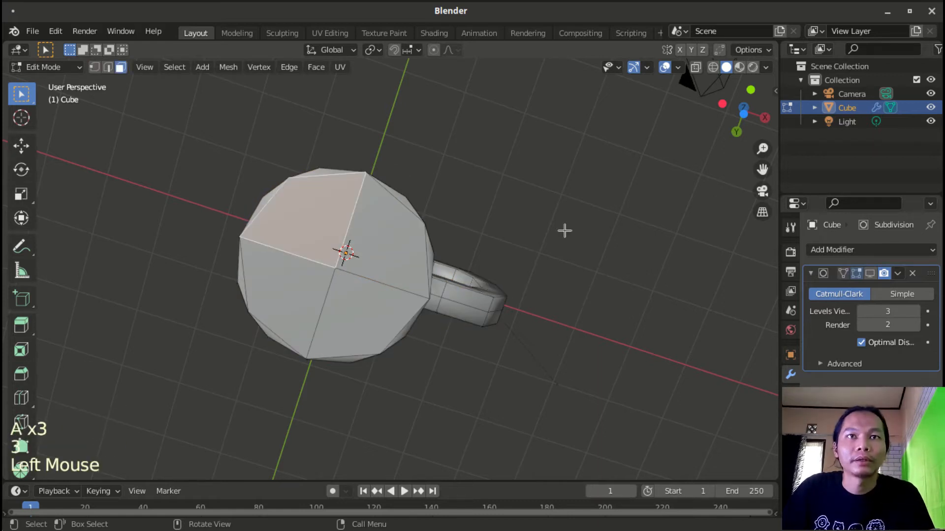
{"action": "left_click", "coordinate": [392, 247], "text": "shift"}
{"action": "left_click", "coordinate": [354, 311], "text": "shift"}
{"action": "left_click", "coordinate": [353, 311], "text": "shift"}
{"action": "left_click", "coordinate": [353, 311], "text": "shift"}
{"action": "left_click", "coordinate": [297, 304], "text": "shift"}
{"action": "left_click", "coordinate": [361, 310], "text": "shift"}
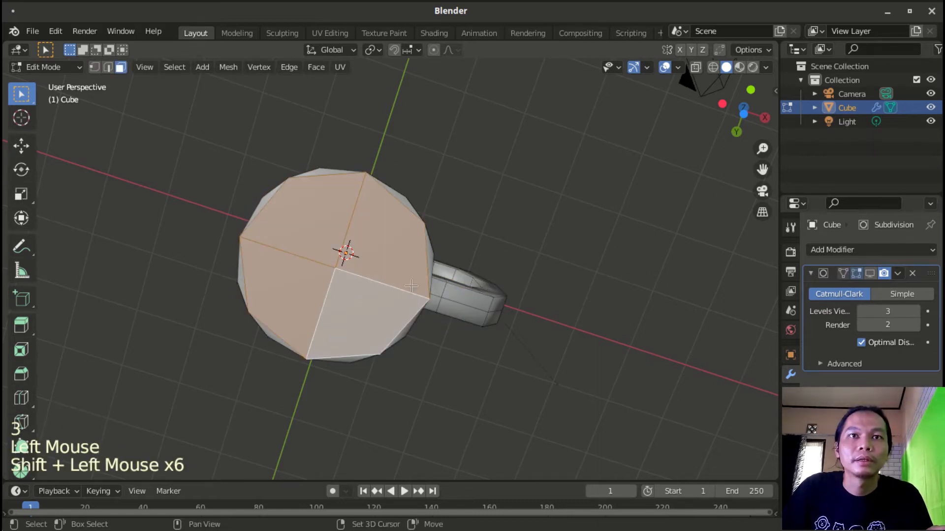
{"action": "key", "text": "s"}
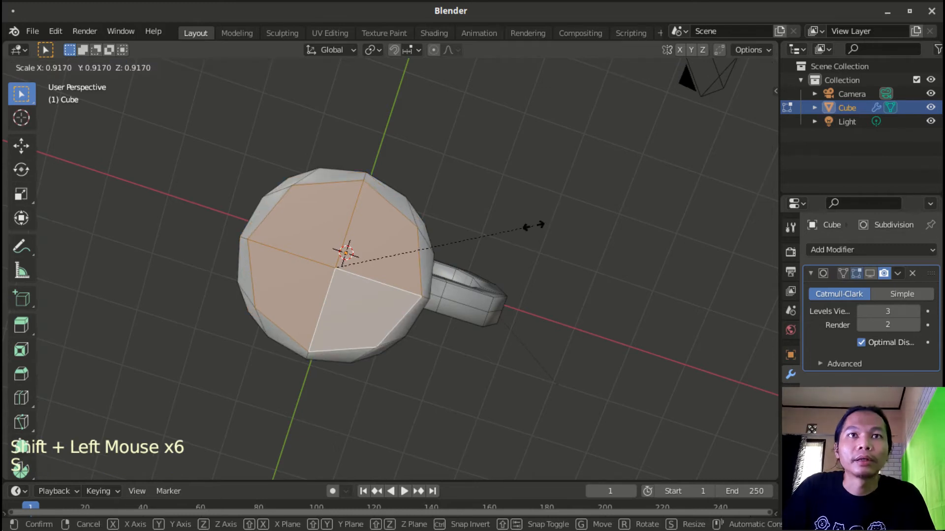
{"action": "left_click", "coordinate": [501, 238]}
{"action": "middle_click_drag", "start_coordinate": [407, 197], "coordinate": [360, 261]}
- Return to Object Mode, show the Subdivision modifier in the viewport, and examine the mug's smoothed interior
{"action": "key", "text": "Tab"}
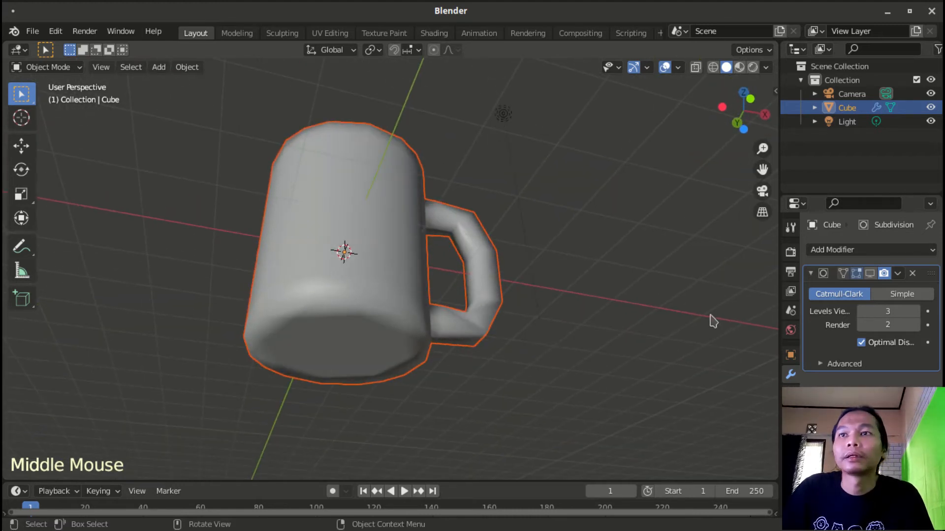
{"action": "left_click", "coordinate": [869, 274]}
{"action": "middle_click_drag", "start_coordinate": [464, 264], "coordinate": [508, 441]}
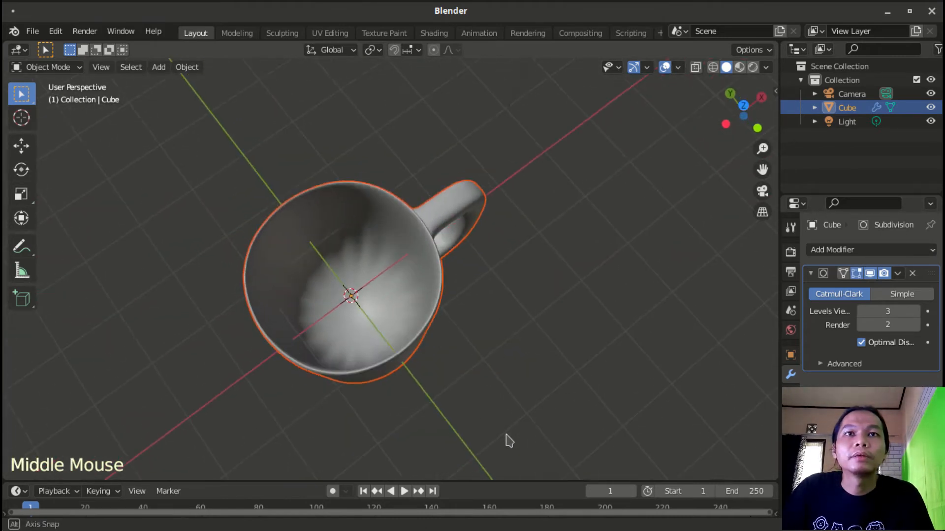
- Return to Edit Mode and hide the Subdivision modifier in the viewport
{"action": "key", "text": "Tab"}
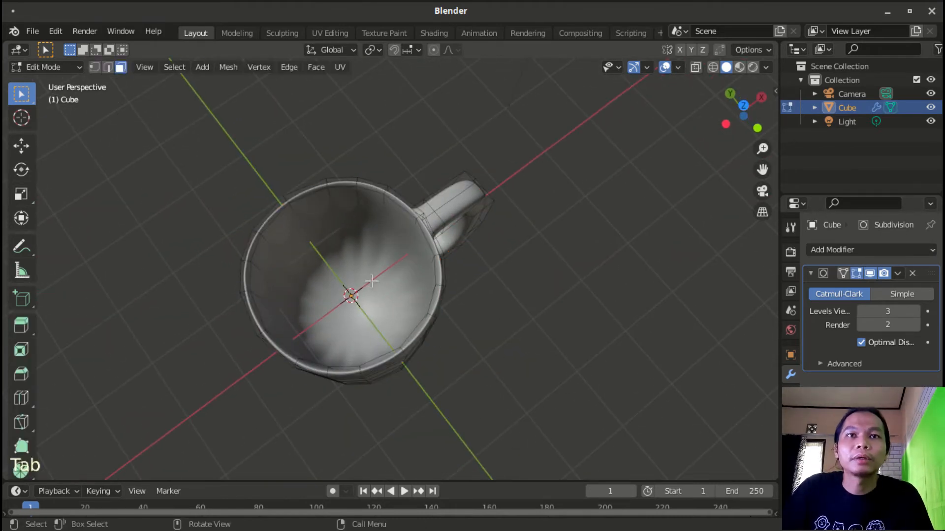
{"action": "key", "text": "Tab"}
{"action": "key", "text": "Tab"}
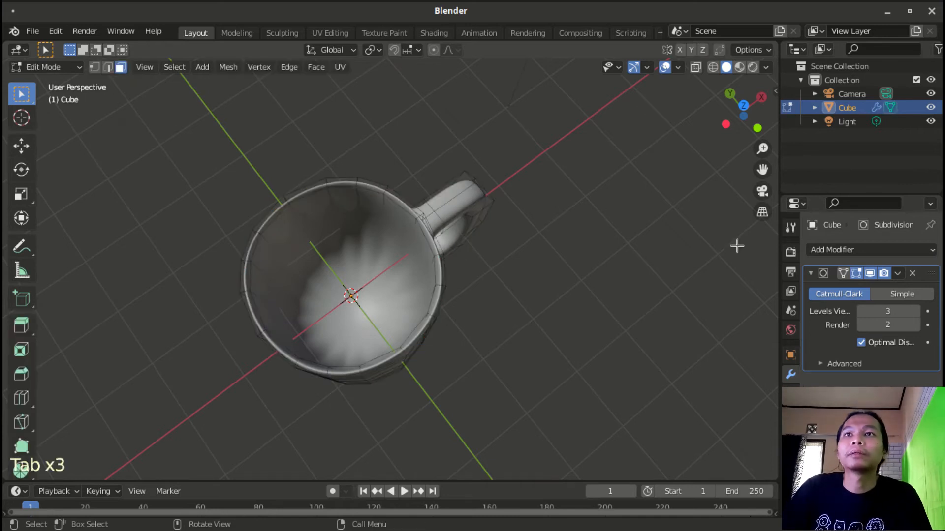
{"action": "left_click", "coordinate": [870, 273]}
{"action": "middle_click_drag", "start_coordinate": [433, 285], "coordinate": [384, 306]}
{"action": "key", "text": "KP_1"}
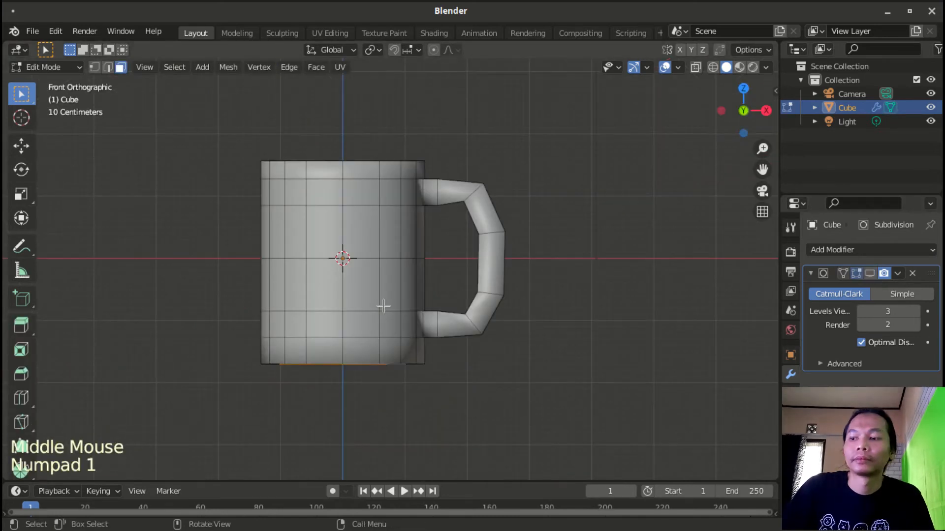
- In vertex selection, pick two opposite vertices of the mug's inner floor along the handle axis and connect them with an edge
{"action": "key", "text": "KP_7"}
{"action": "key", "text": "KP_Add"}
{"action": "key", "text": "KP_Add"}
{"action": "key", "text": "KP_Add"}
{"action": "key", "text": "KP_Add"}
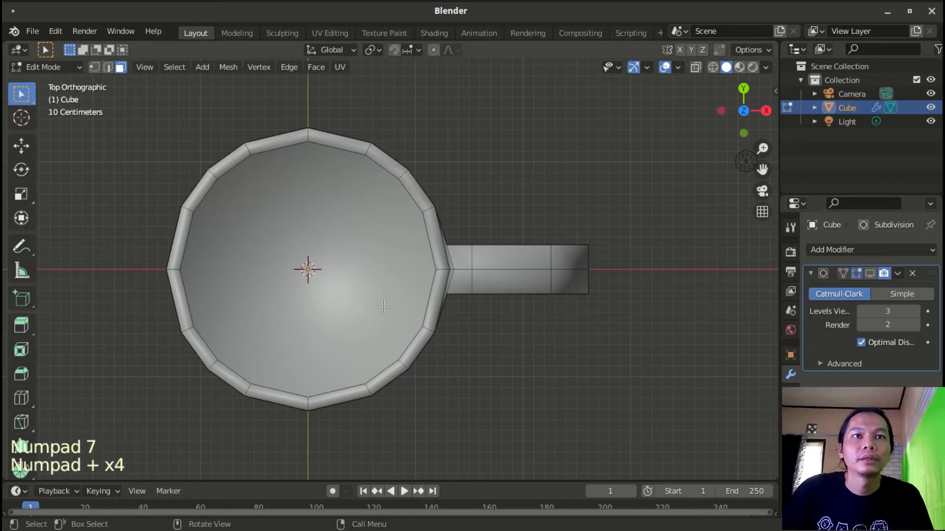
{"action": "key", "text": "1"}
{"action": "middle_click_drag", "start_coordinate": [349, 323], "coordinate": [279, 276]}
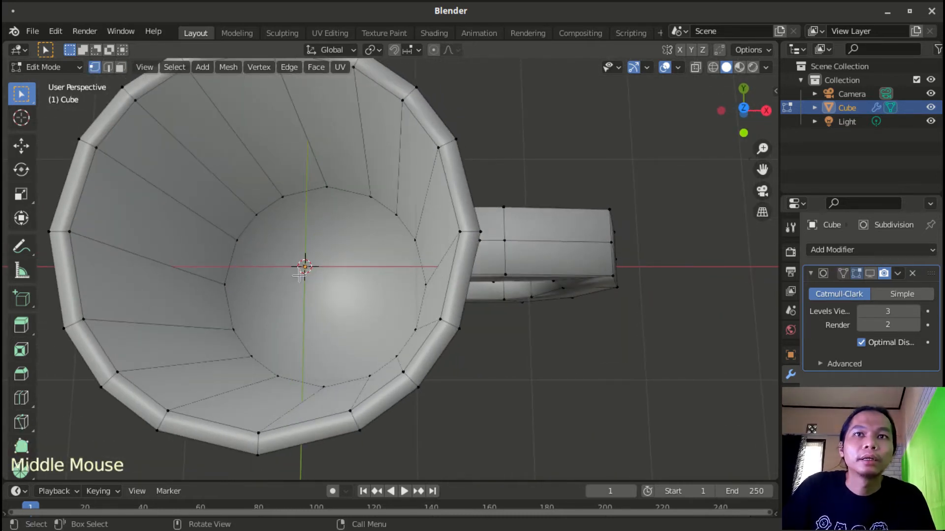
{"action": "key", "text": "KP_7"}
{"action": "middle_click_drag", "start_coordinate": [387, 320], "coordinate": [309, 315]}
{"action": "left_click", "coordinate": [231, 231]}
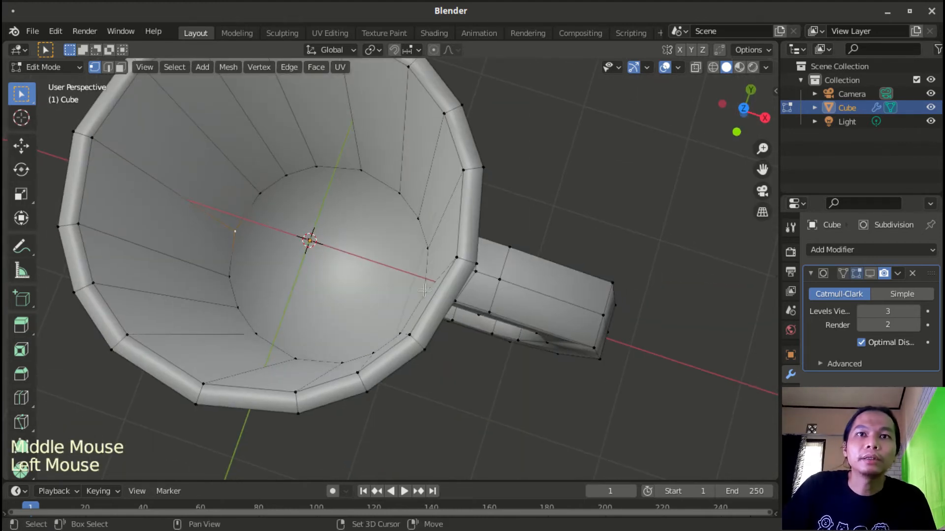
{"action": "left_click", "coordinate": [424, 294], "text": "shift"}
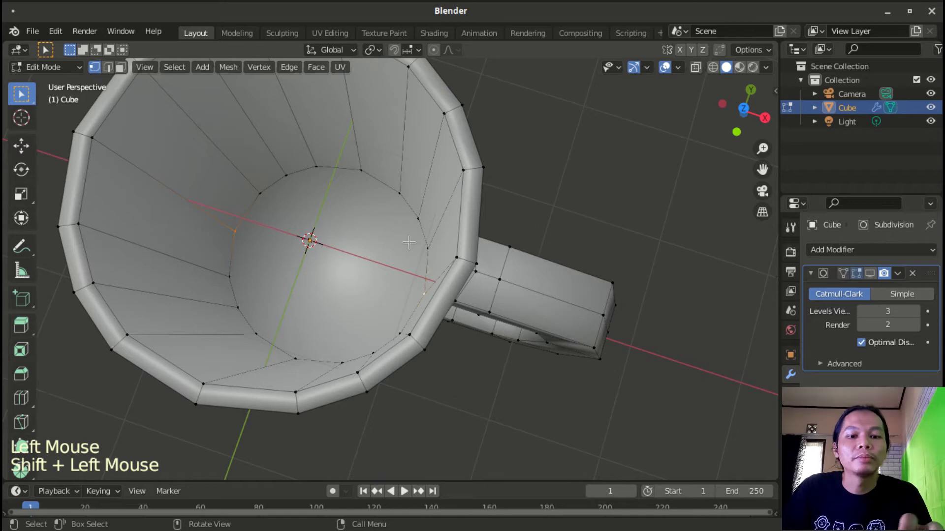
{"action": "key", "text": "j"}
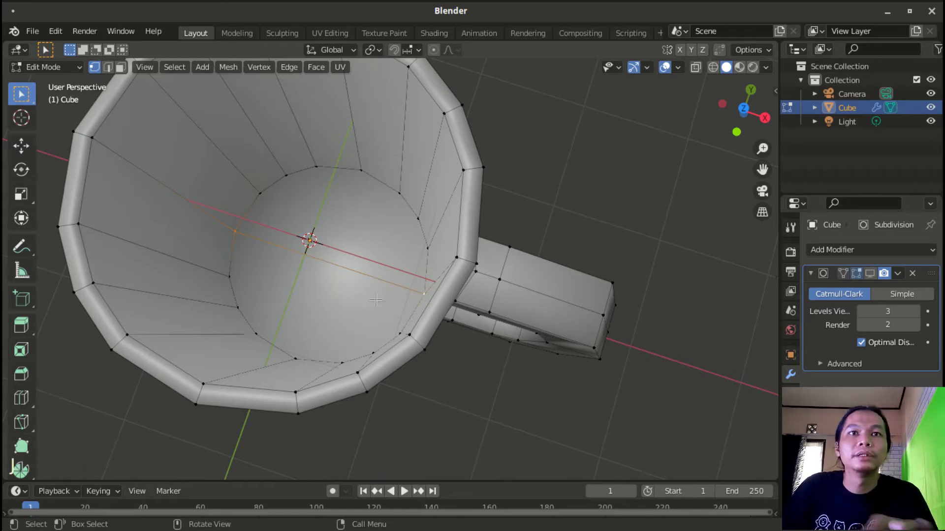
- Connect two opposite floor vertices with an edge crossing the first one at a right angle
{"action": "left_click", "coordinate": [286, 357]}
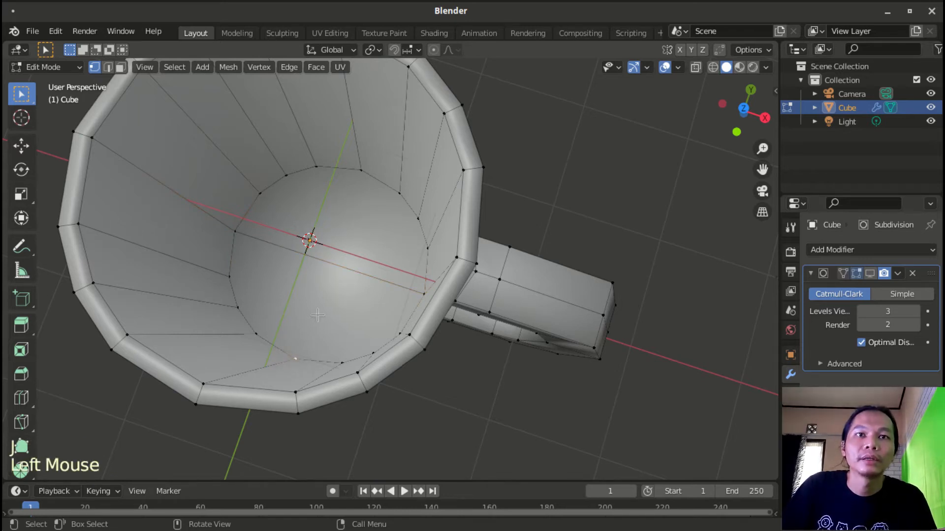
{"action": "left_click", "coordinate": [352, 191], "text": "shift"}
{"action": "middle_click_drag", "start_coordinate": [373, 223], "coordinate": [409, 267]}
{"action": "key", "text": "j"}
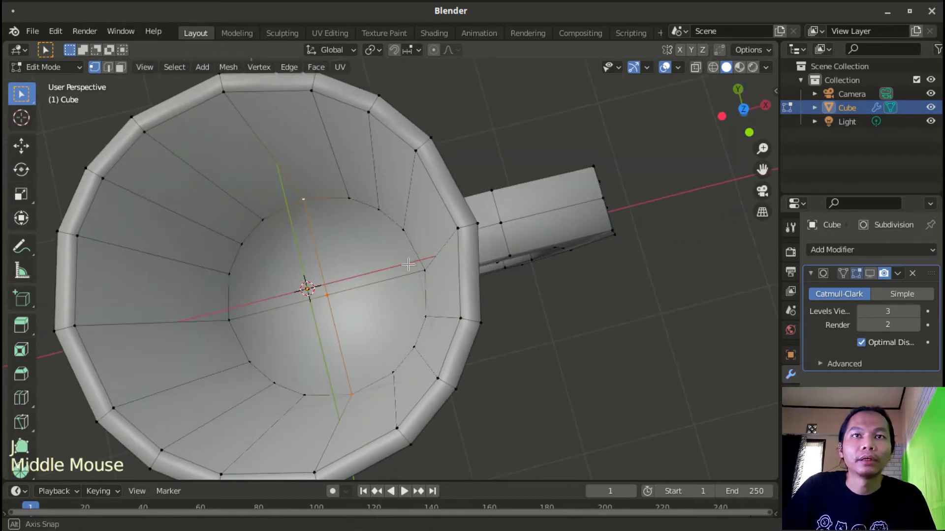
- Connect vertex pairs across the inner floor on both sides of the handle-axis edge, making two edges parallel to it
{"action": "left_click", "coordinate": [224, 279]}
{"action": "left_click", "coordinate": [402, 231], "text": "shift"}
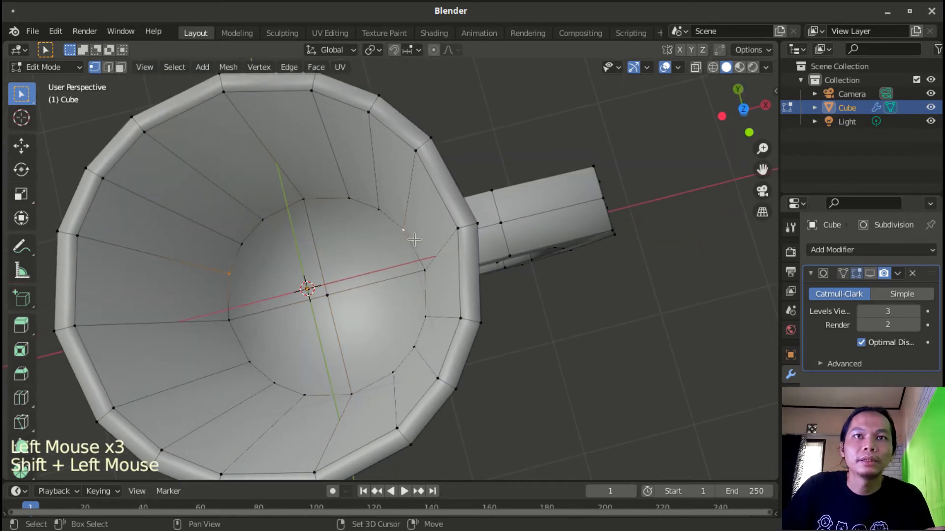
{"action": "key", "text": "j"}
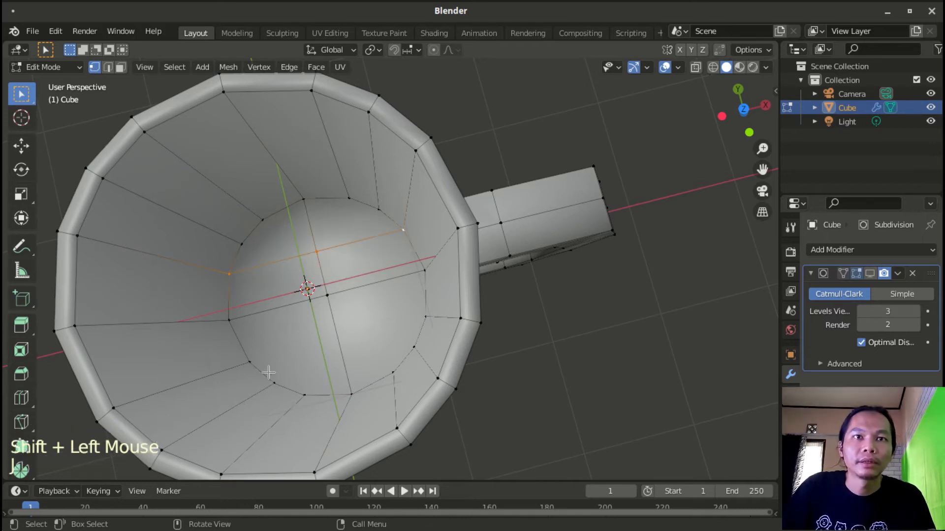
{"action": "left_click", "coordinate": [249, 362]}
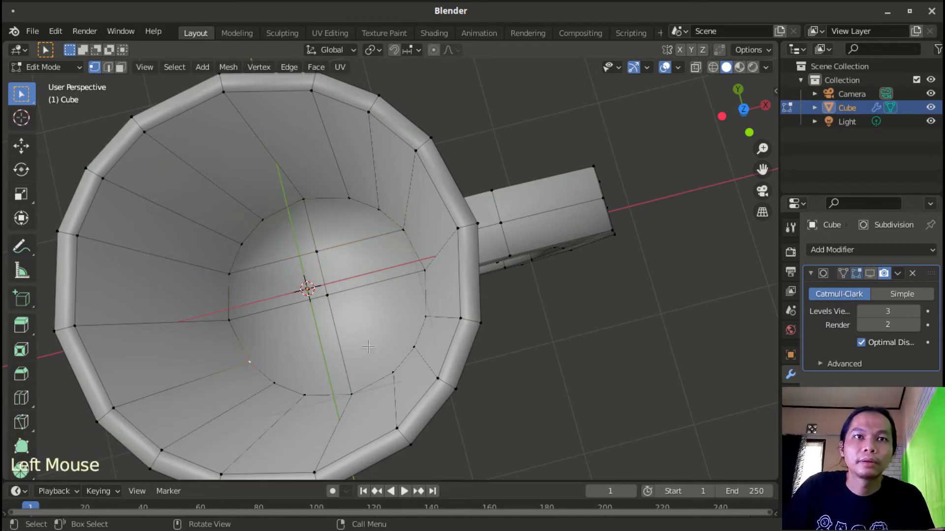
{"action": "left_click", "coordinate": [427, 322], "text": "shift"}
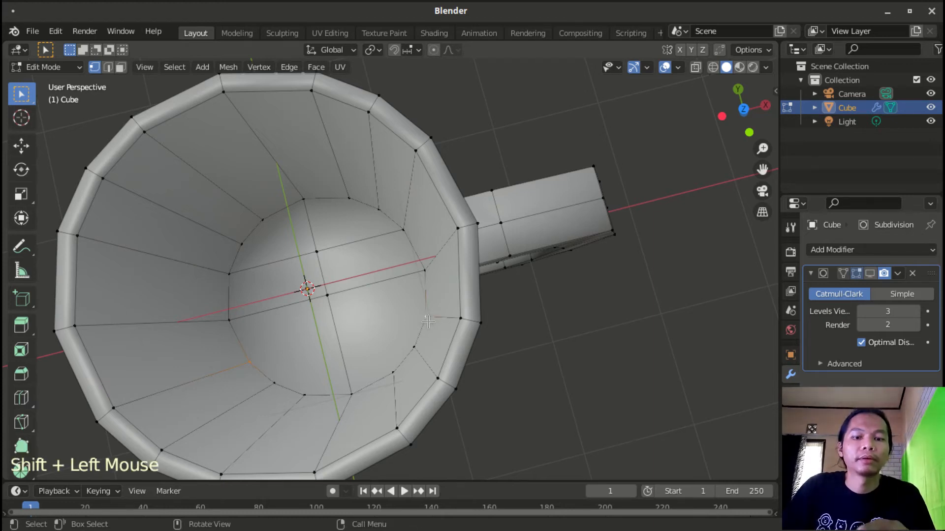
{"action": "key", "text": "j"}
- Connect vertex pairs on both sides of the crossing edge to complete the floor grid, and clear the selection
{"action": "left_click", "coordinate": [295, 394]}
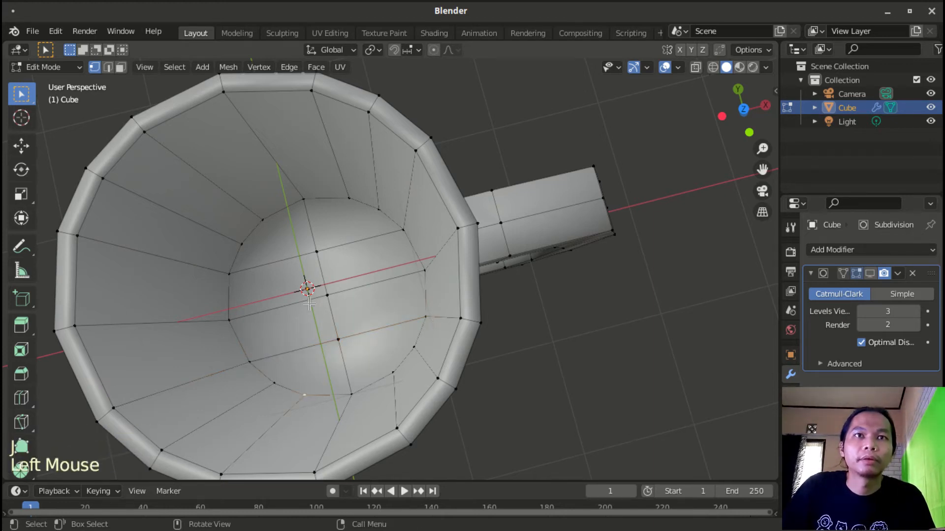
{"action": "left_click", "coordinate": [261, 219], "text": "shift"}
{"action": "key", "text": "j"}
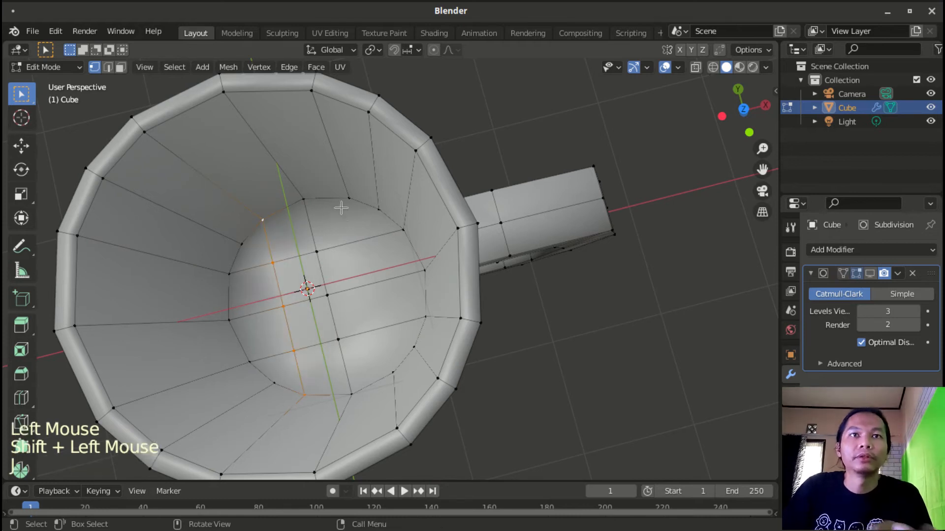
{"action": "left_click", "coordinate": [392, 374], "text": "shift"}
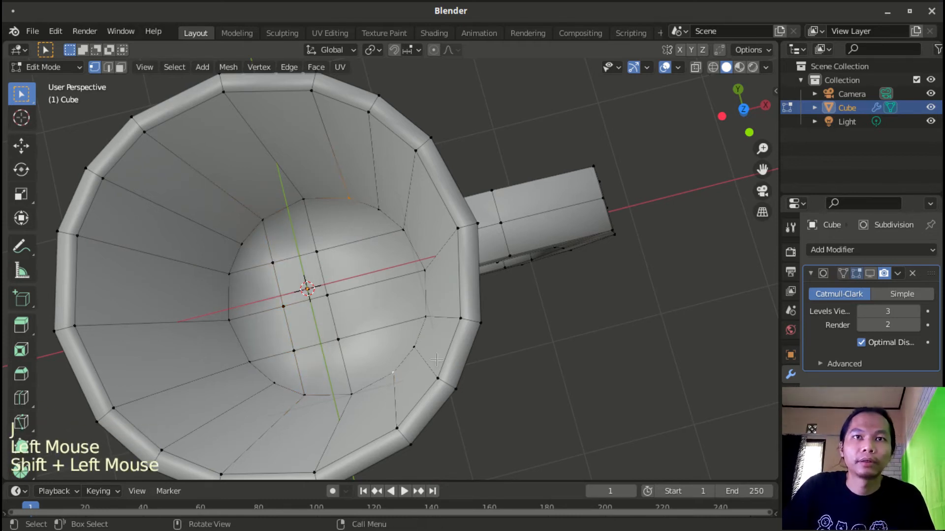
{"action": "key", "text": "j"}
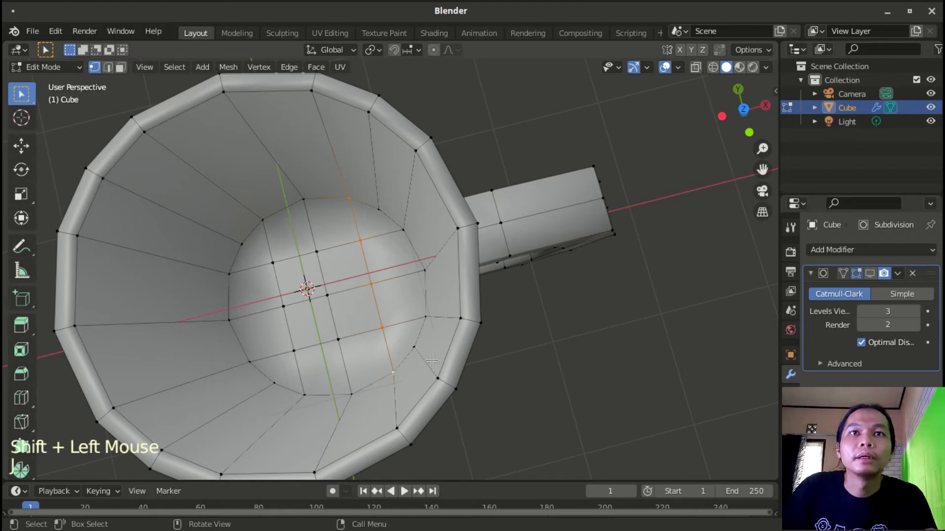
{"action": "key", "text": "a"}
{"action": "key", "text": "a"}
{"action": "key", "text": "a"}
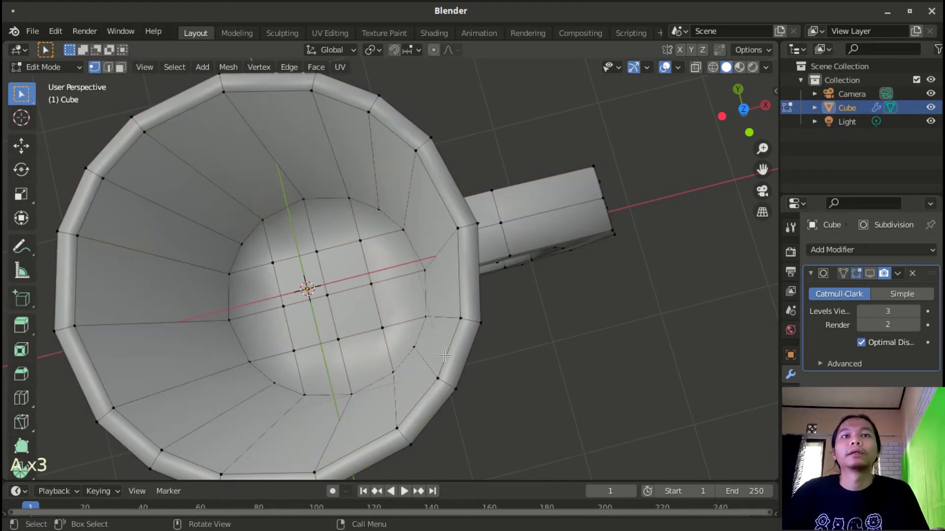
- Return to Object Mode, show the Subdivision modifier in the viewport, and examine the smoothed inner floor
{"action": "key", "text": "Tab"}
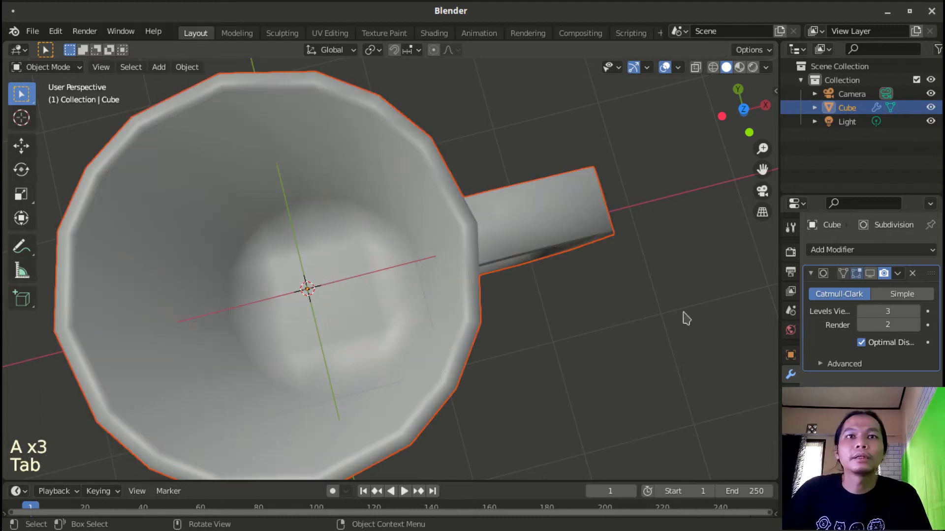
{"action": "left_click", "coordinate": [873, 272]}
{"action": "left_click", "coordinate": [873, 272]}
{"action": "left_click", "coordinate": [870, 274]}
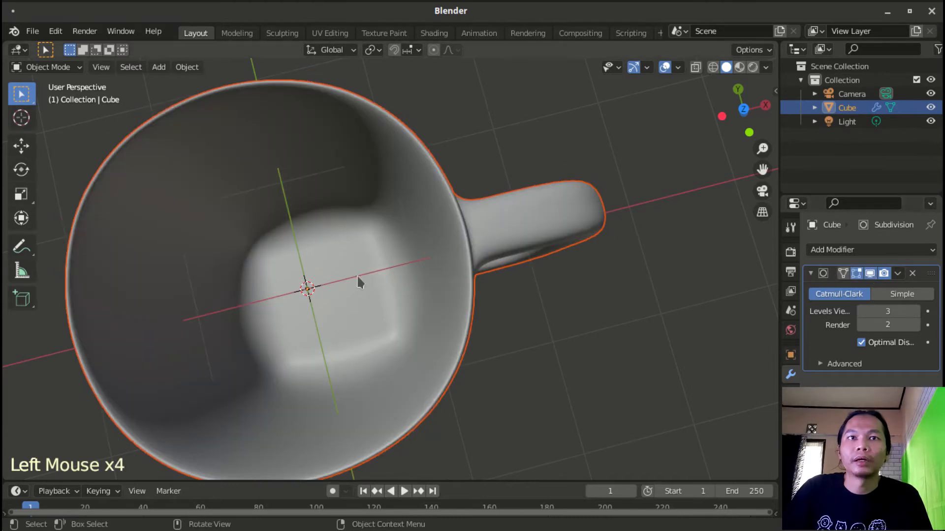
{"action": "middle_click_drag", "start_coordinate": [317, 287], "coordinate": [354, 245]}
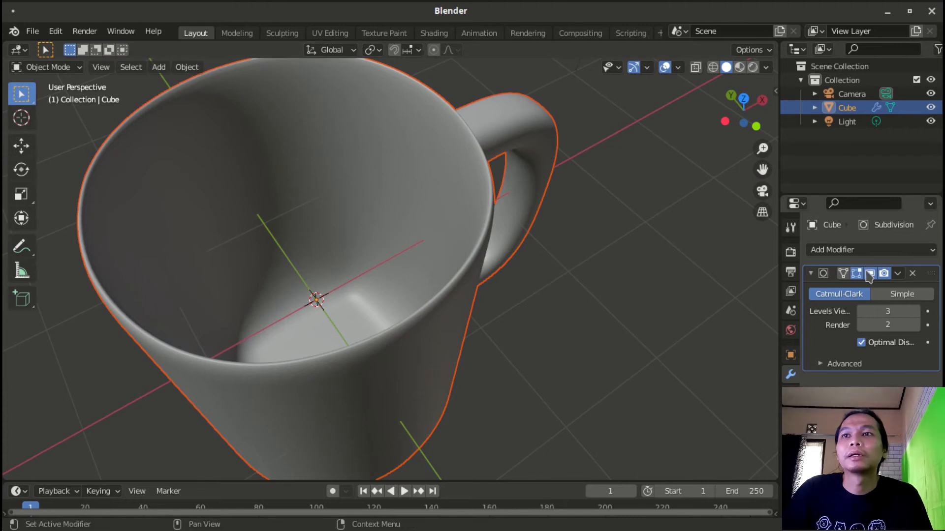
- In Edit Mode with the Subdivision modifier hidden, add a loop cut around the inner wall just below the rim, slid about 0.96
{"action": "key", "text": "Tab"}
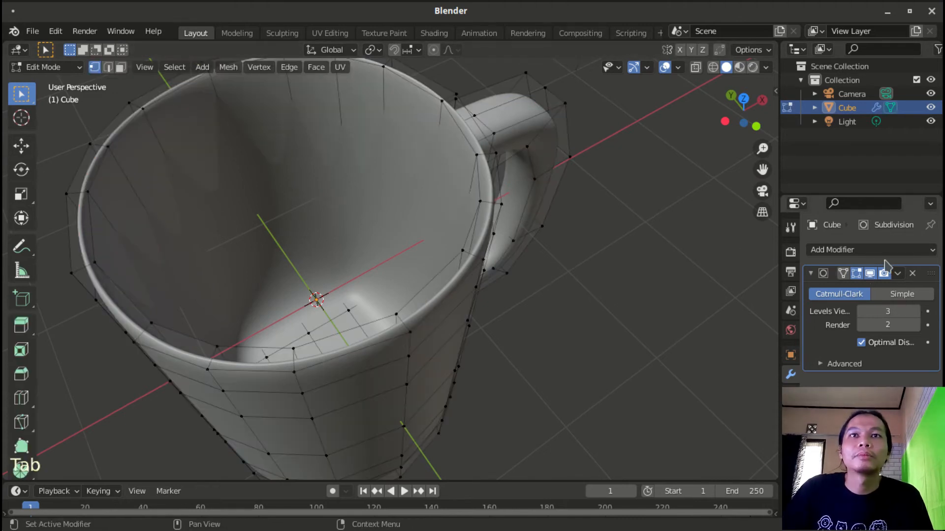
{"action": "left_click", "coordinate": [870, 273]}
{"action": "middle_click_drag", "start_coordinate": [458, 237], "coordinate": [382, 145]}
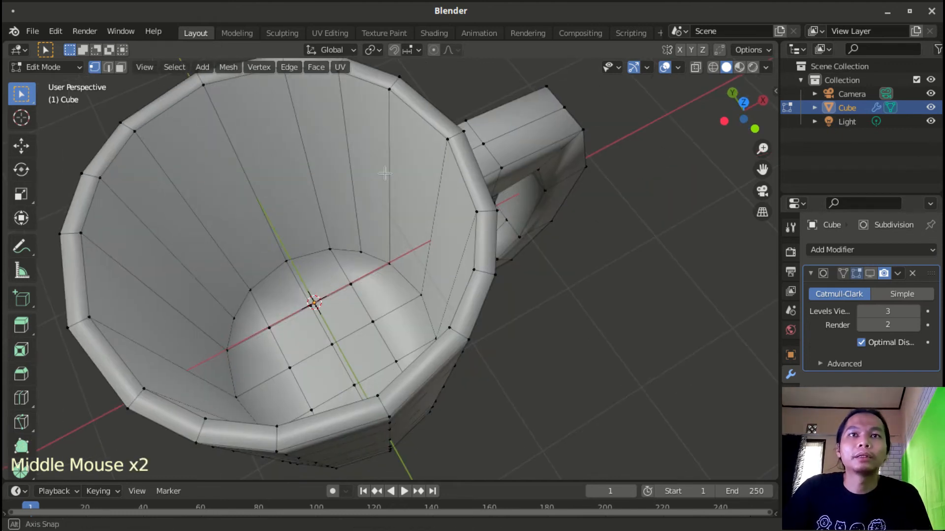
{"action": "key", "text": "ctrl+r"}
{"action": "left_click", "coordinate": [386, 143]}
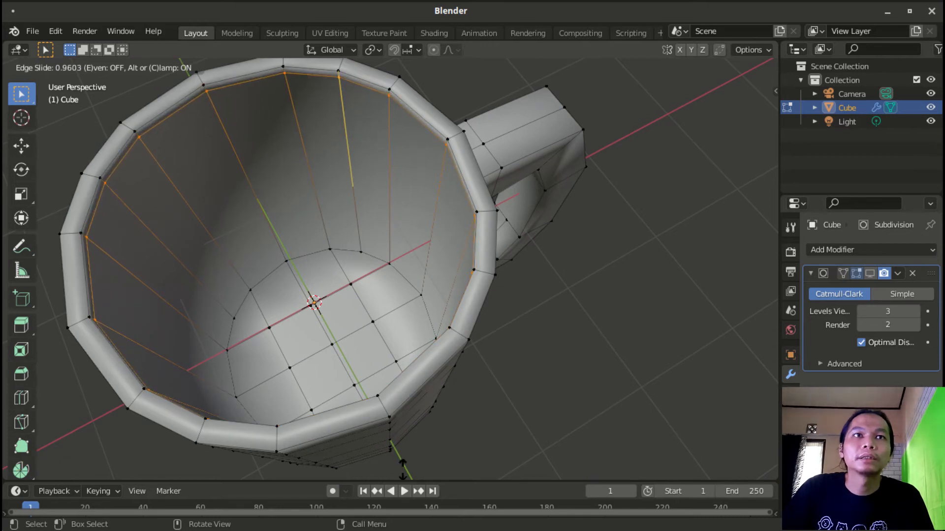
{"action": "left_click", "coordinate": [402, 470]}
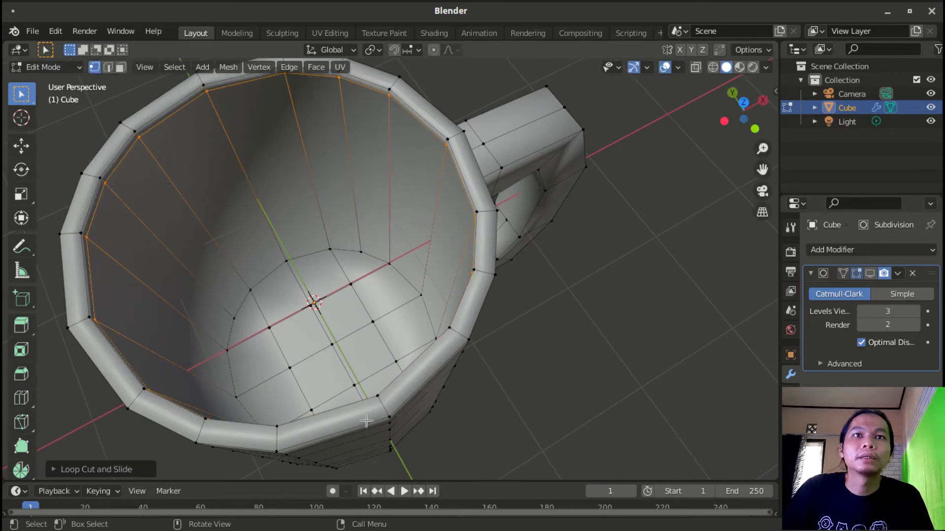
- Add another loop cut around the inner wall and slide it down to just above the floor
{"action": "key", "text": "ctrl+r"}
{"action": "left_click", "coordinate": [392, 227]}
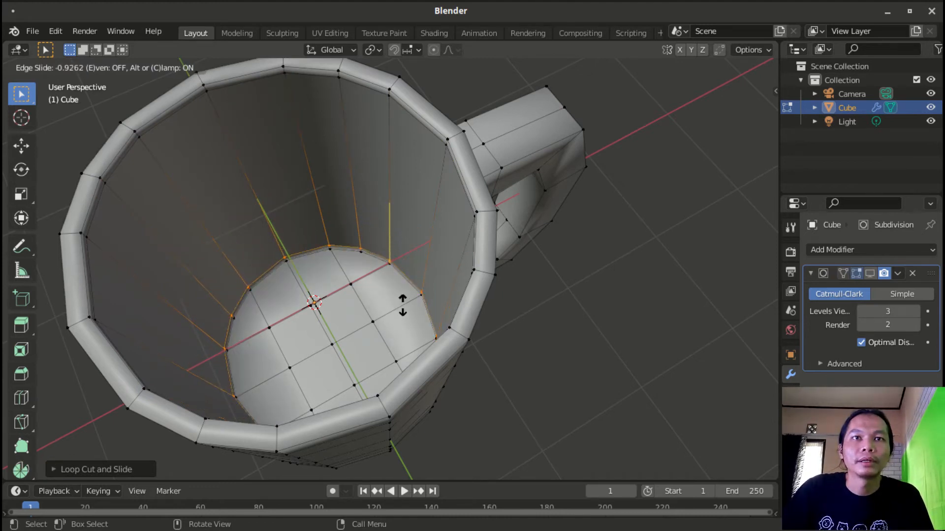
{"action": "left_click", "coordinate": [402, 301]}
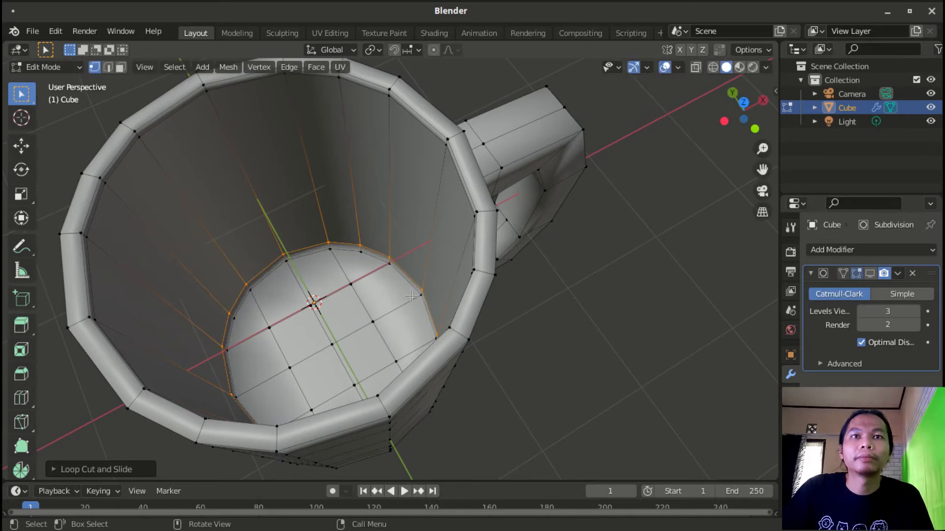
- Show the Subdivision modifier in the viewport, examine the mug's interior, and clear the selection
{"action": "left_click", "coordinate": [869, 274]}
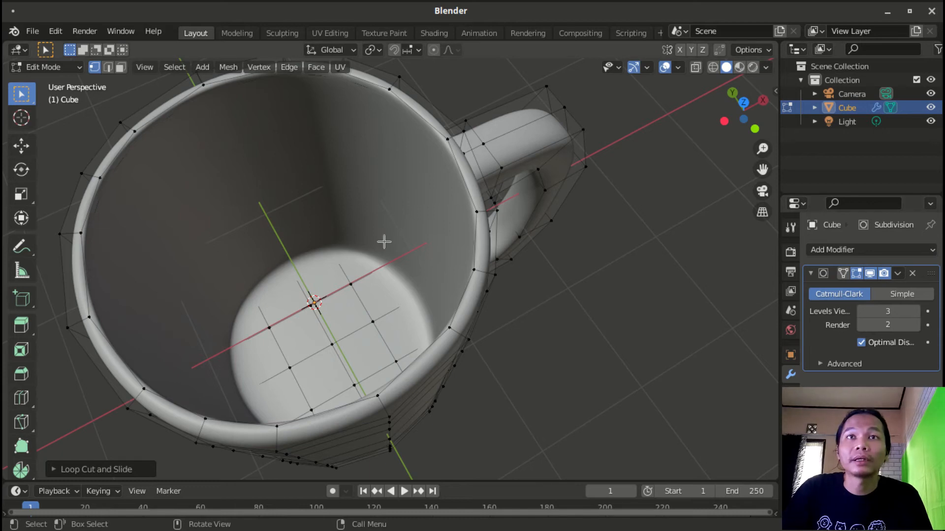
{"action": "middle_click_drag", "start_coordinate": [234, 264], "coordinate": [295, 253]}
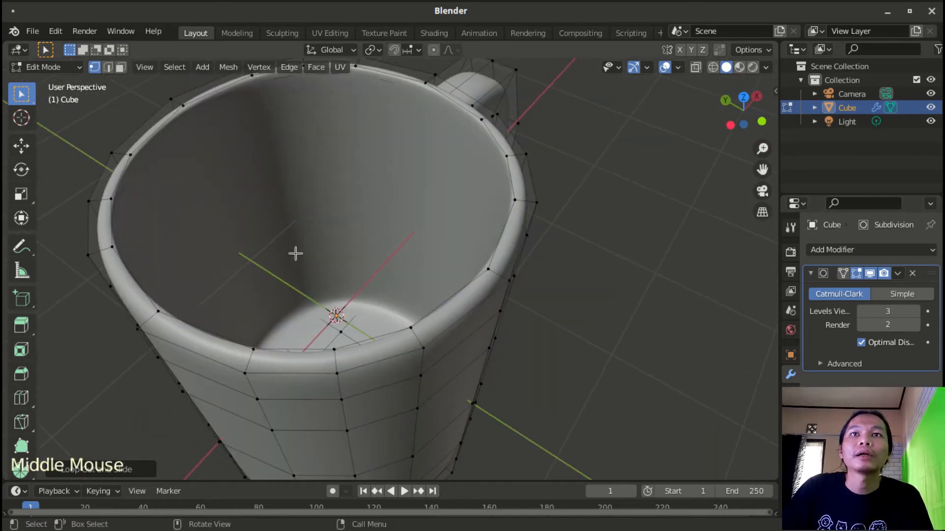
{"action": "key", "text": "a"}
{"action": "key", "text": "a"}
{"action": "key", "text": "a"}
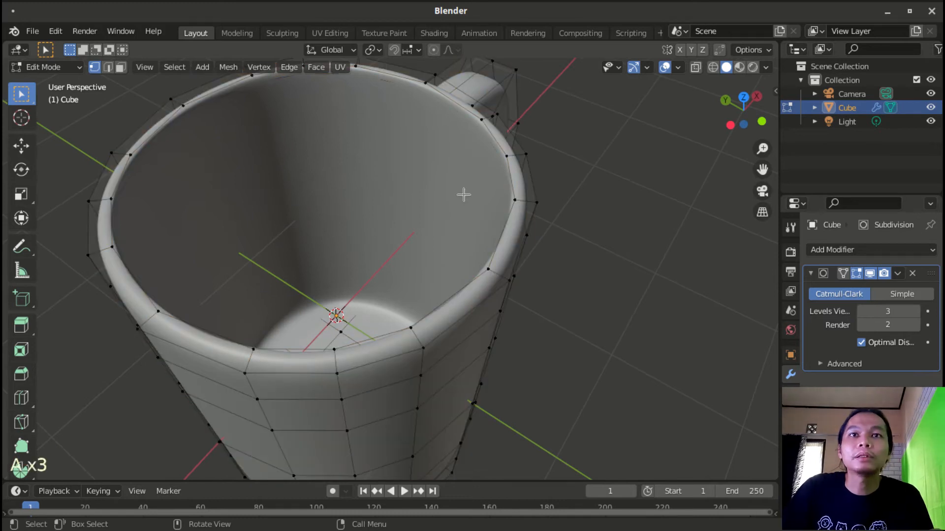
- Select the inner edge loop of the mug's rim and scale it slightly inward
{"action": "left_click", "coordinate": [489, 134], "text": "alt+shift"}
{"action": "key", "text": "s"}
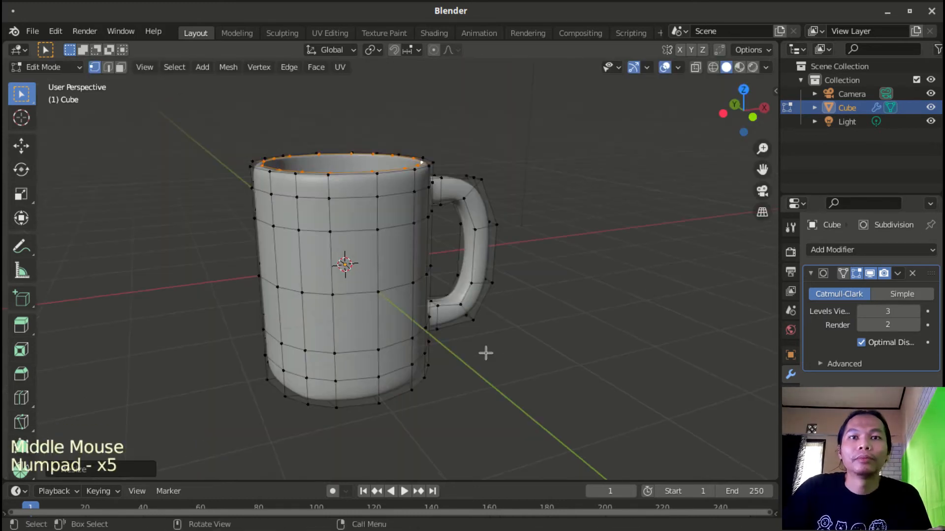
{"action": "middle_click_drag", "start_coordinate": [486, 352], "coordinate": [513, 305]}
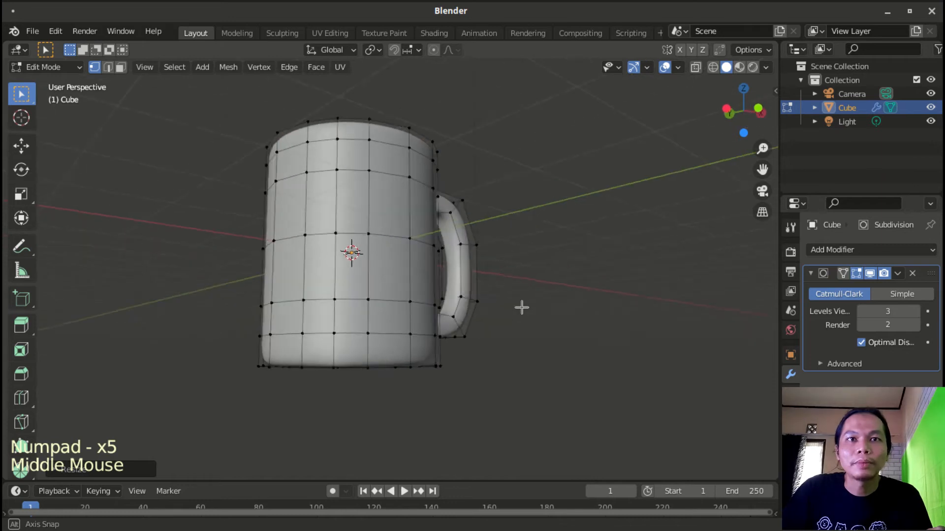
- In front view, add a loop cut around the outer wall just above the base, slid about 0.48
{"action": "key", "text": "KP_1"}
{"action": "key", "text": "KP_Add"}
{"action": "key", "text": "KP_Add"}
{"action": "key", "text": "KP_Add"}
{"action": "key", "text": "KP_Add"}
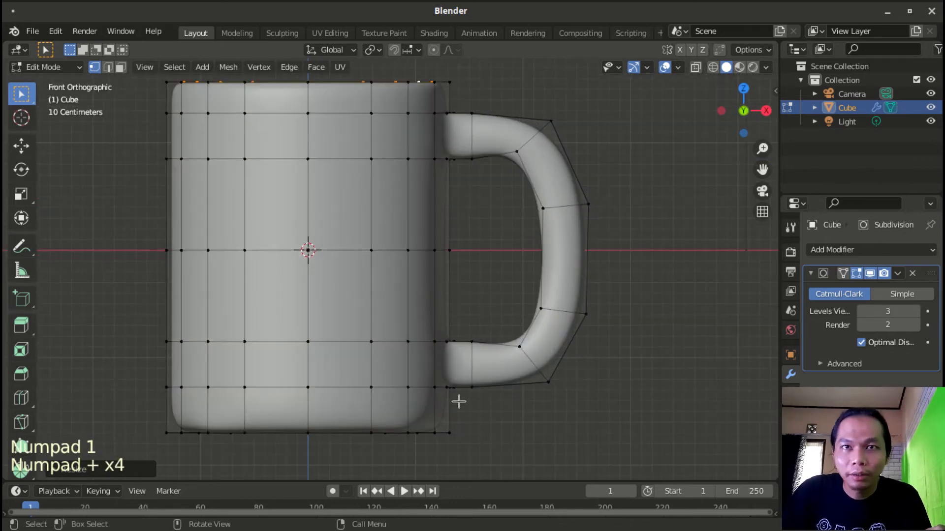
{"action": "key", "text": "ctrl+r"}
{"action": "left_click", "coordinate": [429, 412]}
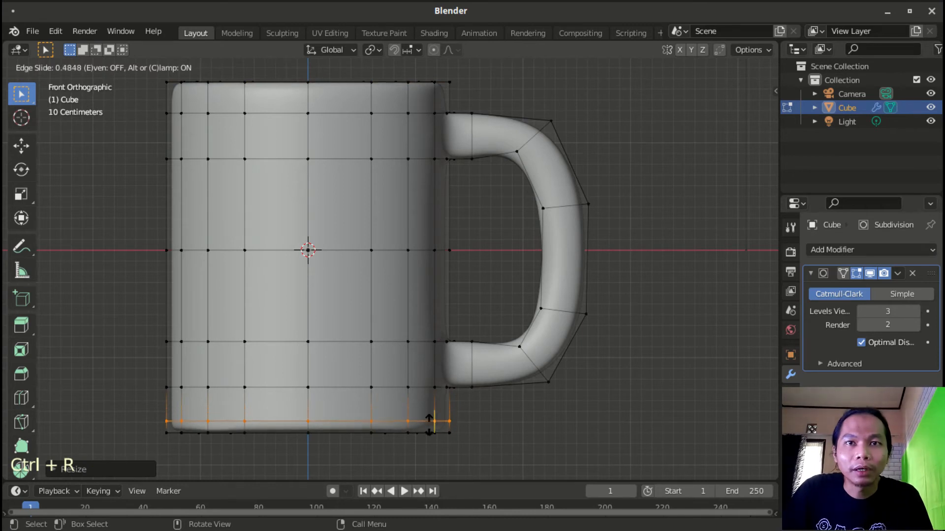
{"action": "left_click", "coordinate": [429, 423]}
- Add a loop cut around the outer wall just below the rim, slid slightly upward
{"action": "key", "text": "ctrl+r"}
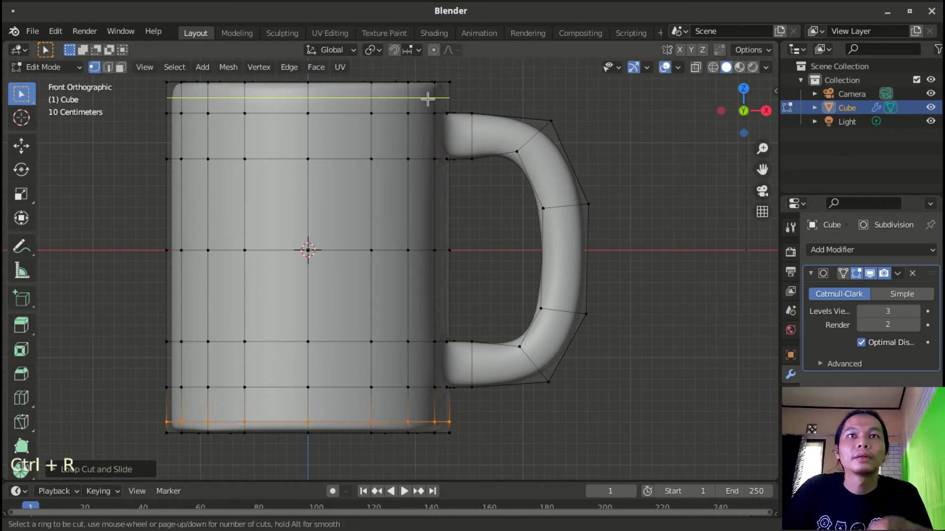
{"action": "left_click", "coordinate": [428, 99]}
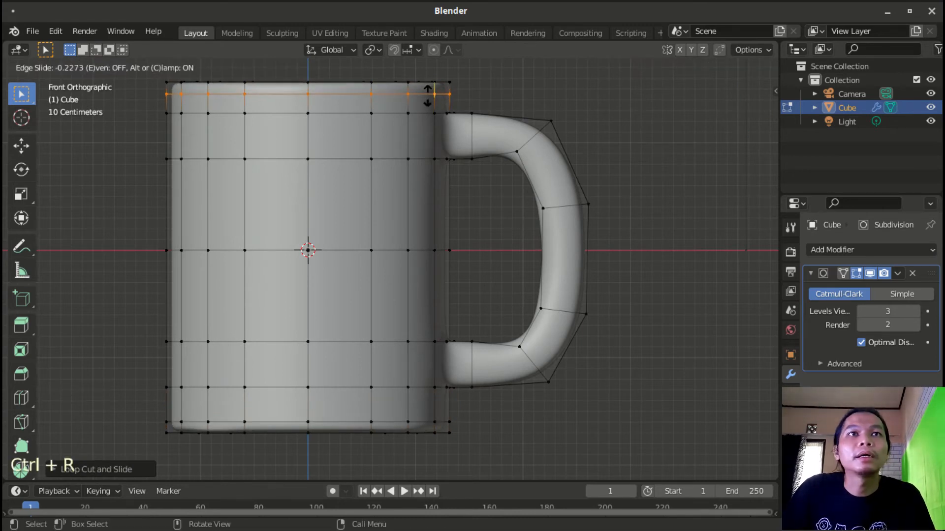
{"action": "left_click", "coordinate": [427, 94]}
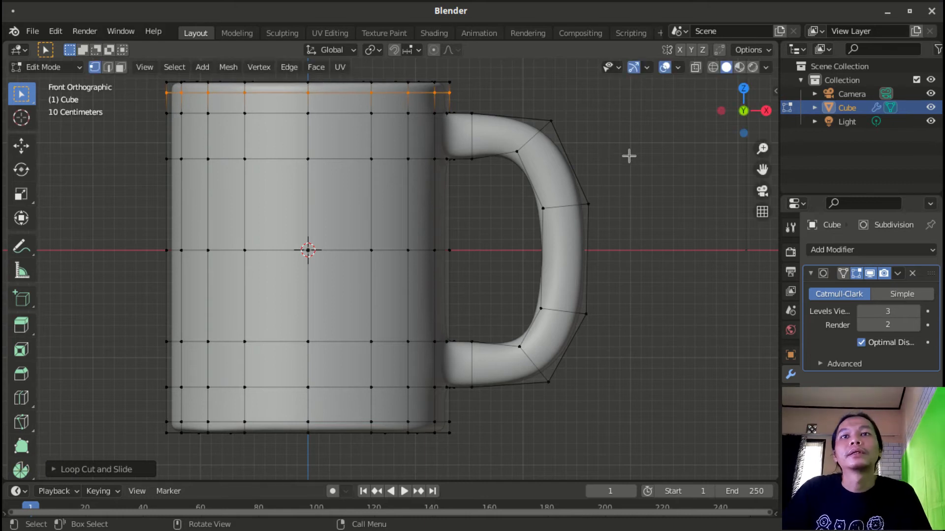
- With X-ray on, select the handle's inner vertices at both the upper and lower arms near the wall and scale them slightly closer together
{"action": "key", "text": "Tab"}
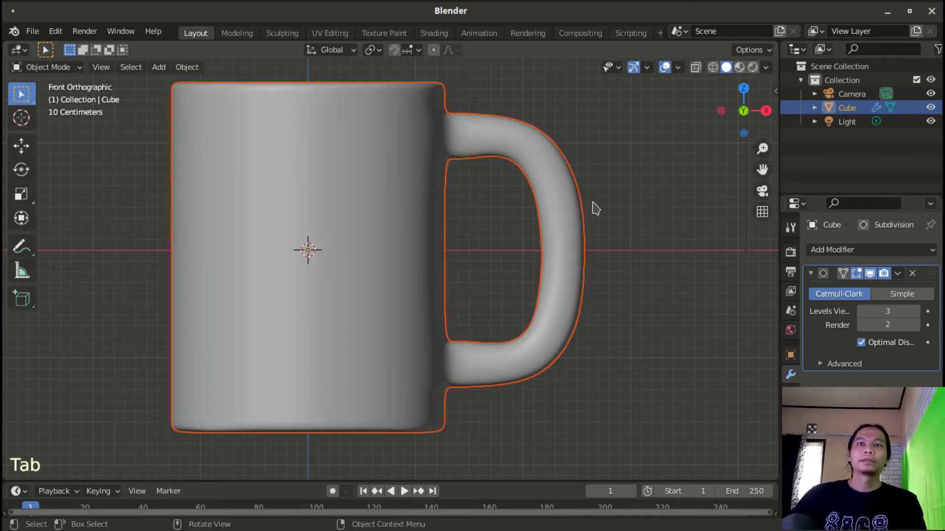
{"action": "key", "text": "Tab"}
{"action": "left_click", "coordinate": [485, 308]}
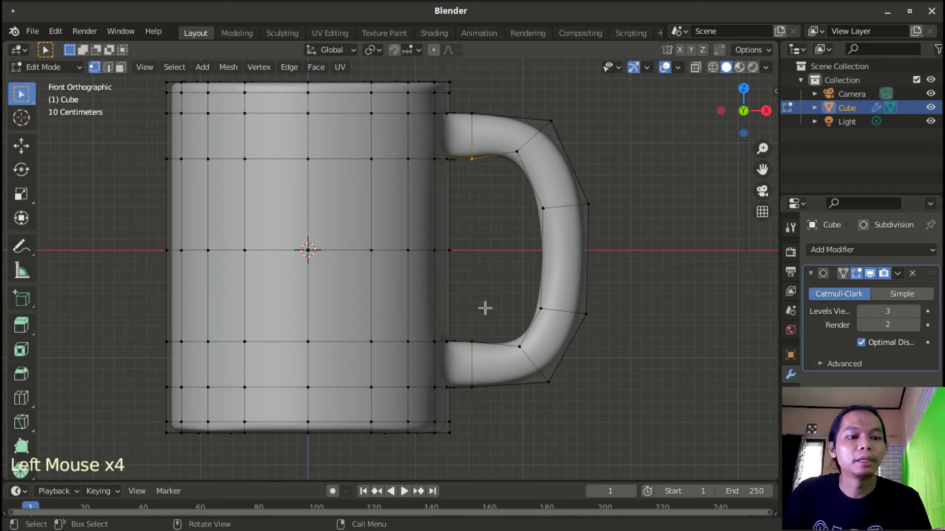
{"action": "key", "text": "alt+z"}
{"action": "left_click_drag", "start_coordinate": [466, 140], "coordinate": [490, 183]}
{"action": "left_click_drag", "start_coordinate": [458, 322], "coordinate": [496, 364], "text": "shift"}
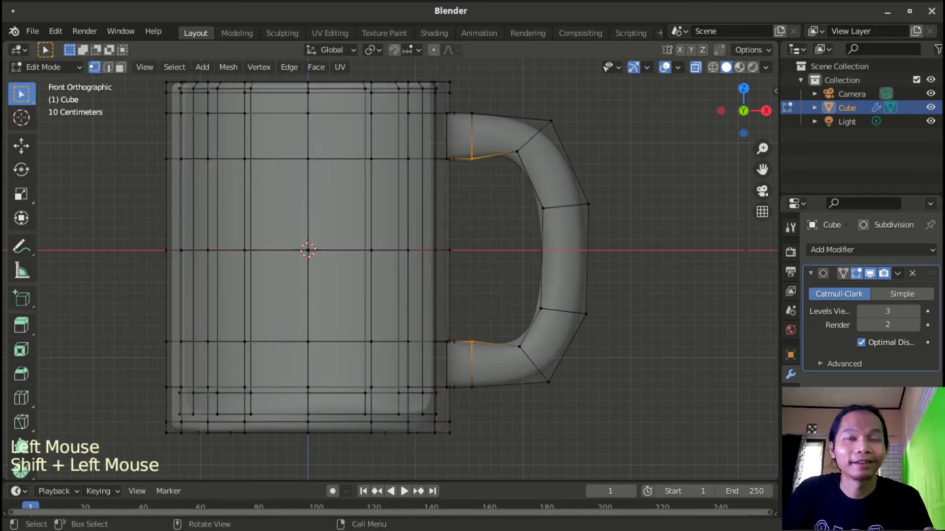
{"action": "key", "text": "s"}
{"action": "left_click", "coordinate": [517, 288]}
{"action": "key", "text": "Tab"}
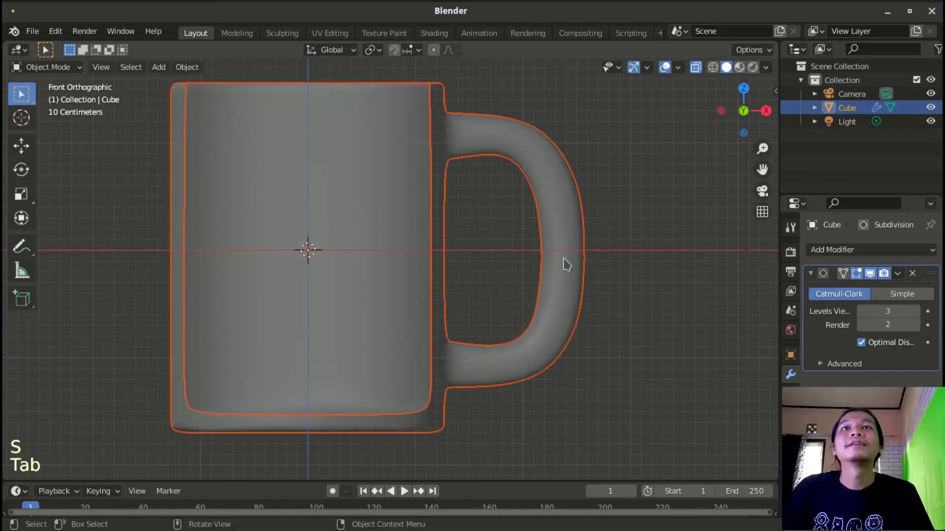
- Examine the mug from an angled perspective in Object Mode and turn off X-ray display
{"action": "key", "text": "KP_Subtract"}
{"action": "key", "text": "KP_Subtract"}
{"action": "key", "text": "KP_Subtract"}
{"action": "key", "text": "KP_Subtract"}
{"action": "key", "text": "KP_Subtract"}
{"action": "scroll", "coordinate": [506, 247], "scroll_direction": "down", "scroll_amount": 1}
{"action": "middle_click_drag", "start_coordinate": [507, 247], "coordinate": [520, 264]}
{"action": "left_click", "coordinate": [695, 67]}
{"action": "left_click", "coordinate": [695, 67]}
{"action": "left_click", "coordinate": [478, 253]}
{"action": "scroll", "coordinate": [479, 253], "scroll_direction": "up", "scroll_amount": 1}
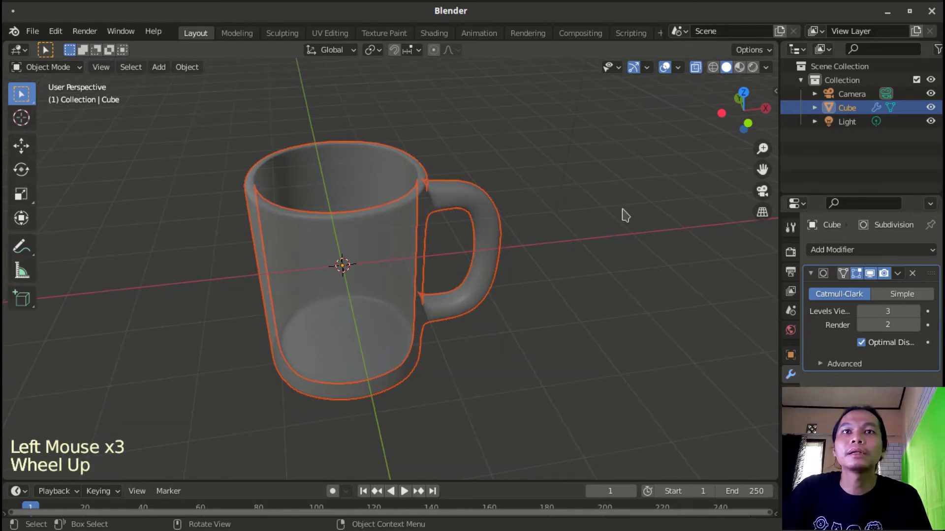
{"action": "left_click", "coordinate": [695, 67]}
{"action": "middle_click_drag", "start_coordinate": [538, 228], "coordinate": [503, 180]}
{"action": "scroll", "coordinate": [500, 174], "scroll_direction": "down", "scroll_amount": 1}
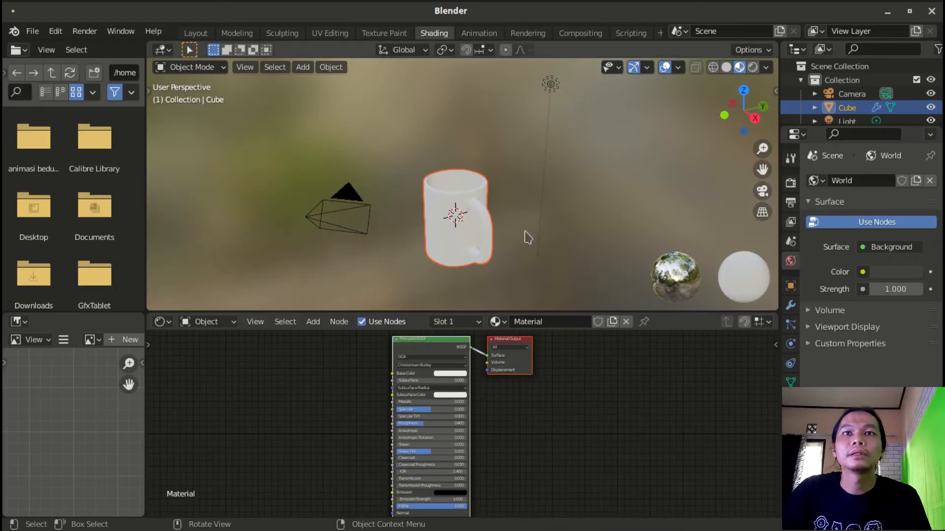
- In the Shading workspace, set the Principled BSDF Base Color to pure white with saturation 0 and value 1
{"action": "middle_click_drag", "start_coordinate": [398, 255], "coordinate": [492, 231]}
{"action": "scroll", "coordinate": [520, 221], "scroll_direction": "up", "scroll_amount": 4}
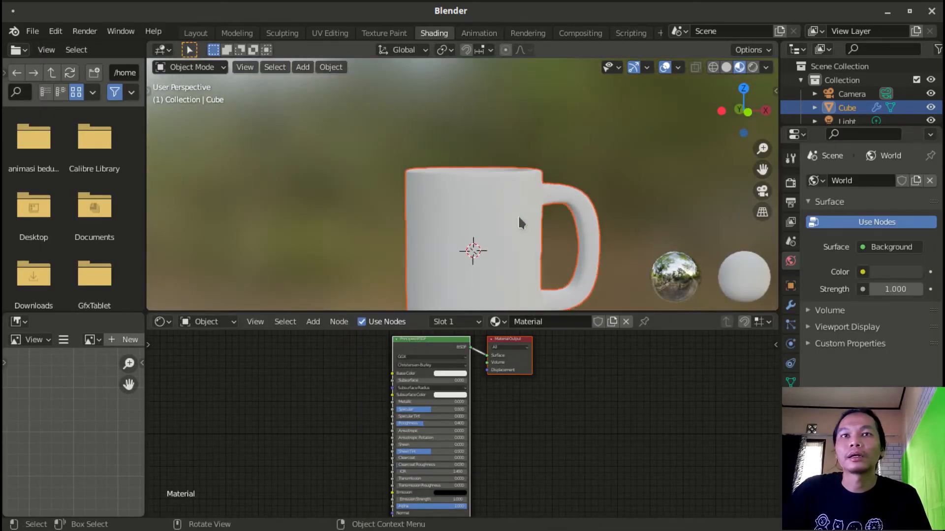
{"action": "scroll", "coordinate": [432, 414], "scroll_direction": "up", "scroll_amount": 5}
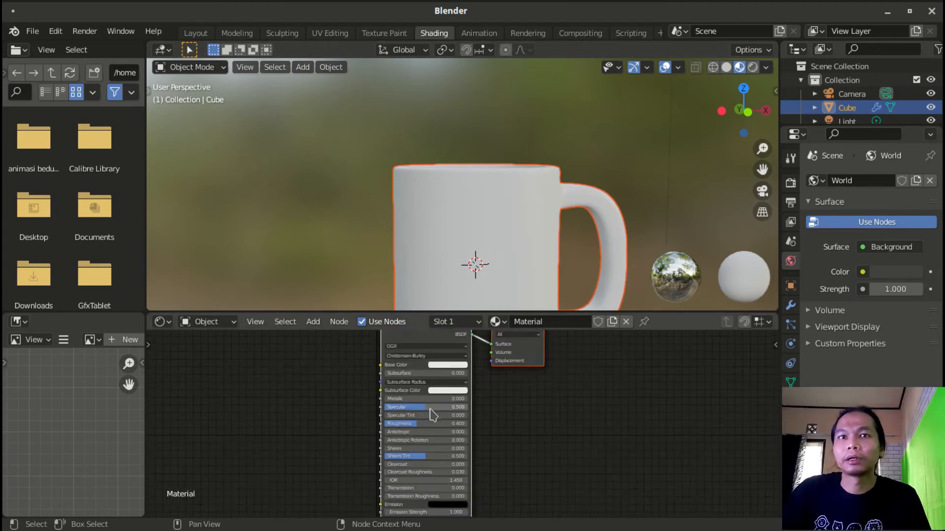
{"action": "middle_click_drag", "start_coordinate": [605, 459], "coordinate": [608, 469]}
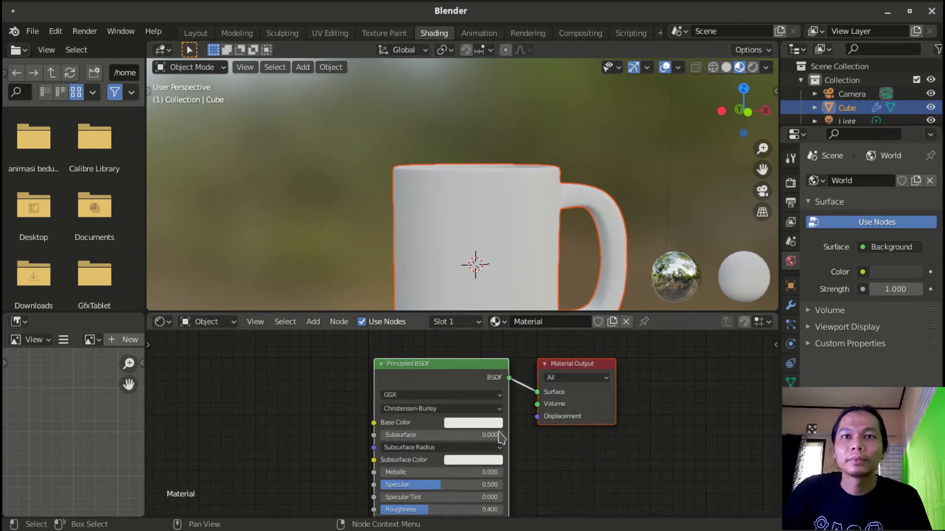
{"action": "left_click", "coordinate": [494, 424]}
{"action": "mouse_move", "coordinate": [482, 329]}
{"action": "left_mouse_down"}
{"action": "mouse_move", "coordinate": [455, 290]}
{"action": "mouse_move", "coordinate": [527, 292]}
{"action": "mouse_move", "coordinate": [516, 327]}
{"action": "mouse_move", "coordinate": [482, 330]}
{"action": "mouse_move", "coordinate": [484, 307]}
{"action": "left_mouse_up"}
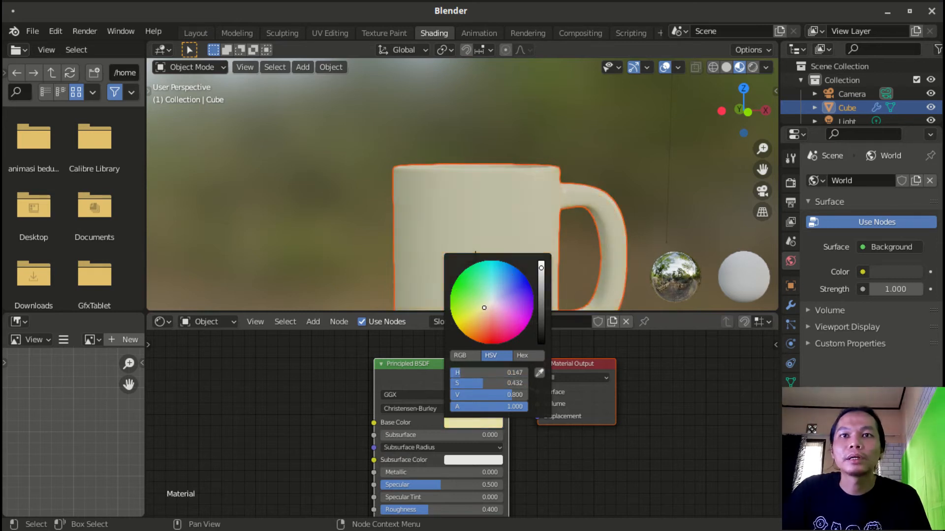
{"action": "left_click_drag", "start_coordinate": [502, 392], "coordinate": [529, 395]}
{"action": "left_click", "coordinate": [471, 388]}
{"action": "type", "text": "0"}
{"action": "key", "text": "Return"}
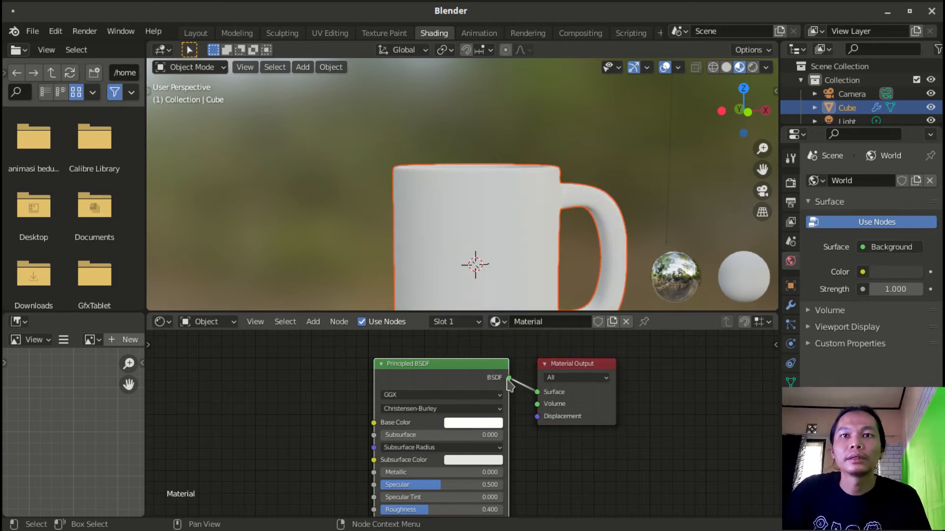
{"action": "left_click", "coordinate": [484, 424]}
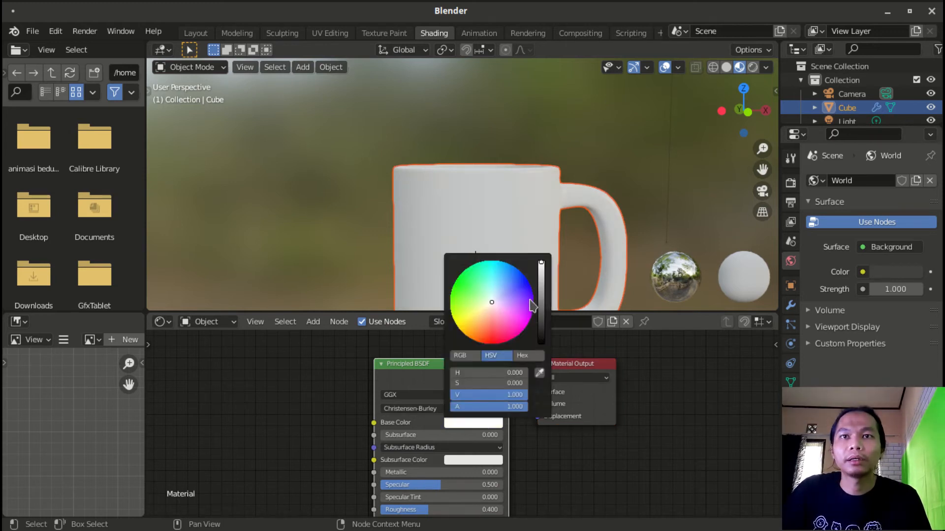
{"action": "middle_click_drag", "start_coordinate": [699, 423], "coordinate": [736, 407]}
{"action": "scroll", "coordinate": [522, 156], "scroll_direction": "down", "scroll_amount": 2}
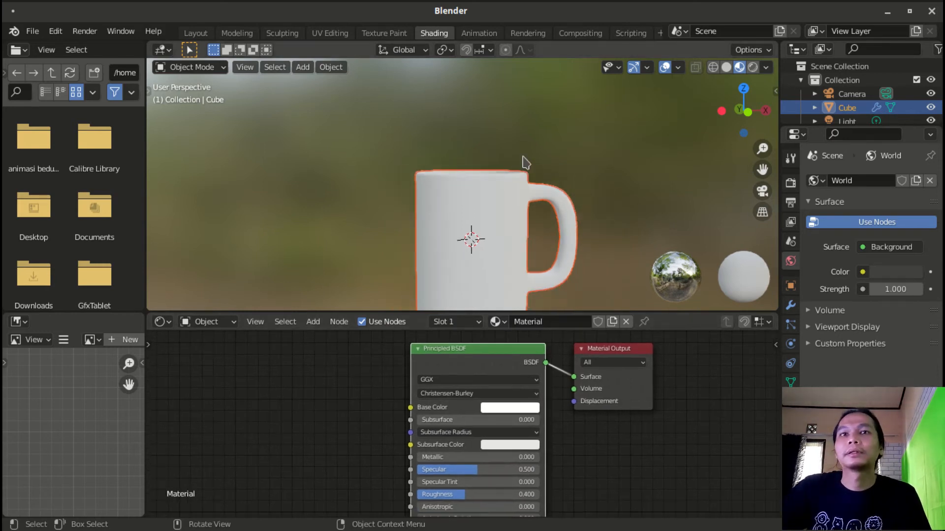
{"action": "scroll", "coordinate": [526, 162], "scroll_direction": "down", "scroll_amount": 1}
{"action": "middle_click_drag", "start_coordinate": [545, 250], "coordinate": [492, 221]}
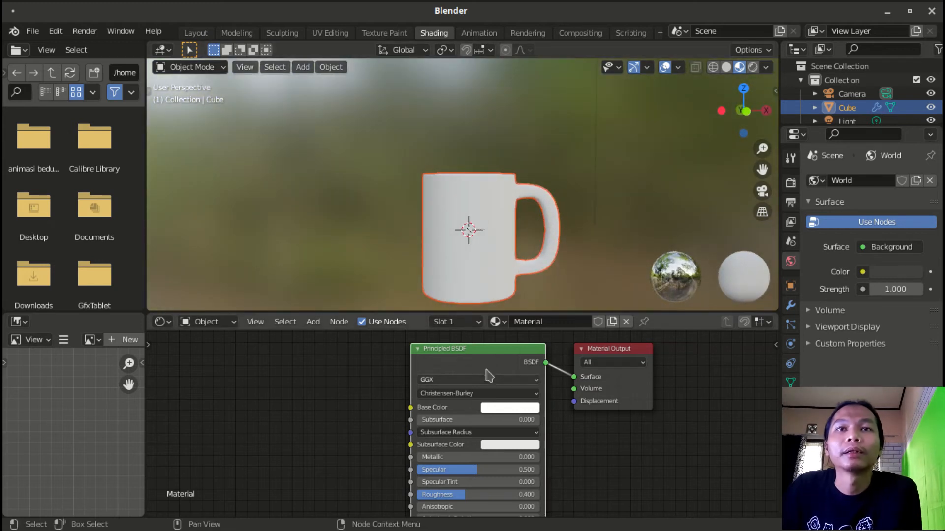
- Search the add-ons in Preferences for "node", check that Node Wrangler is enabled, and close the Preferences
{"action": "left_click", "coordinate": [56, 31]}
{"action": "left_click", "coordinate": [106, 229]}
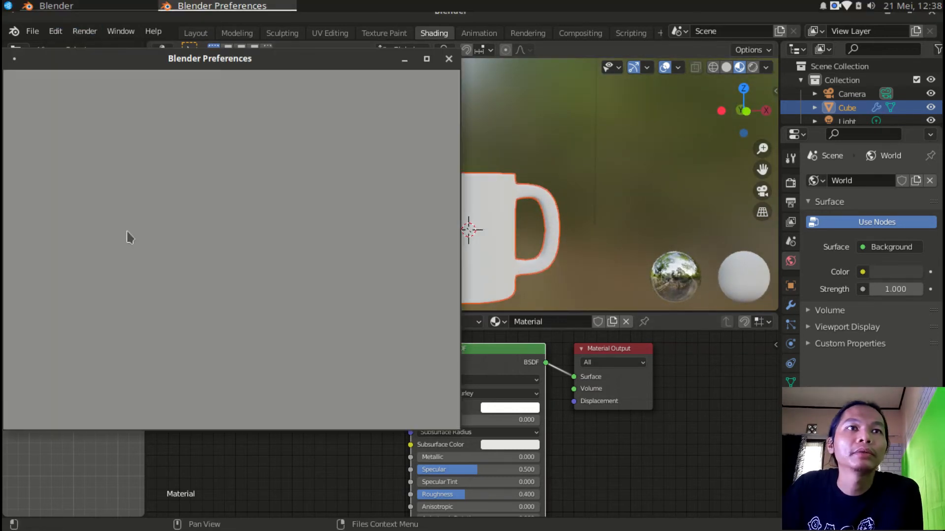
{"action": "left_click", "coordinate": [380, 99]}
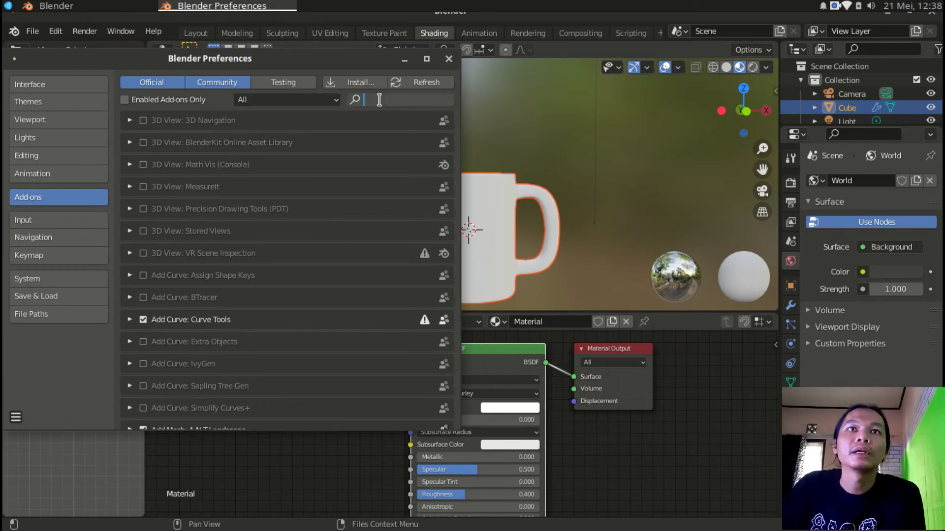
{"action": "type", "text": "node"}
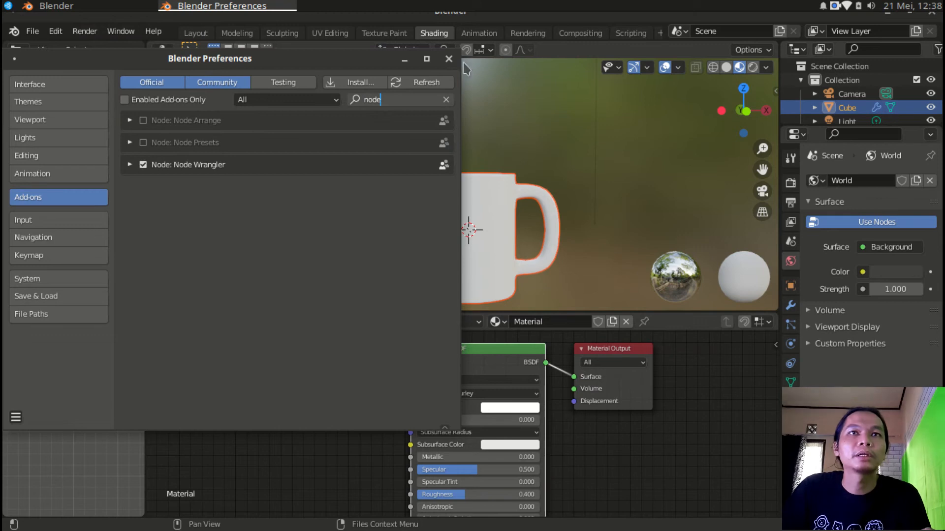
{"action": "left_click", "coordinate": [449, 58]}
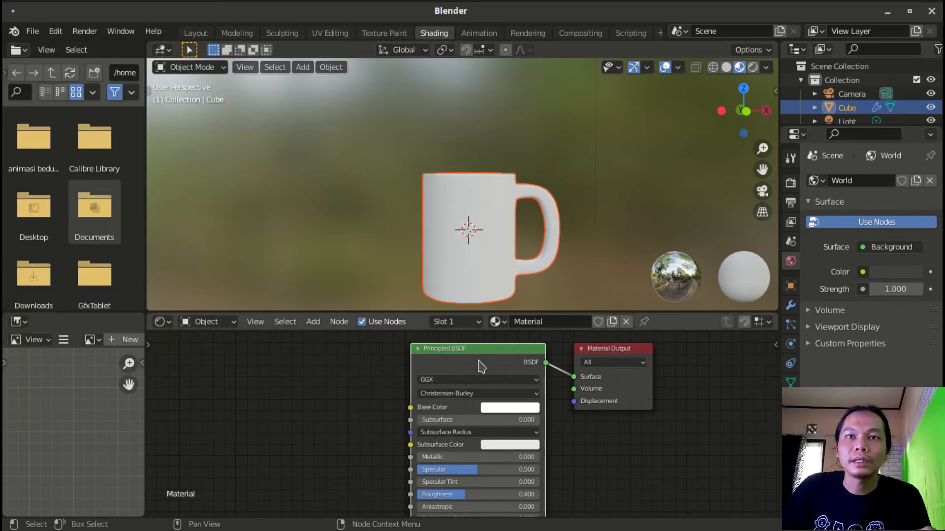
- Add Node Wrangler's texture setup to the Principled BSDF and spread the Texture Coordinate, Mapping and Image Texture nodes apart
{"action": "left_click_drag", "start_coordinate": [474, 354], "coordinate": [484, 352]}
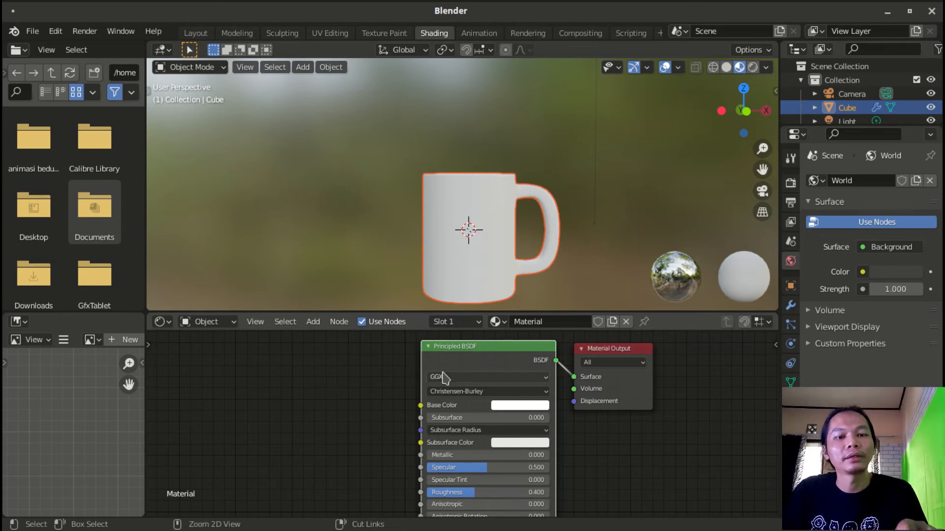
{"action": "key", "text": "ctrl+t"}
{"action": "middle_click_drag", "start_coordinate": [357, 374], "coordinate": [568, 321]}
{"action": "left_click_drag", "start_coordinate": [277, 393], "coordinate": [242, 385]}
{"action": "left_click_drag", "start_coordinate": [394, 381], "coordinate": [312, 372]}
{"action": "left_click_drag", "start_coordinate": [536, 394], "coordinate": [447, 374]}
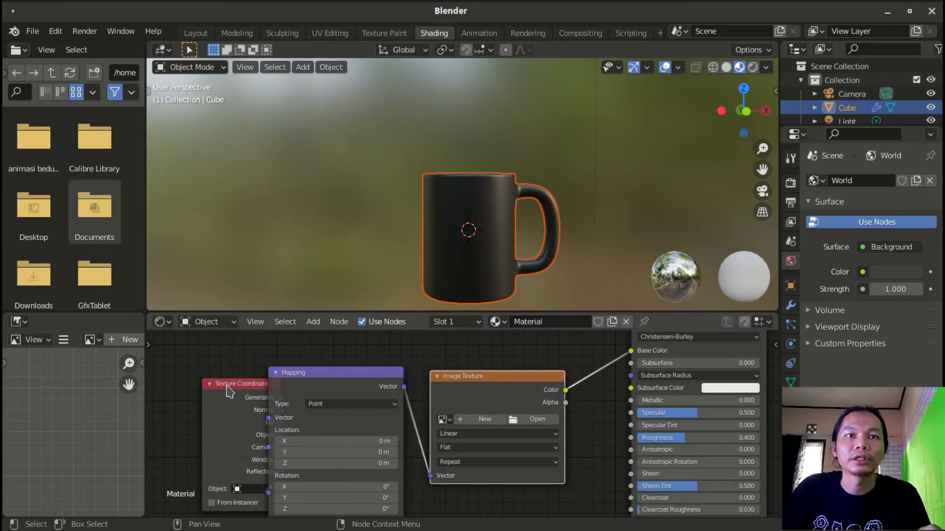
- Reposition the Texture Coordinate node clear of the Mapping node, leaving it expanded
{"action": "left_click", "coordinate": [231, 386]}
{"action": "key", "text": "h"}
{"action": "left_click_drag", "start_coordinate": [206, 382], "coordinate": [166, 382]}
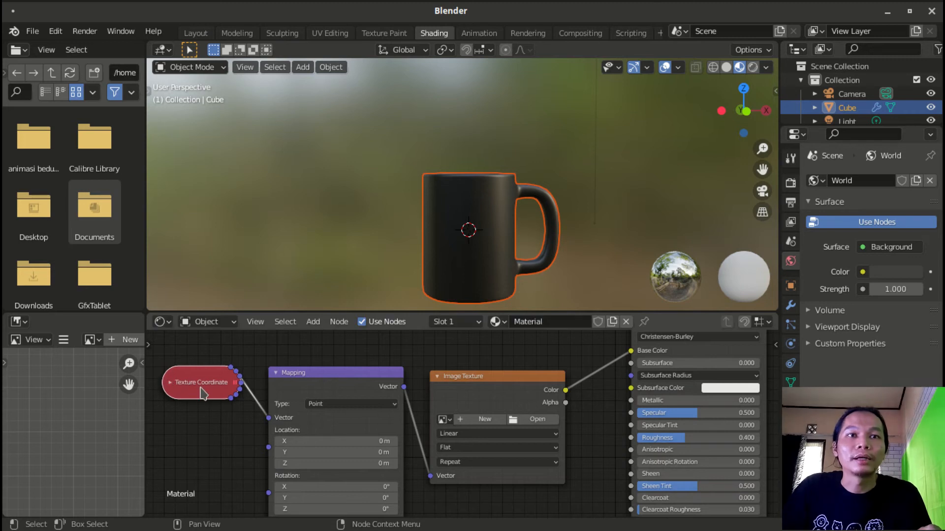
{"action": "key", "text": "h"}
- Load bibir.png from the SATERA volume's 3D/PROPS/Mug folder into the Image Texture node and examine it on the mug
{"action": "left_click", "coordinate": [534, 419]}
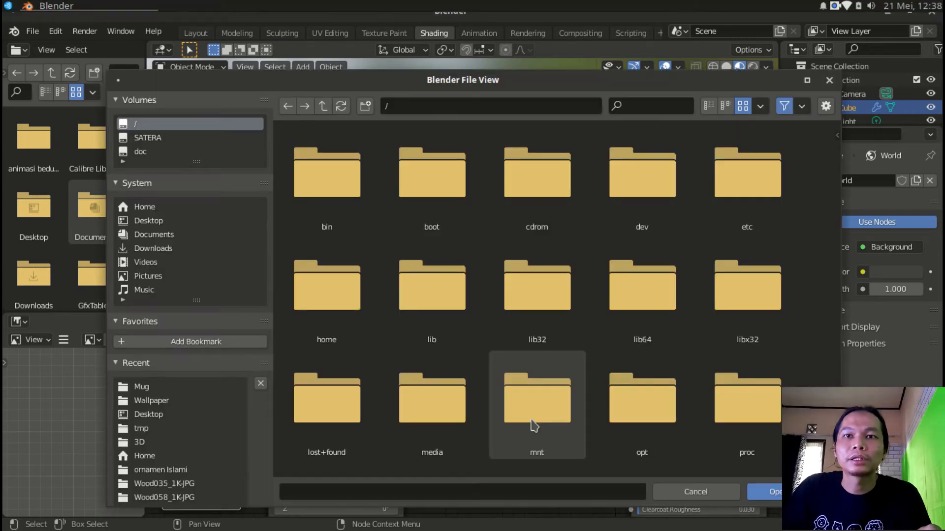
{"action": "left_click", "coordinate": [147, 138]}
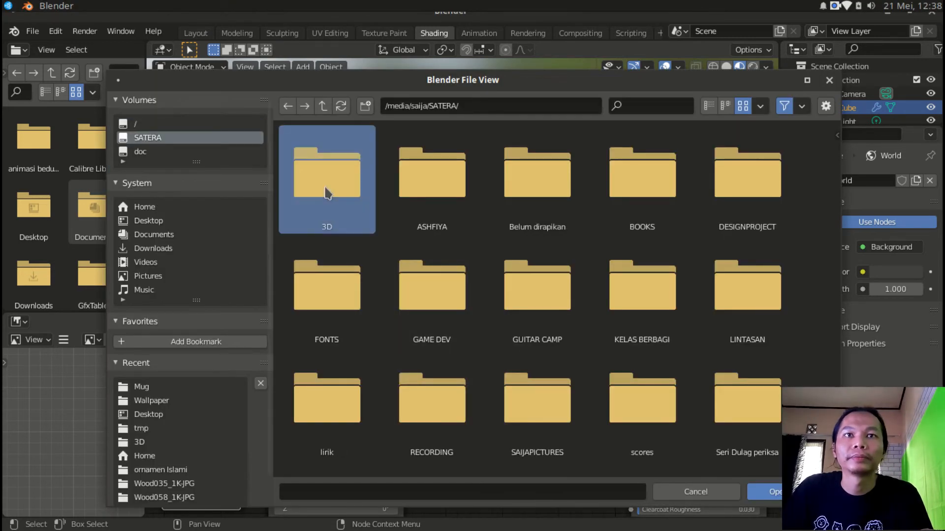
{"action": "left_click", "coordinate": [326, 175]}
{"action": "left_click", "coordinate": [322, 401]}
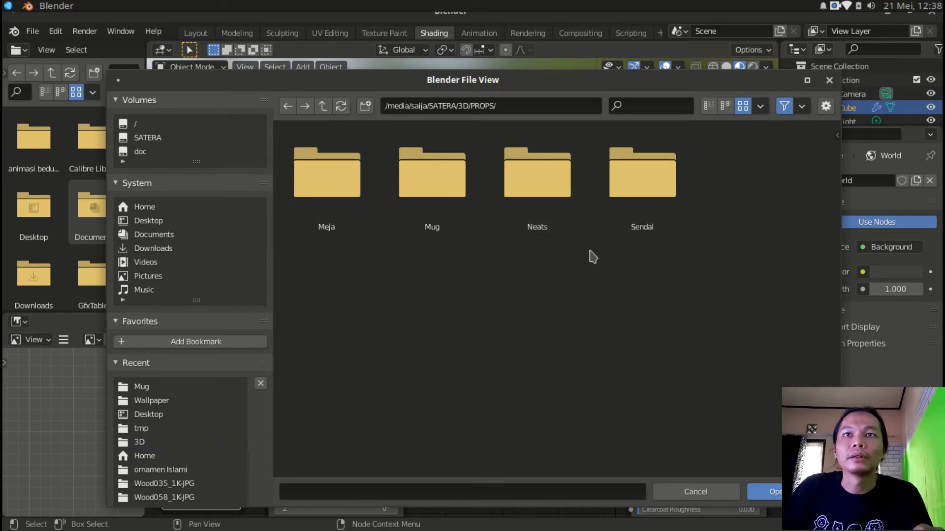
{"action": "left_click", "coordinate": [453, 191]}
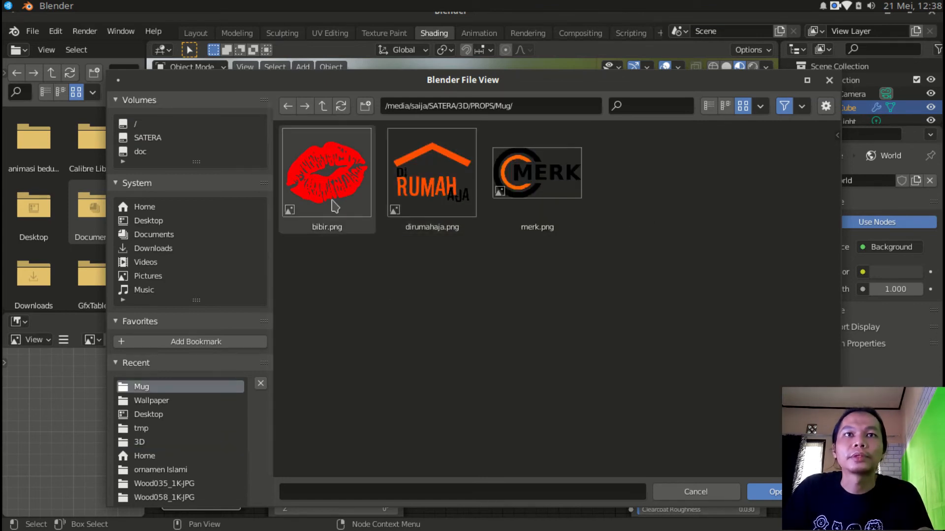
{"action": "double_click", "coordinate": [329, 173]}
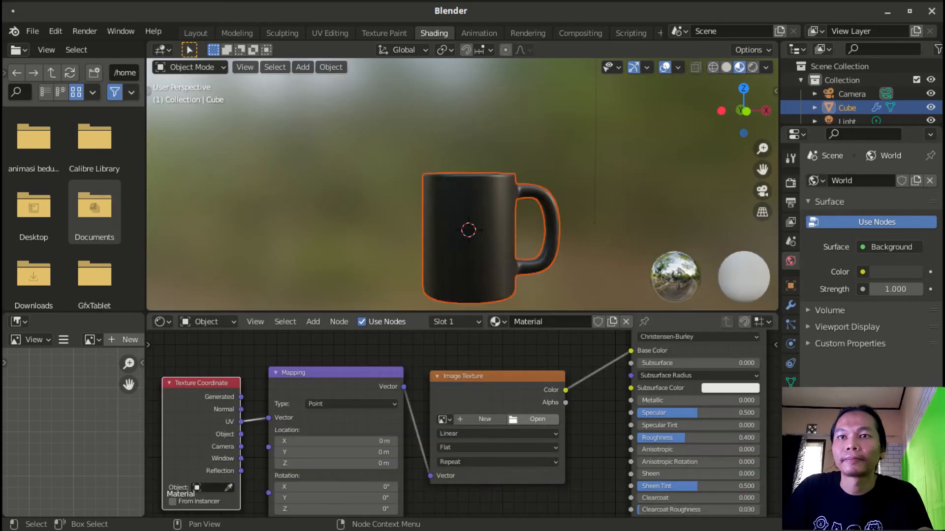
{"action": "middle_click_drag", "start_coordinate": [460, 257], "coordinate": [450, 285]}
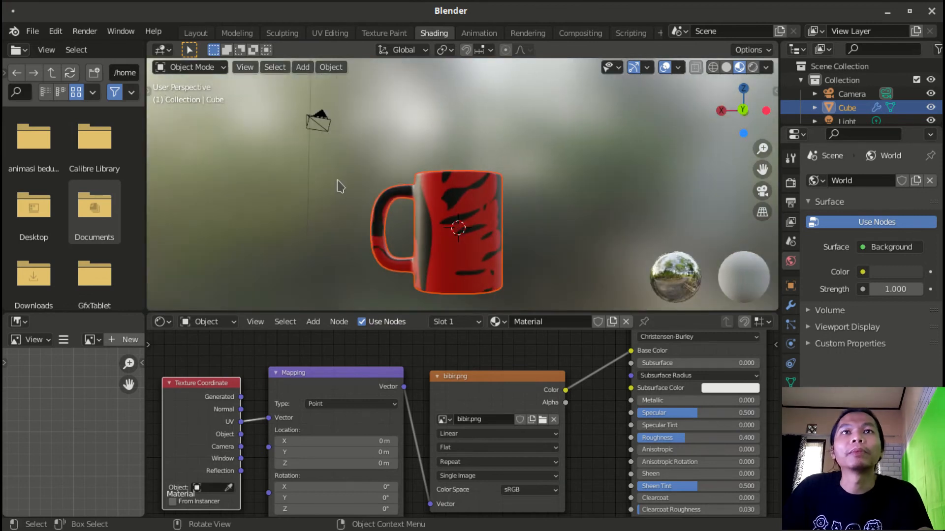
- Switch to the UV Editing workspace and show the mug in front view
{"action": "left_click", "coordinate": [328, 34]}
{"action": "scroll", "coordinate": [283, 260], "scroll_direction": "down", "scroll_amount": 7}
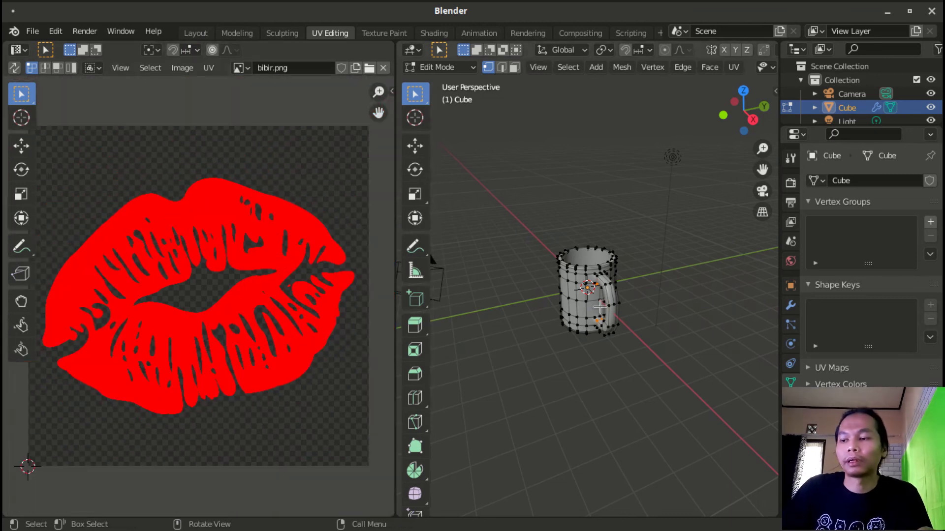
{"action": "key", "text": "KP_1"}
{"action": "scroll", "coordinate": [600, 307], "scroll_direction": "up", "scroll_amount": 5}
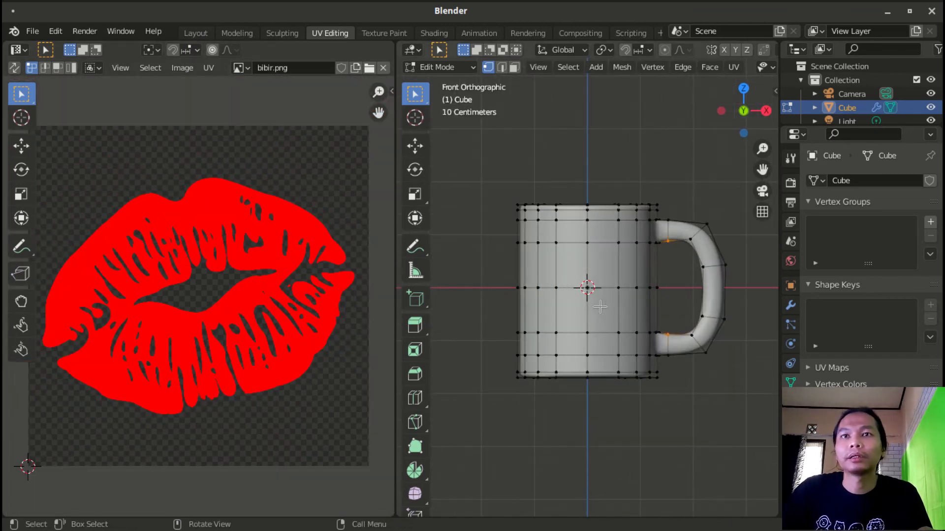
- In face select mode, select a block of faces four columns wide and three rows high on the mug's front wall
{"action": "left_click", "coordinate": [573, 267]}
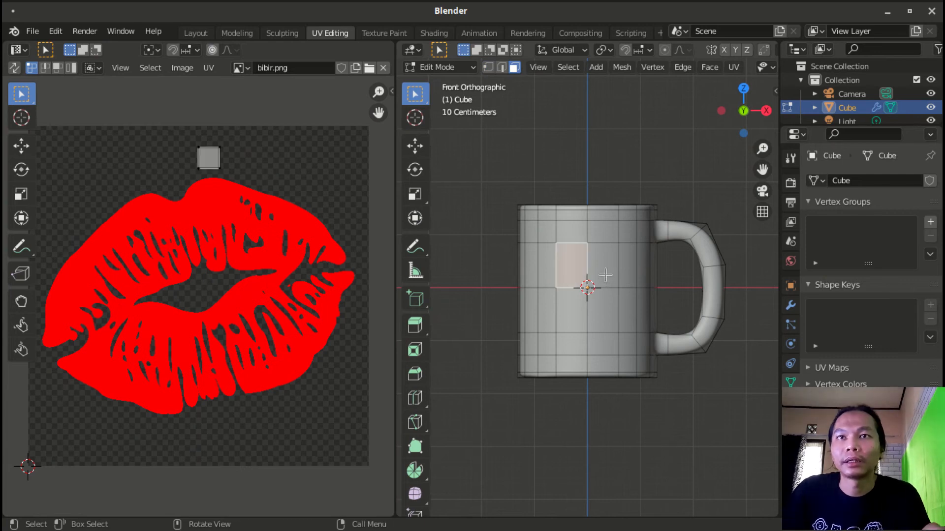
{"action": "left_click", "coordinate": [602, 266], "text": "shift"}
{"action": "left_click", "coordinate": [562, 319], "text": "shift"}
{"action": "left_click", "coordinate": [602, 311], "text": "shift"}
{"action": "left_click", "coordinate": [626, 315], "text": "shift"}
{"action": "left_click", "coordinate": [604, 265], "text": "shift"}
{"action": "left_click", "coordinate": [553, 261], "text": "shift"}
{"action": "left_click", "coordinate": [547, 310], "text": "shift"}
{"action": "left_click", "coordinate": [601, 258], "text": "shift"}
{"action": "left_click", "coordinate": [622, 284], "text": "shift"}
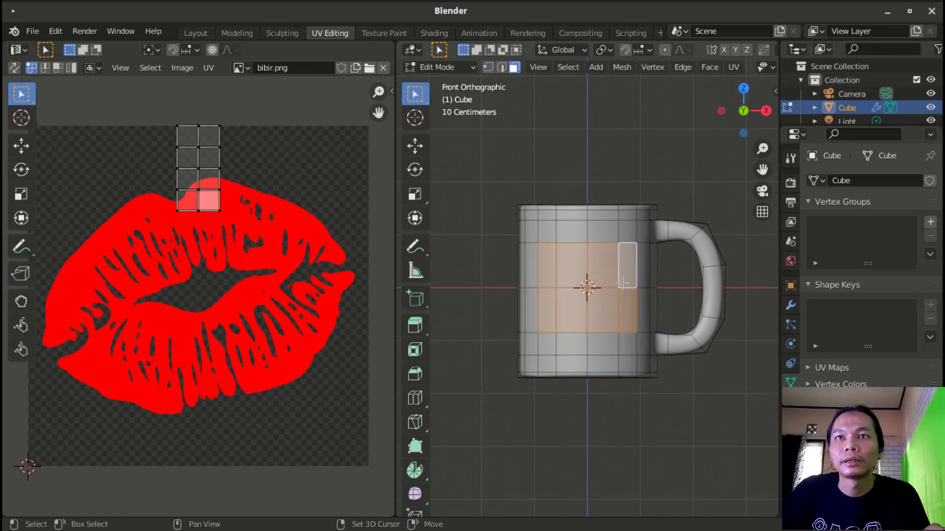
{"action": "left_click", "coordinate": [626, 344], "text": "shift"}
{"action": "left_click", "coordinate": [602, 345], "text": "shift"}
{"action": "left_click", "coordinate": [572, 345], "text": "shift"}
{"action": "left_click", "coordinate": [545, 344], "text": "shift"}
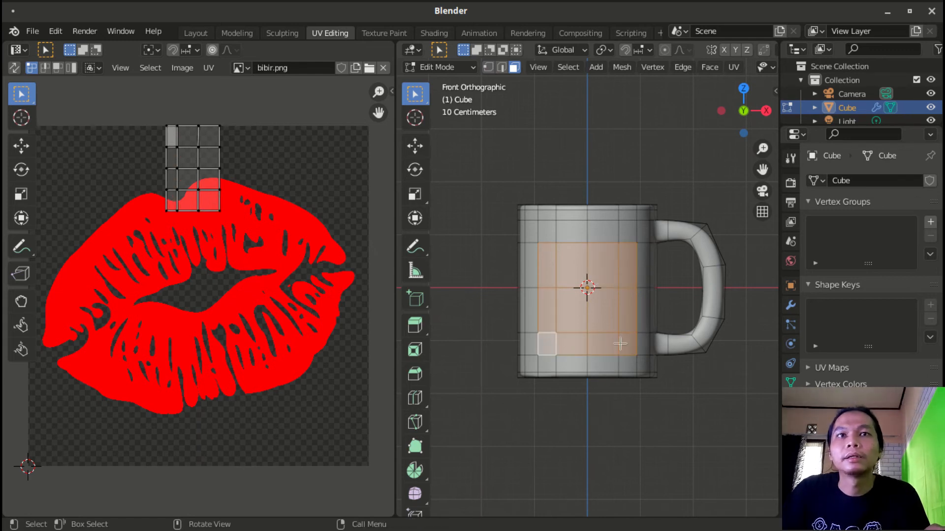
- Select all the displayed UVs and move them down over the upper lip of the bibir.png image
{"action": "key", "text": "a"}
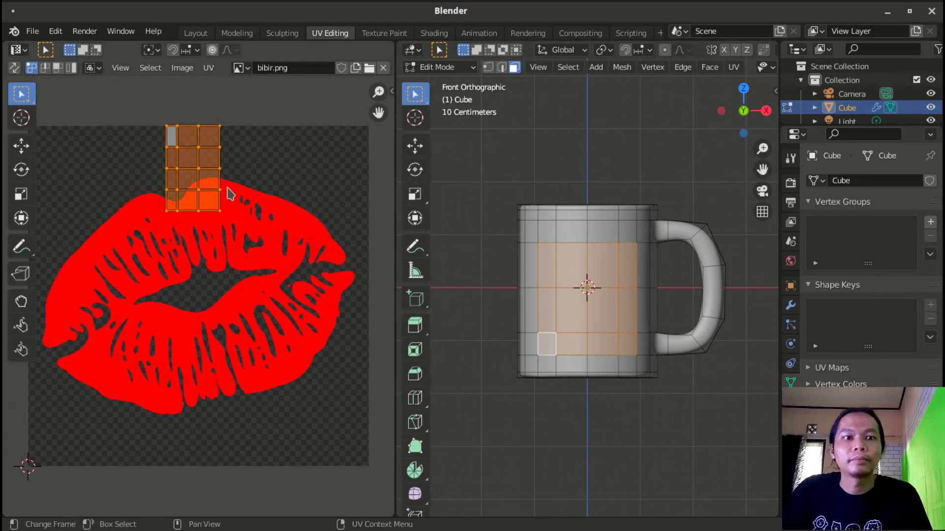
{"action": "key", "text": "g"}
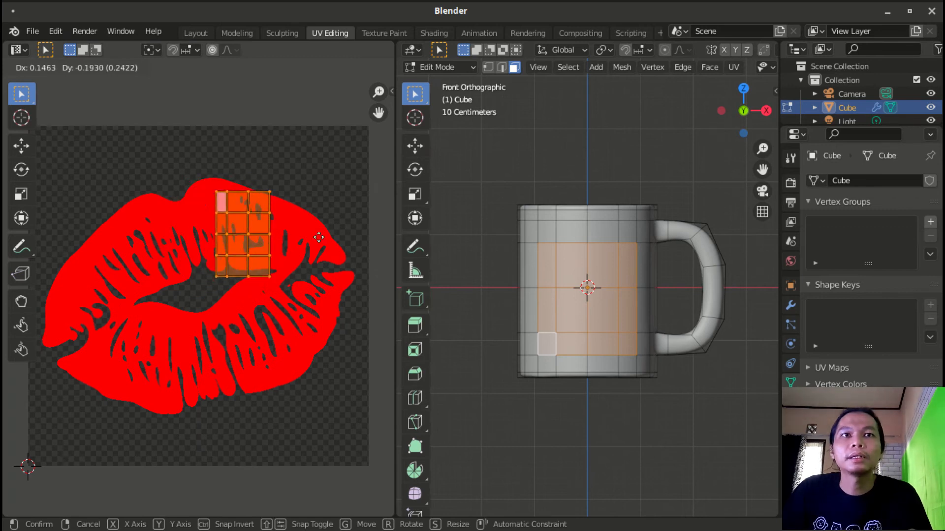
{"action": "left_click", "coordinate": [220, 272]}
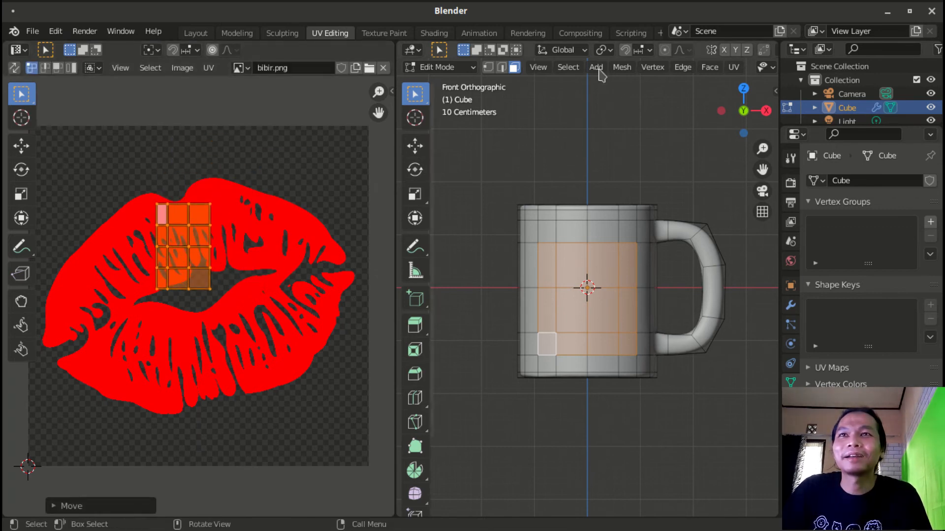
- In Material Preview shading, enlarge the selected UVs about four times and rotate them a quarter turn over the lips image
{"action": "scroll", "coordinate": [446, 65], "scroll_direction": "down", "scroll_amount": 5}
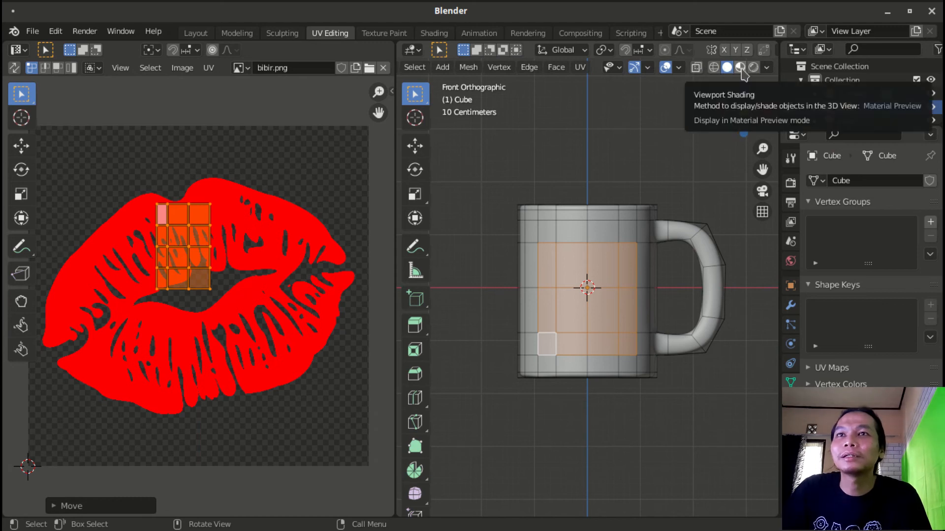
{"action": "left_click", "coordinate": [740, 67]}
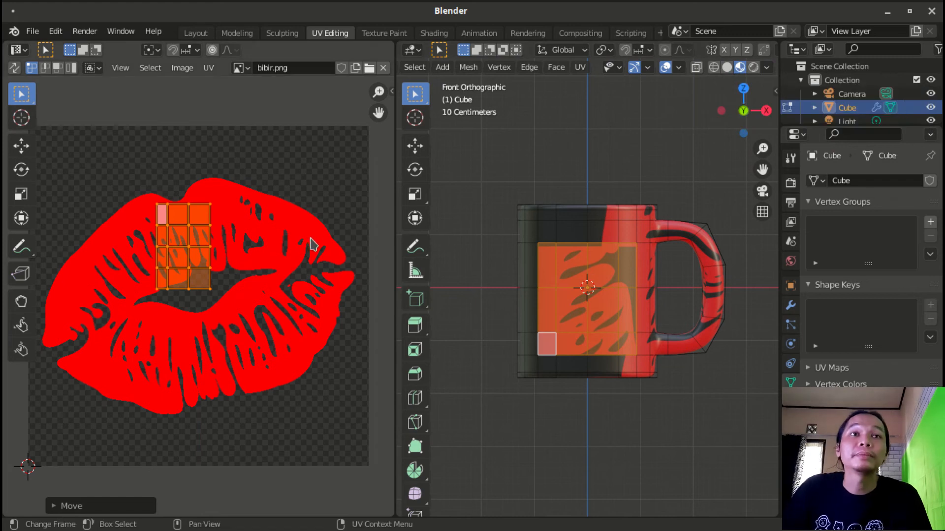
{"action": "key", "text": "s"}
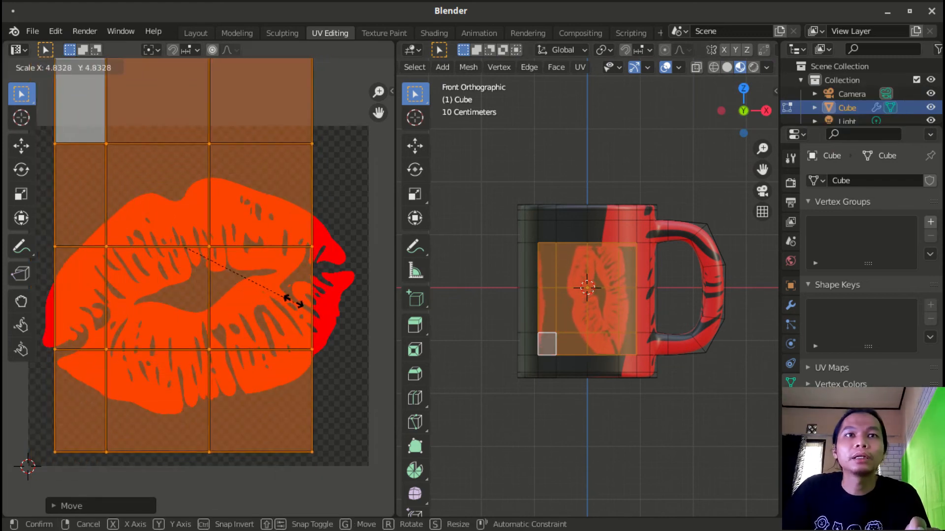
{"action": "left_click", "coordinate": [284, 288]}
{"action": "key", "text": "r"}
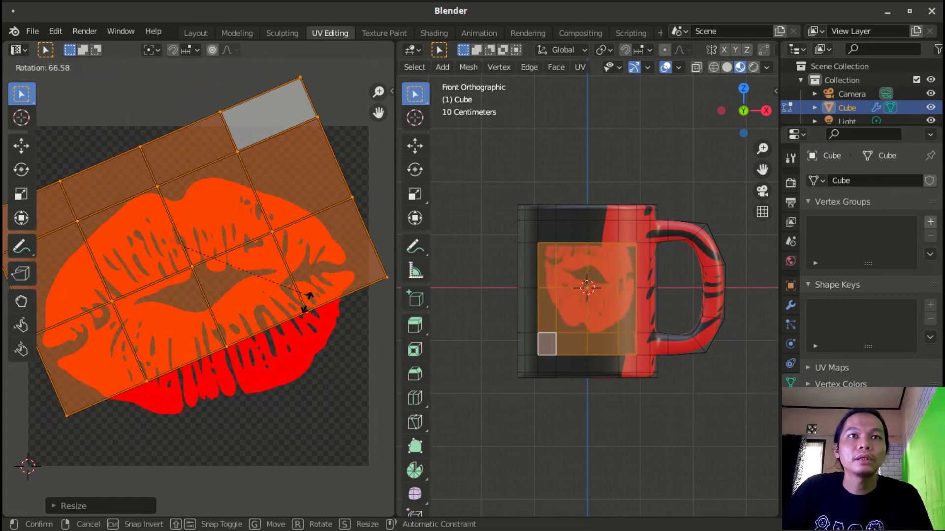
{"action": "left_click", "coordinate": [292, 348]}
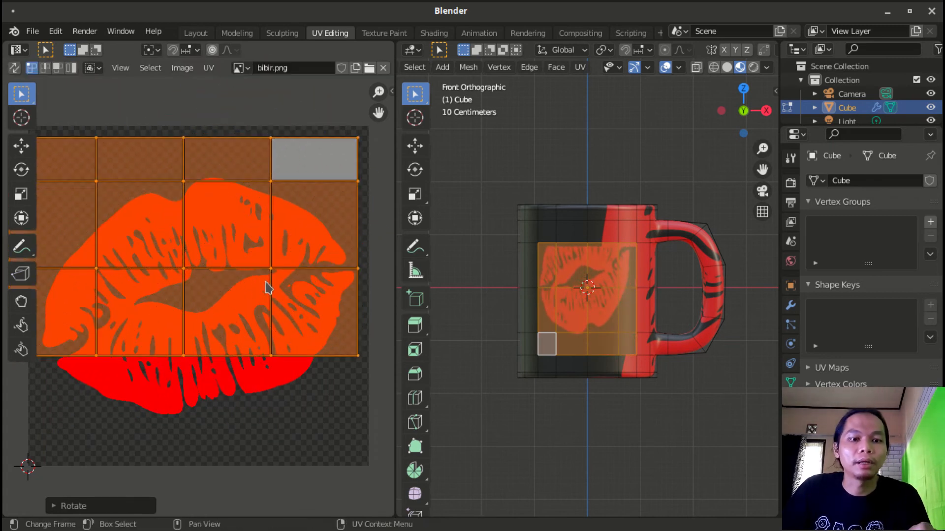
- Move the UV grid down over the lips and rescale it to slightly wider than the lips
{"action": "key", "text": "g"}
{"action": "left_click", "coordinate": [285, 331]}
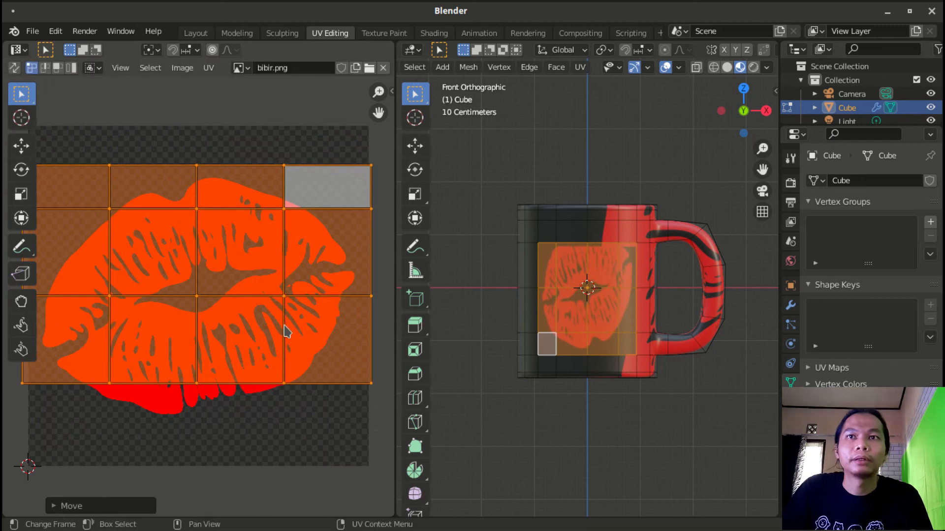
{"action": "key", "text": "s"}
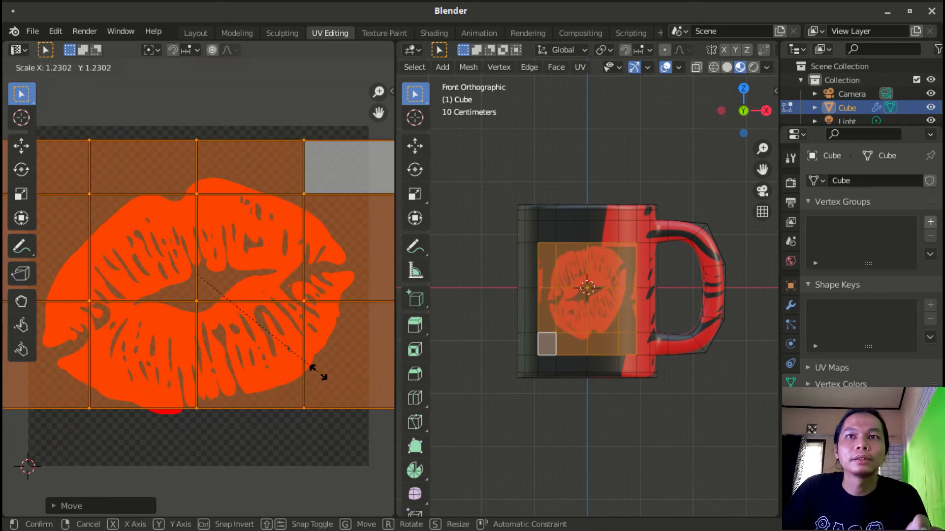
{"action": "left_click", "coordinate": [304, 354]}
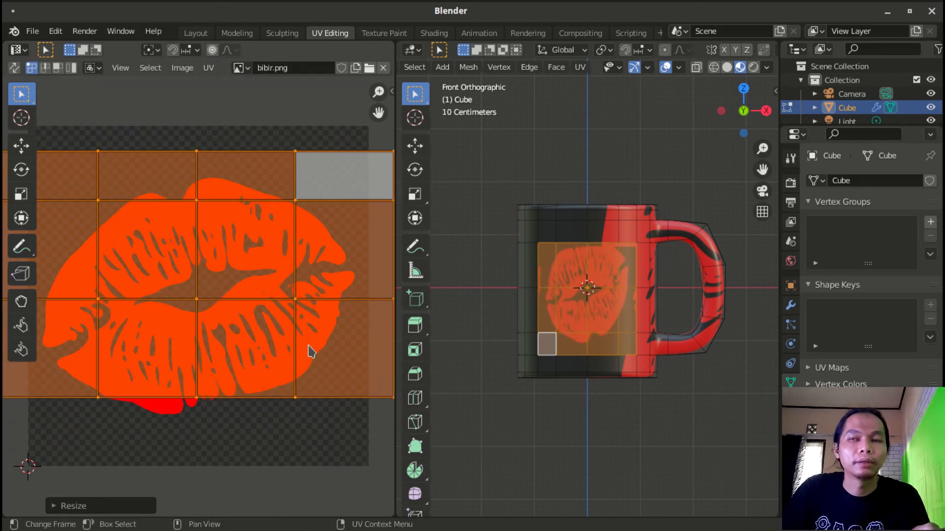
{"action": "scroll", "coordinate": [278, 343], "scroll_direction": "down", "scroll_amount": 2}
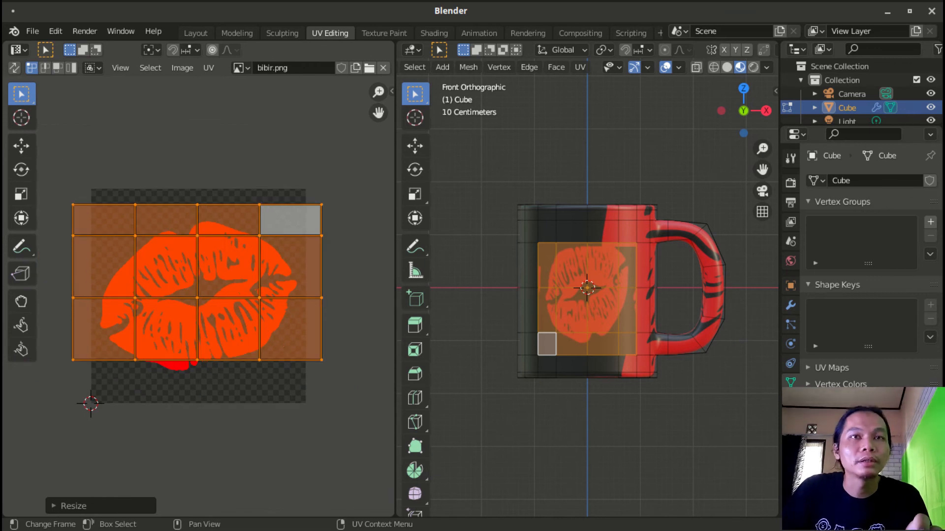
{"action": "key", "text": "s"}
{"action": "left_click", "coordinate": [315, 351]}
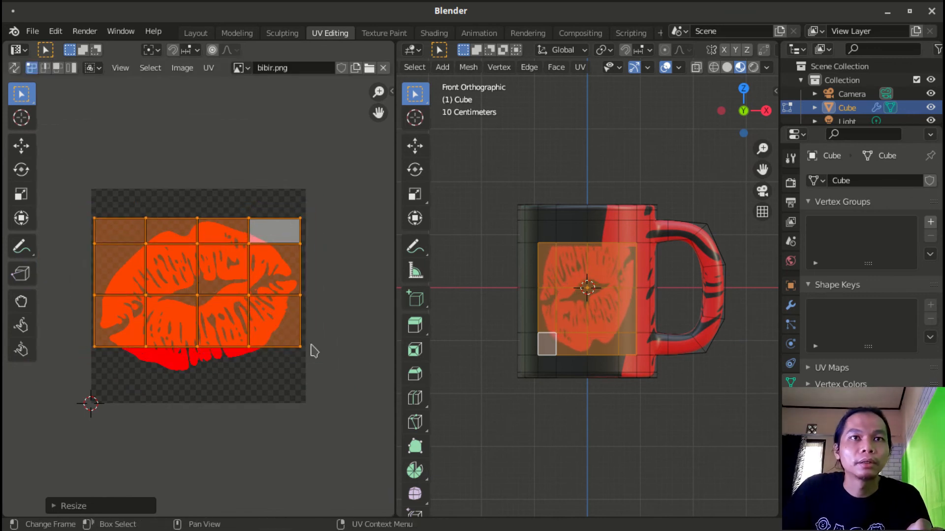
- Stretch the UV grid about 1.3 times along Y and shift it down to enclose the whole lips
{"action": "key", "text": "s"}
{"action": "key", "text": "y"}
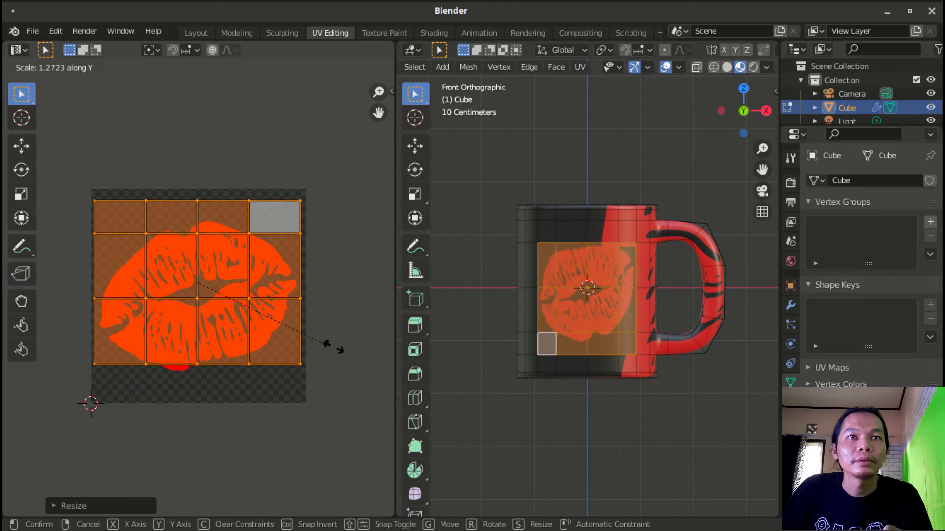
{"action": "left_click", "coordinate": [338, 347]}
{"action": "key", "text": "g"}
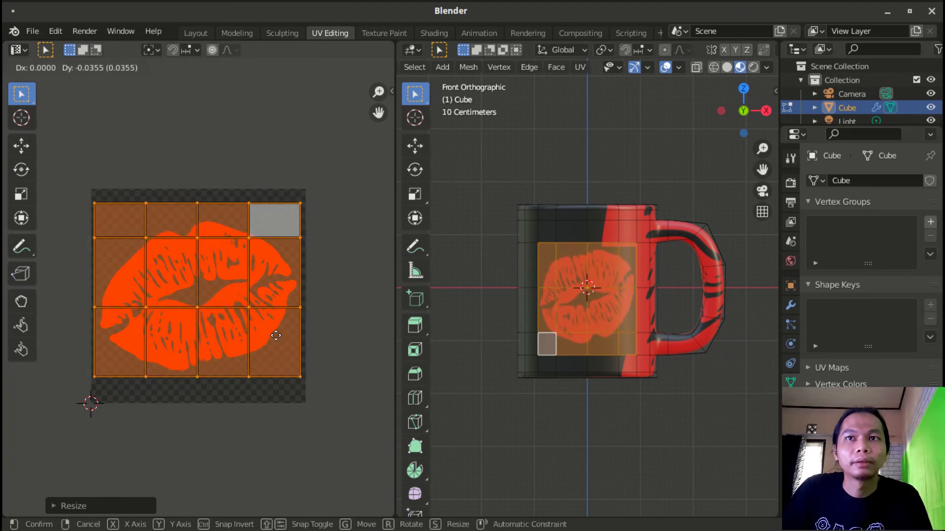
{"action": "left_click", "coordinate": [275, 335]}
- Widen the UV grid slightly along X and reposition it so it spans the full width of the image
{"action": "key", "text": "s"}
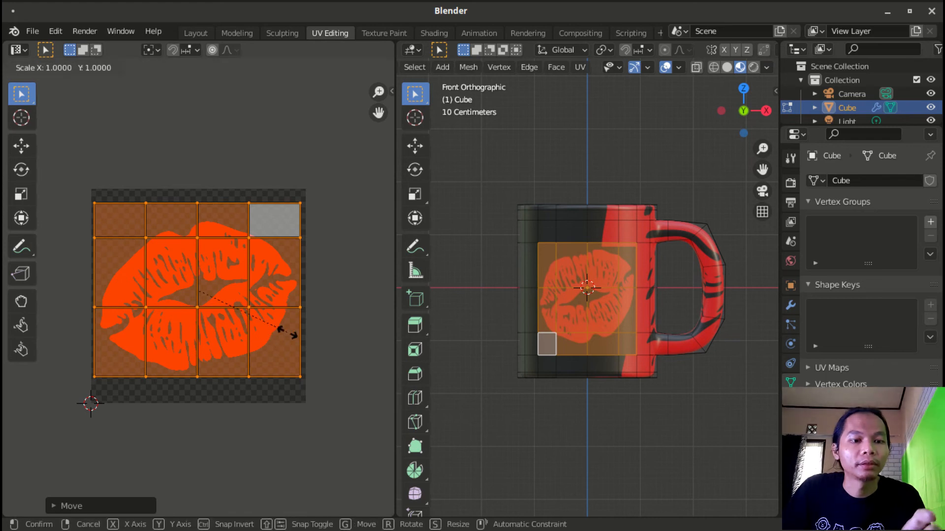
{"action": "key", "text": "x"}
{"action": "left_click", "coordinate": [289, 333]}
{"action": "key", "text": "g"}
{"action": "left_click", "coordinate": [295, 339]}
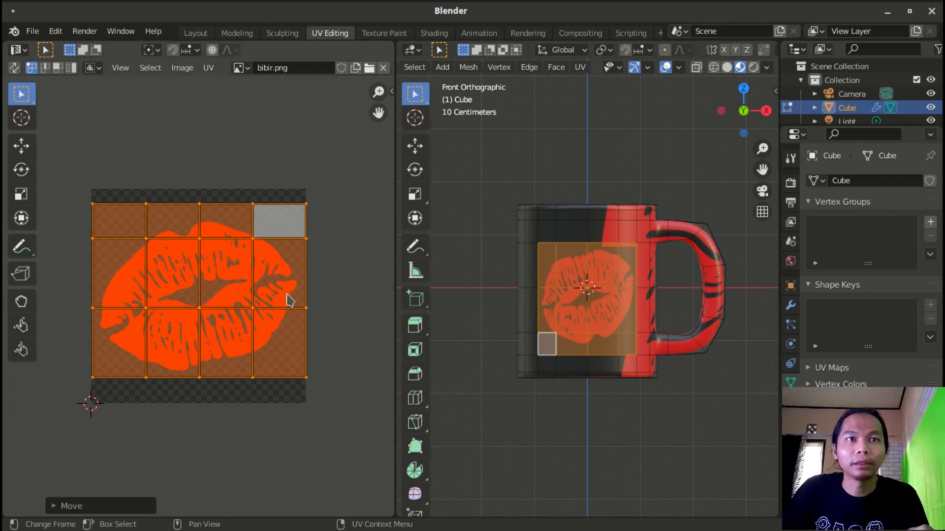
- Rotate the selected UVs 180° and shift them slightly down to center the lips on the mug's front wall
{"action": "key", "text": "r"}
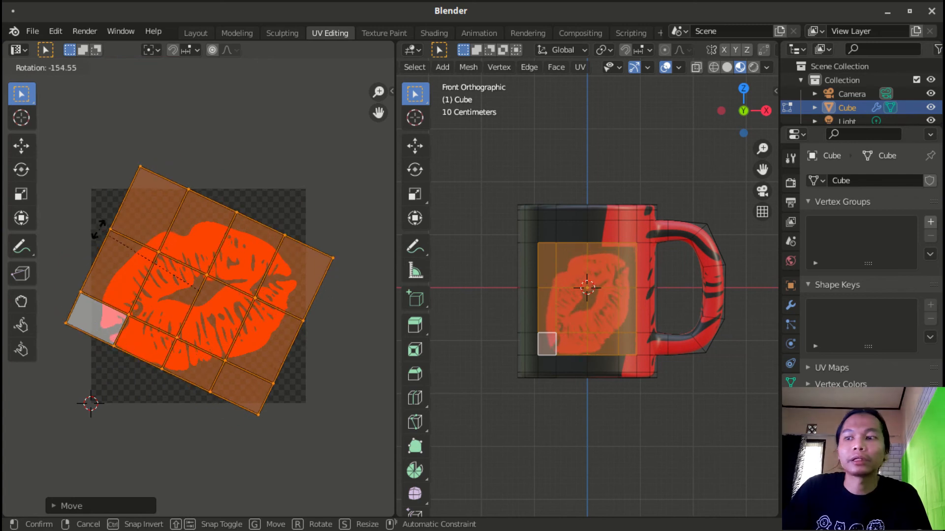
{"action": "type", "text": "180"}
{"action": "key", "text": "Return"}
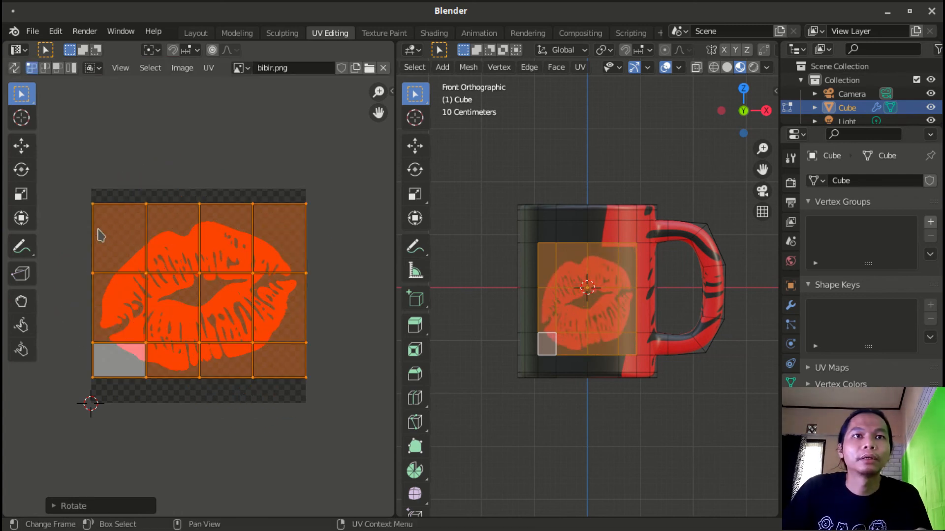
{"action": "middle_click_drag", "start_coordinate": [551, 265], "coordinate": [663, 262]}
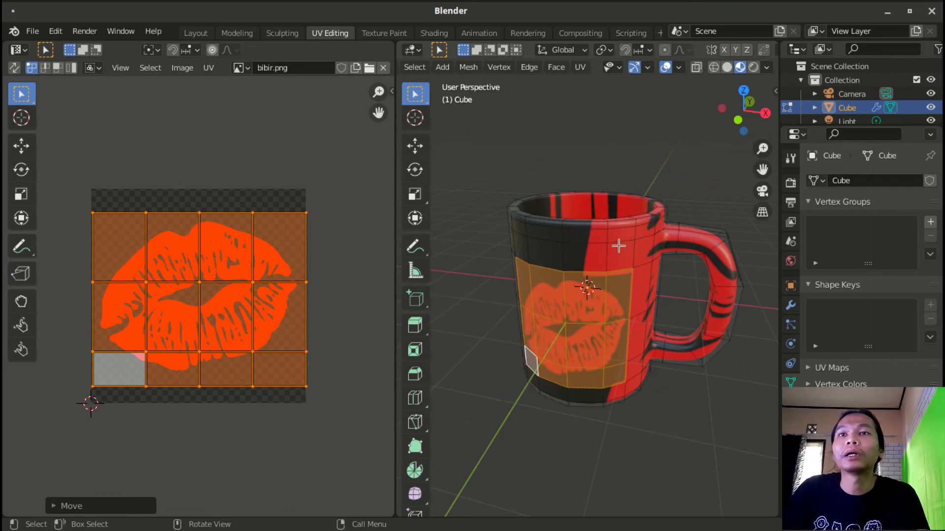
- In the Shading workspace, move the texture nodes away from the Principled BSDF to make room for another node
{"action": "left_click", "coordinate": [434, 33]}
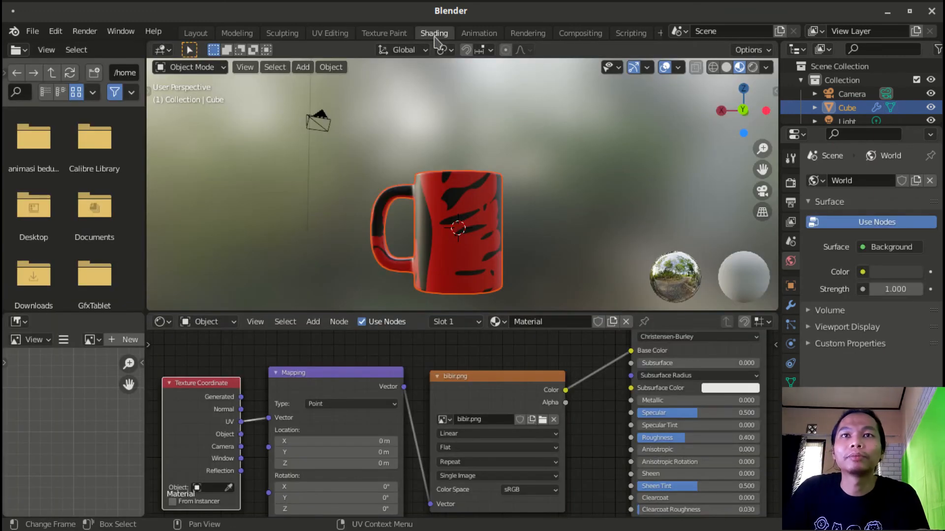
{"action": "scroll", "coordinate": [508, 367], "scroll_direction": "up", "scroll_amount": 1}
{"action": "middle_click_drag", "start_coordinate": [508, 366], "coordinate": [416, 363]}
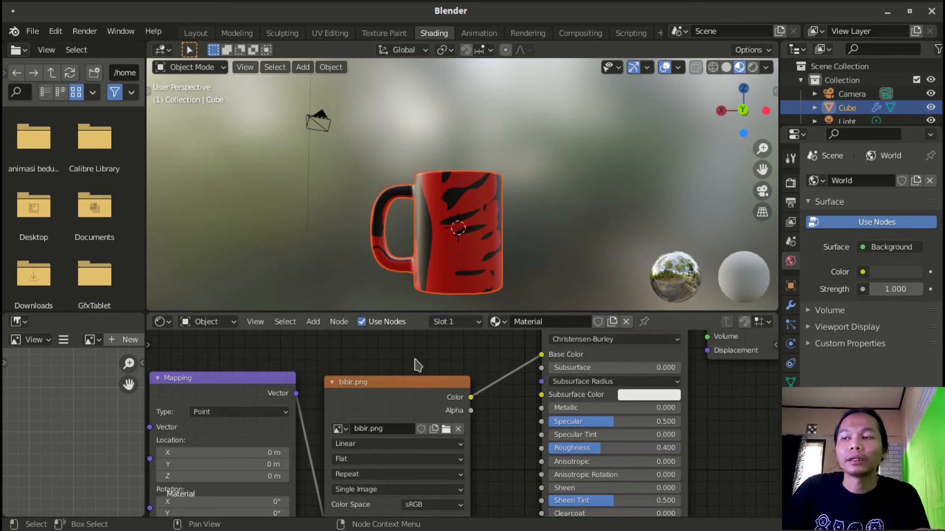
{"action": "scroll", "coordinate": [417, 365], "scroll_direction": "down", "scroll_amount": 3}
{"action": "left_click_drag", "start_coordinate": [279, 433], "coordinate": [268, 408]}
{"action": "left_click_drag", "start_coordinate": [167, 344], "coordinate": [417, 507]}
{"action": "left_click_drag", "start_coordinate": [432, 412], "coordinate": [354, 411]}
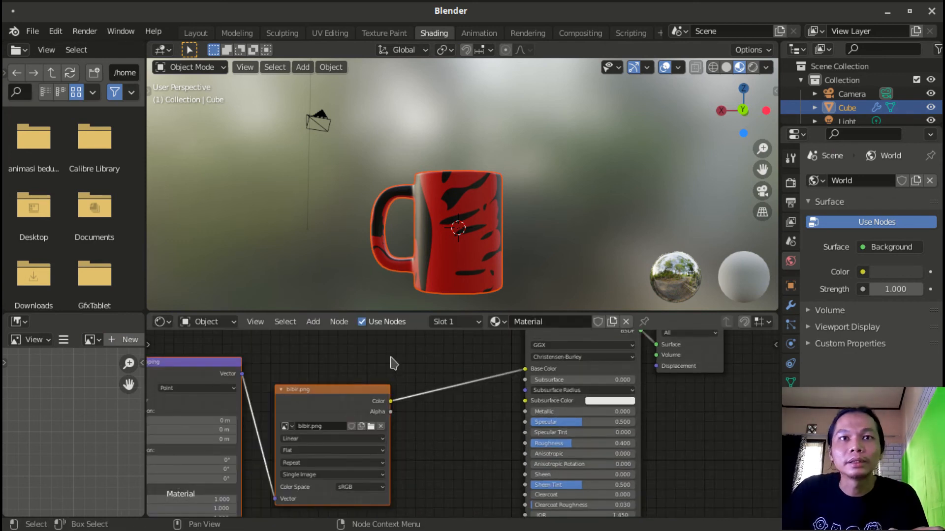
- Add a MixRGB node on the link between the bibir.png texture's Color output and the Principled BSDF's Base Color
{"action": "left_click", "coordinate": [310, 326]}
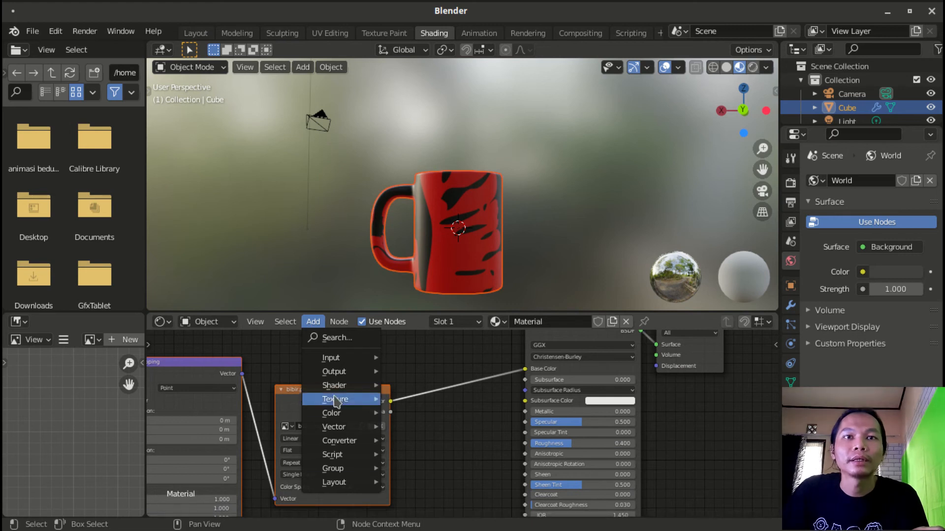
{"action": "mouse_move", "coordinate": [346, 416]}
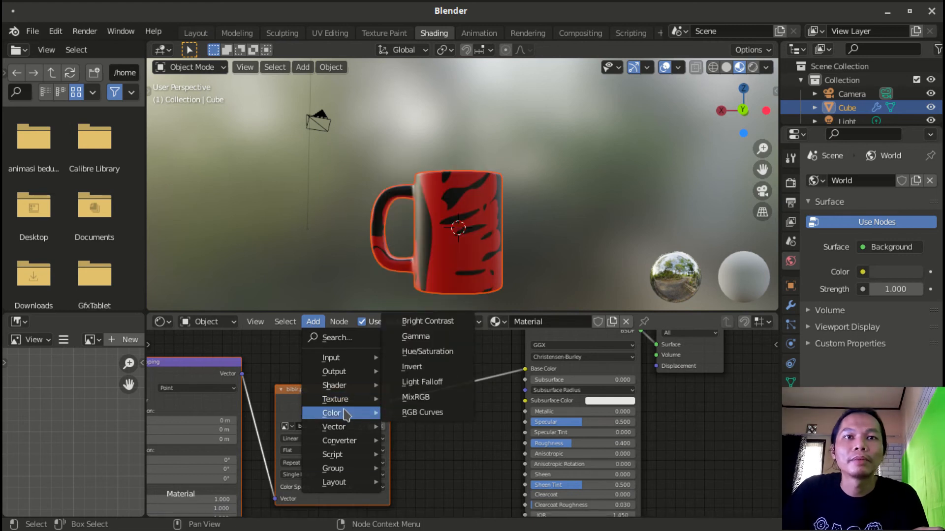
{"action": "left_click", "coordinate": [423, 397]}
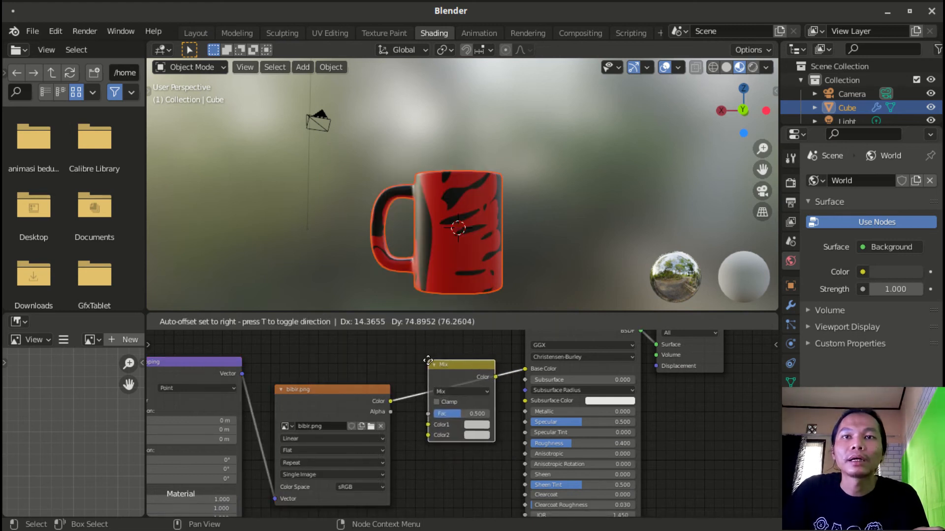
{"action": "left_click", "coordinate": [432, 358]}
- Arrange the bibir.png and Mix nodes with space between them and examine the blended lips on the mug's front
{"action": "middle_click_drag", "start_coordinate": [511, 346], "coordinate": [498, 377]}
{"action": "left_click_drag", "start_coordinate": [331, 433], "coordinate": [324, 396]}
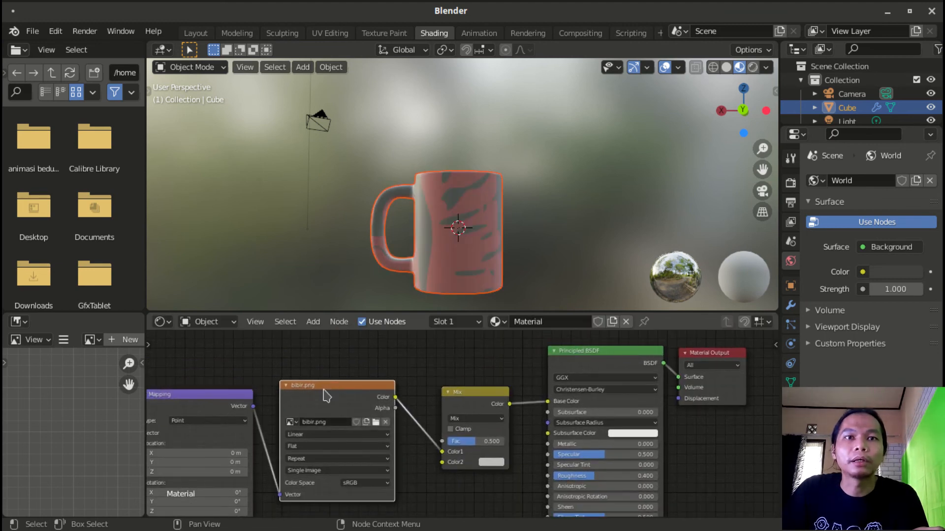
{"action": "left_click_drag", "start_coordinate": [479, 399], "coordinate": [473, 384]}
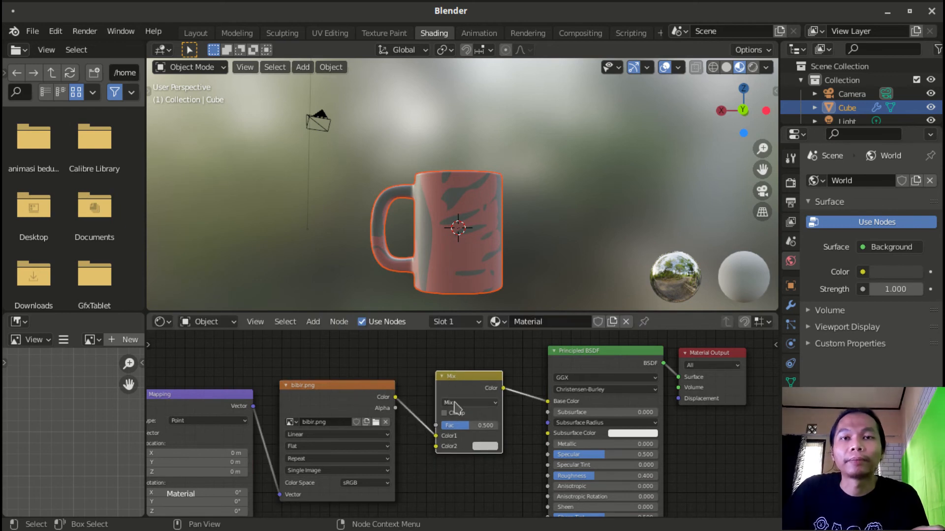
{"action": "middle_click_drag", "start_coordinate": [435, 309], "coordinate": [522, 241]}
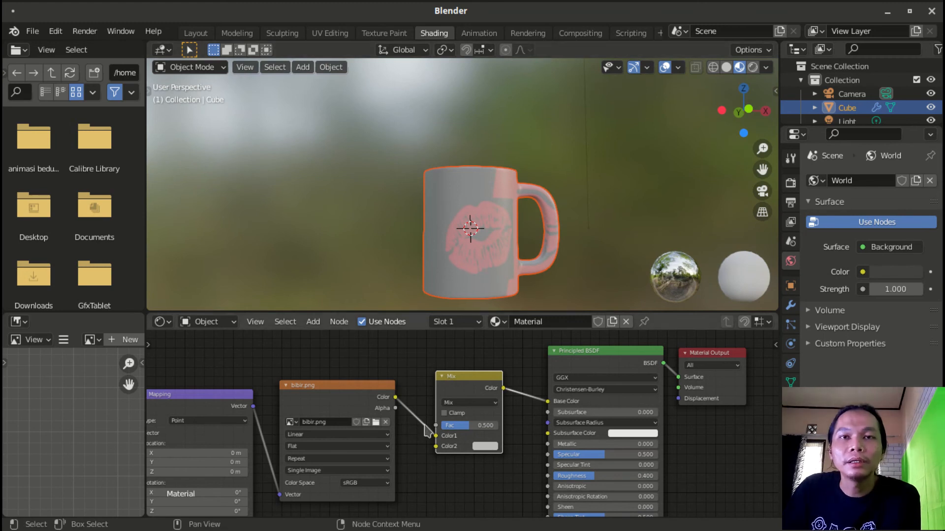
{"action": "mouse_move", "coordinate": [365, 391]}
{"action": "left_mouse_down"}
{"action": "mouse_move", "coordinate": [336, 388]}
{"action": "mouse_move", "coordinate": [346, 390]}
{"action": "left_mouse_up"}
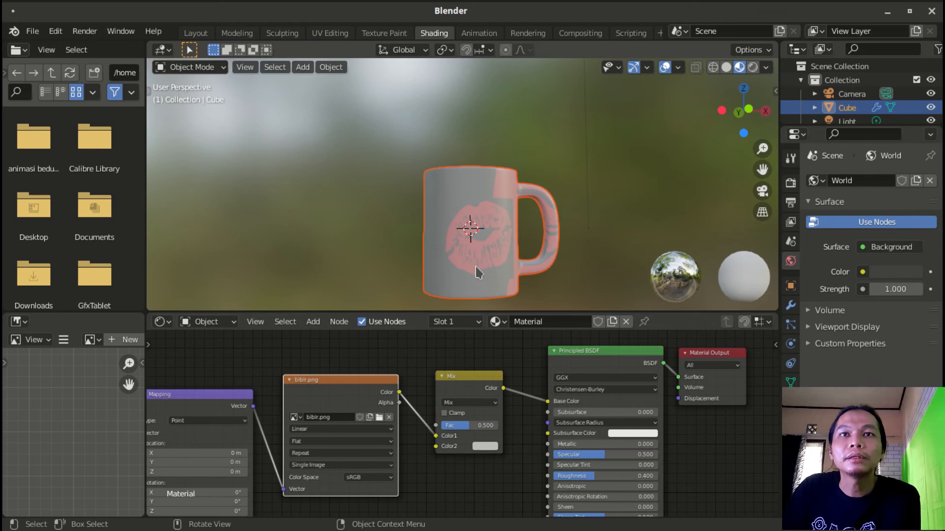
{"action": "left_click", "coordinate": [334, 34]}
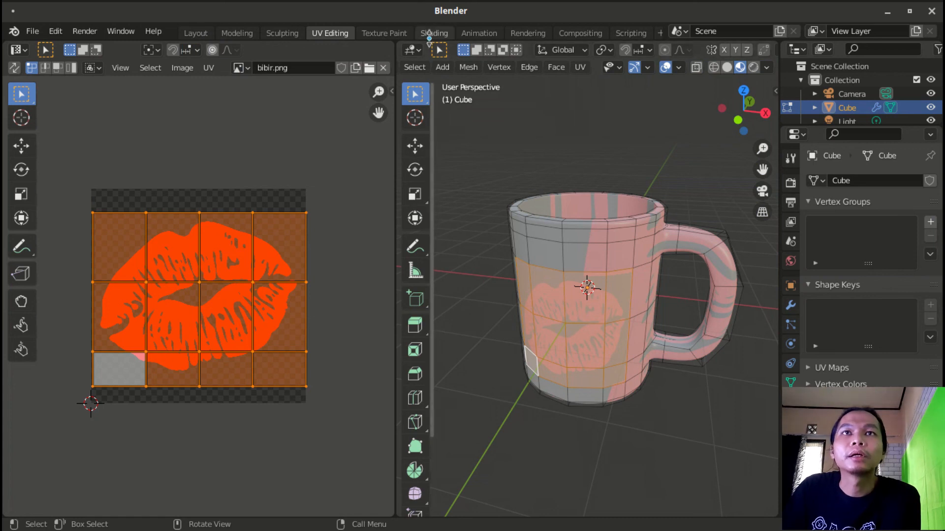
{"action": "left_click", "coordinate": [434, 33]}
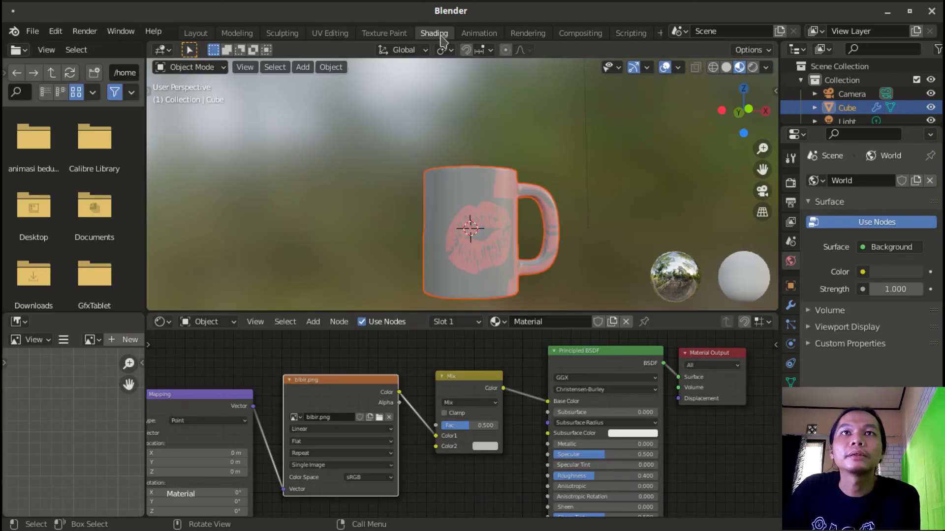
- Connect the bibir.png Alpha output to the Mix node's Fac and move the Color link from Color1 to Color2
{"action": "left_click_drag", "start_coordinate": [400, 404], "coordinate": [436, 425]}
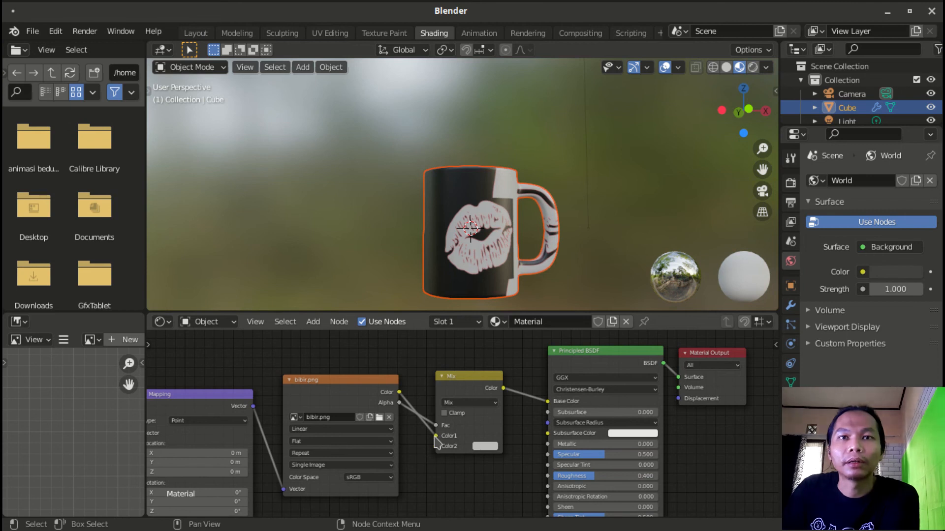
{"action": "left_click_drag", "start_coordinate": [324, 396], "coordinate": [303, 401]}
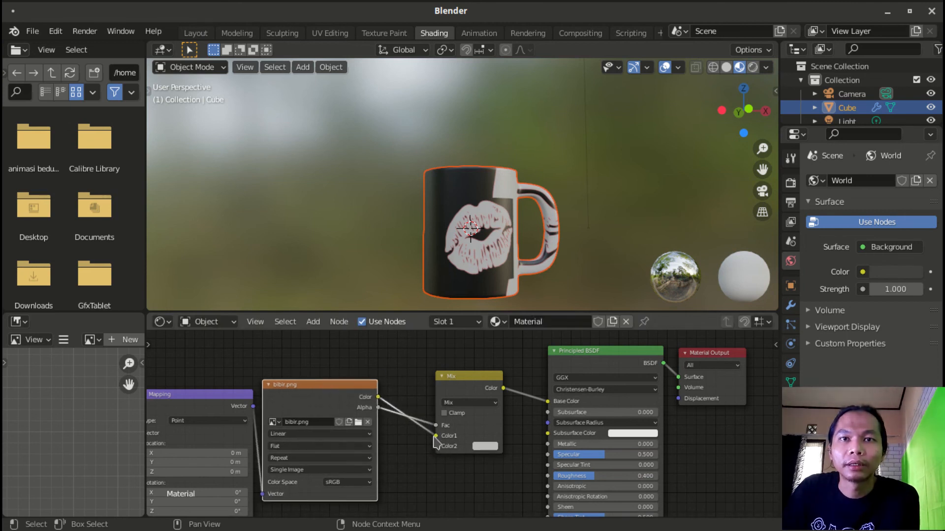
{"action": "left_click_drag", "start_coordinate": [435, 436], "coordinate": [446, 454]}
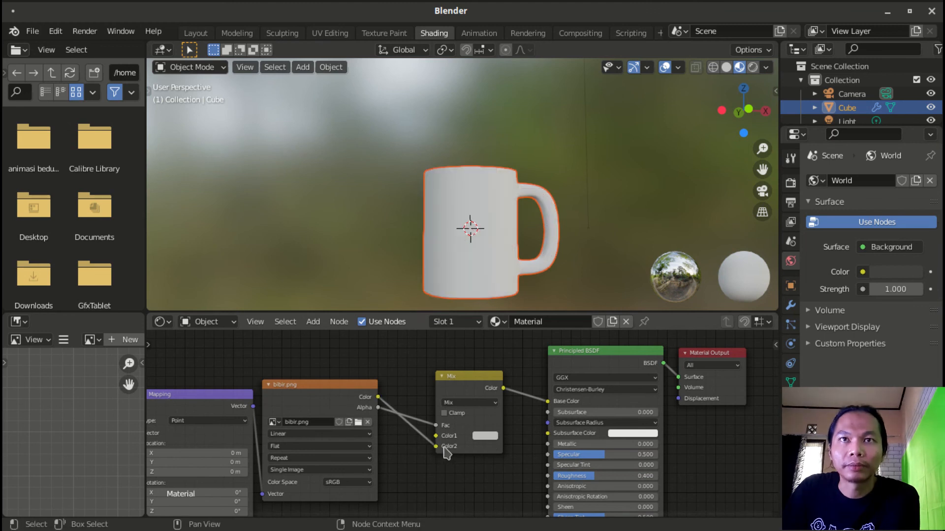
{"action": "middle_click_drag", "start_coordinate": [466, 238], "coordinate": [663, 246]}
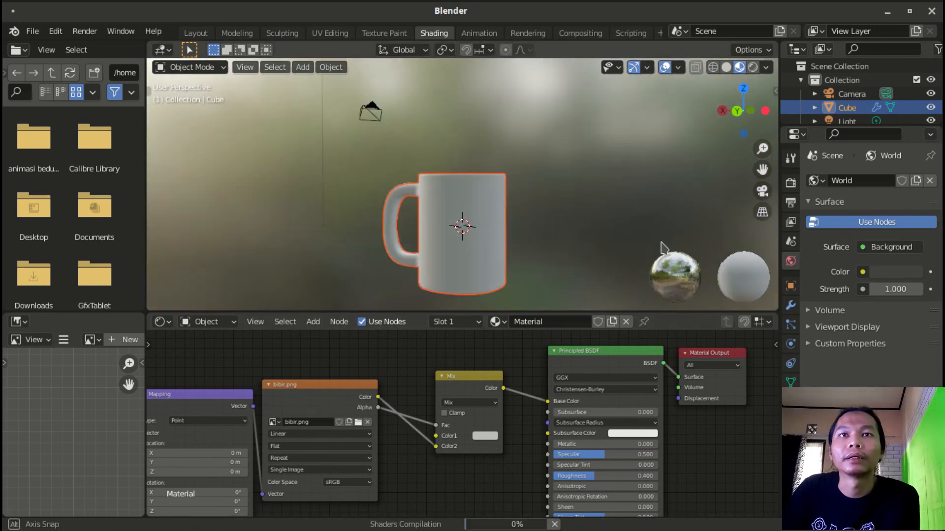
{"action": "middle_click_drag", "start_coordinate": [475, 262], "coordinate": [495, 224]}
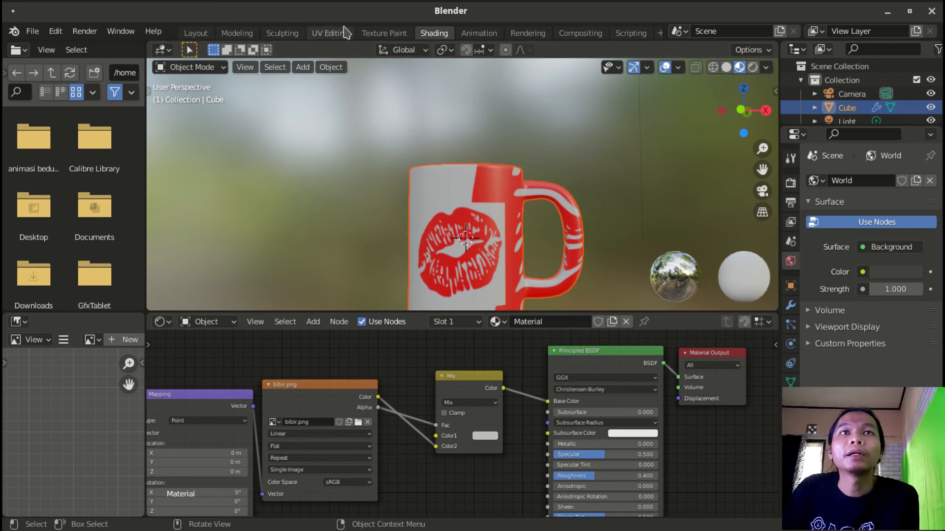
- In UV Editing, invert the face selection, shrink the UVs of the mug's remaining faces and move them to bibir.png's empty lower-right corner
{"action": "left_click", "coordinate": [330, 33]}
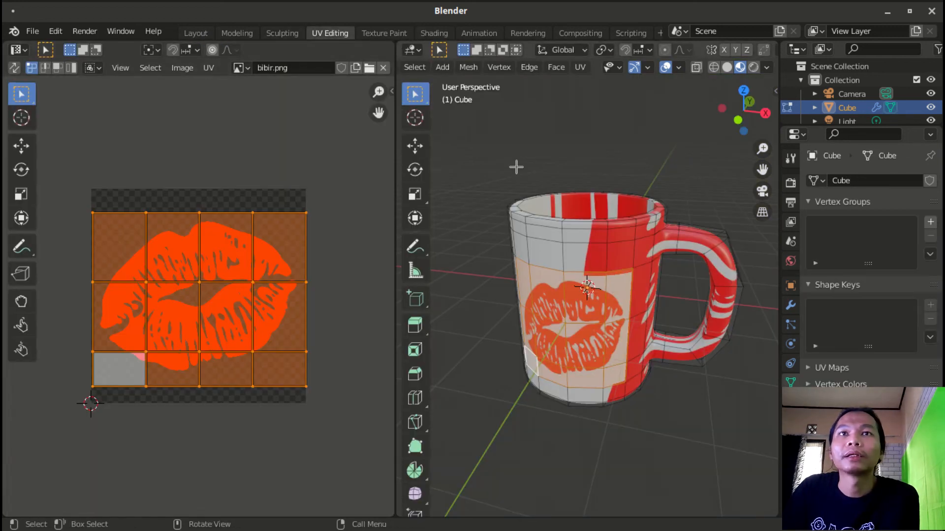
{"action": "left_click", "coordinate": [414, 67]}
{"action": "left_click", "coordinate": [428, 111]}
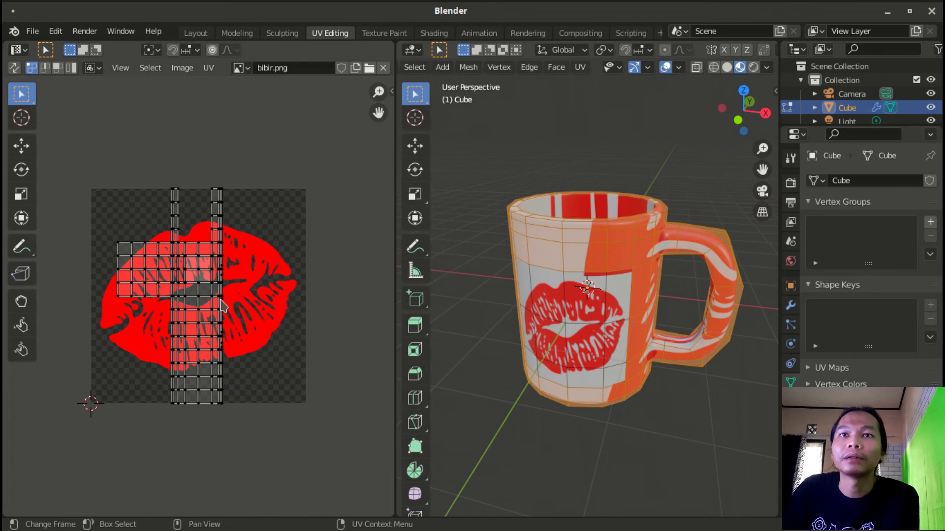
{"action": "key", "text": "a"}
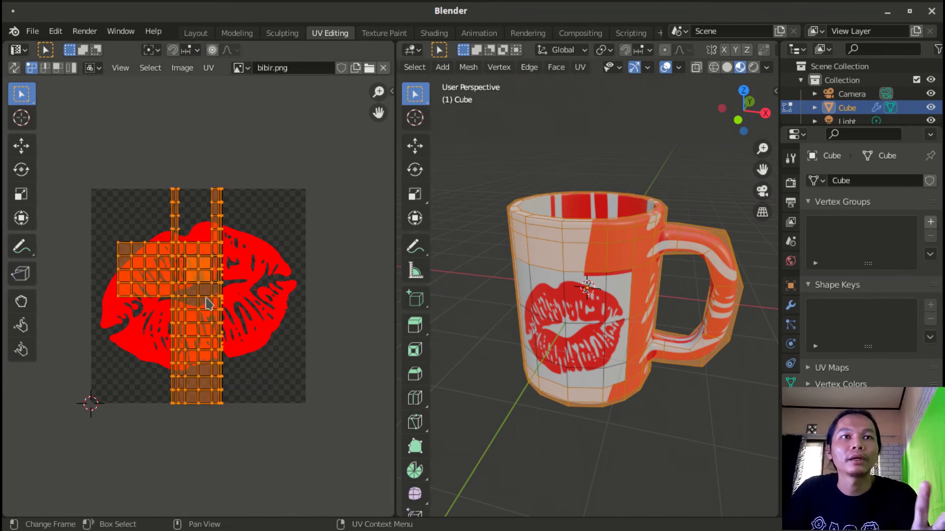
{"action": "key", "text": "s"}
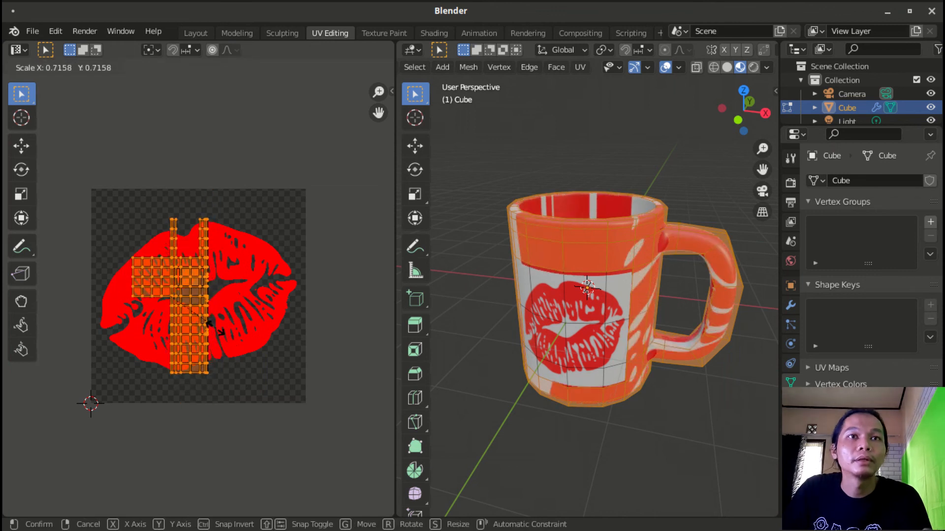
{"action": "left_click", "coordinate": [178, 301]}
{"action": "key", "text": "g"}
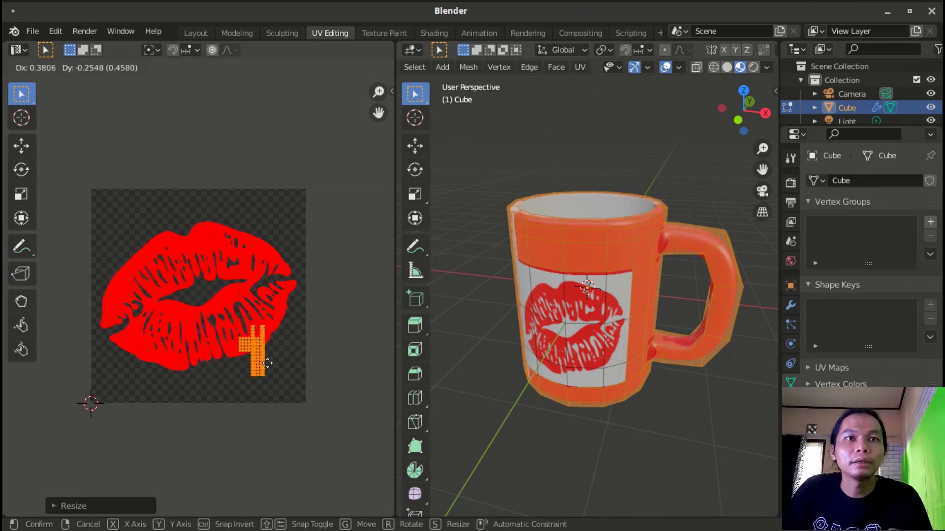
{"action": "left_click", "coordinate": [285, 368]}
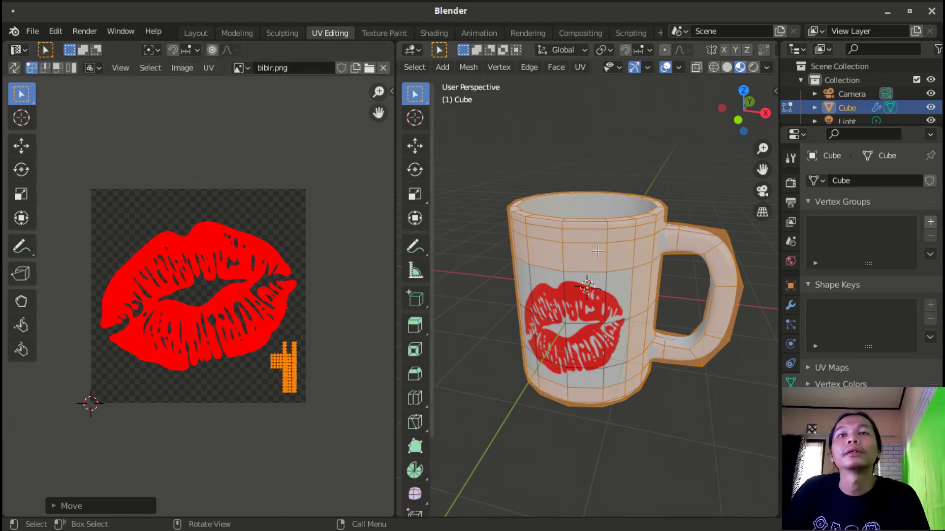
- Examine the lips decal and the clean white walls and handle from several angles, including in the Shading workspace
{"action": "middle_click_drag", "start_coordinate": [587, 291], "coordinate": [716, 297]}
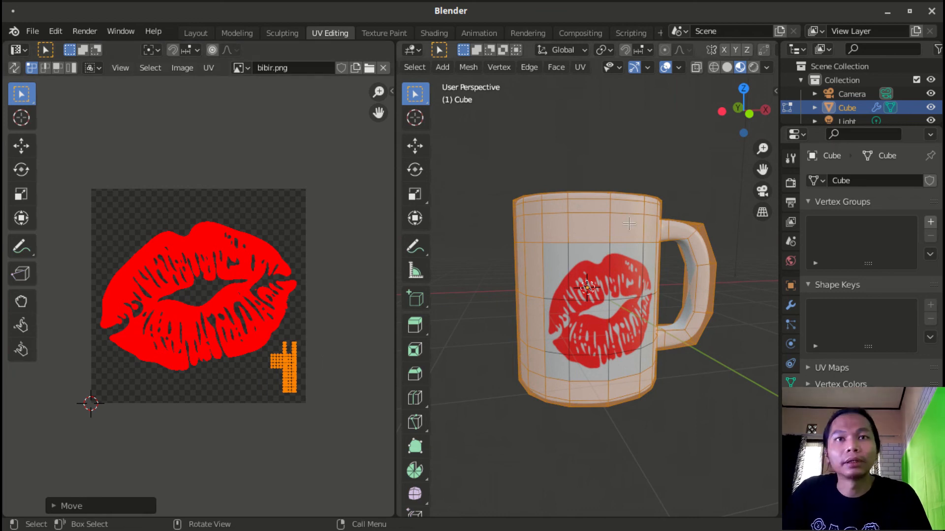
{"action": "left_click", "coordinate": [434, 33]}
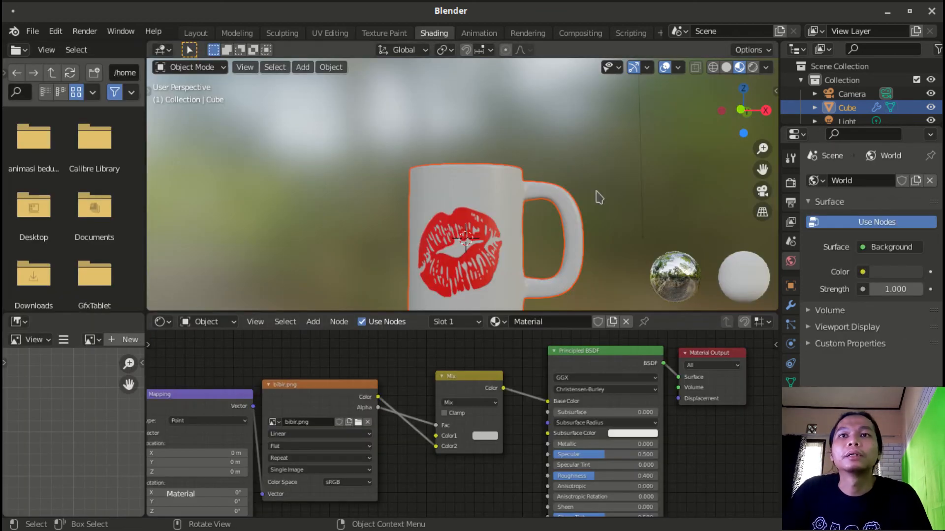
{"action": "middle_click_drag", "start_coordinate": [491, 194], "coordinate": [388, 194]}
{"action": "scroll", "coordinate": [388, 196], "scroll_direction": "down", "scroll_amount": 4}
{"action": "middle_click_drag", "start_coordinate": [547, 241], "coordinate": [568, 243]}
{"action": "scroll", "coordinate": [569, 243], "scroll_direction": "up", "scroll_amount": 2}
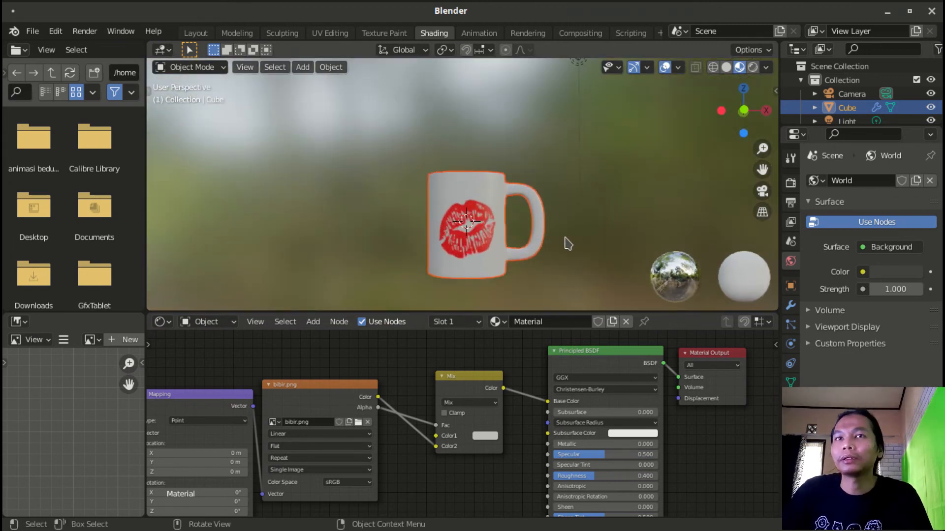
{"action": "scroll", "coordinate": [569, 243], "scroll_direction": "up", "scroll_amount": 1}
- In UV Editing, reselect the mug's front lips faces, scale their UVs up along Y to flatten the lips, and return to Object Mode
{"action": "left_click", "coordinate": [332, 34]}
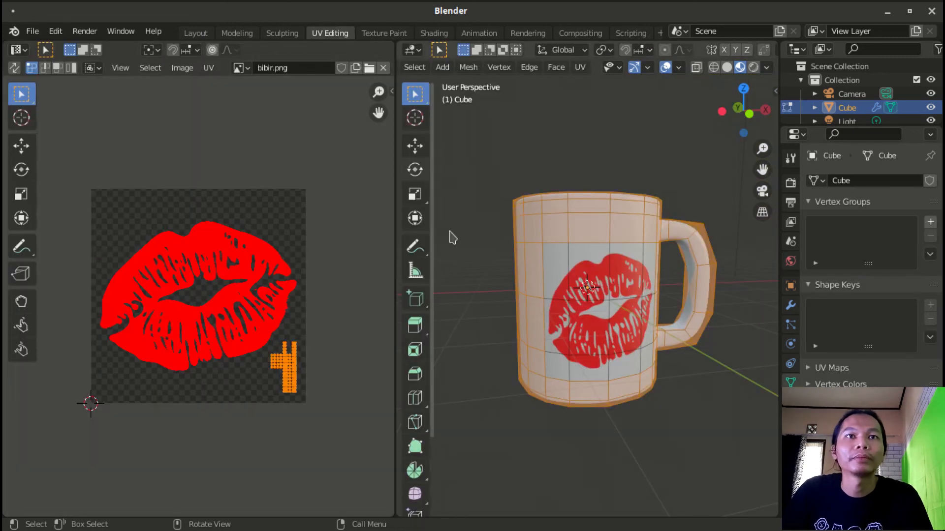
{"action": "key", "text": "a"}
{"action": "key", "text": "s"}
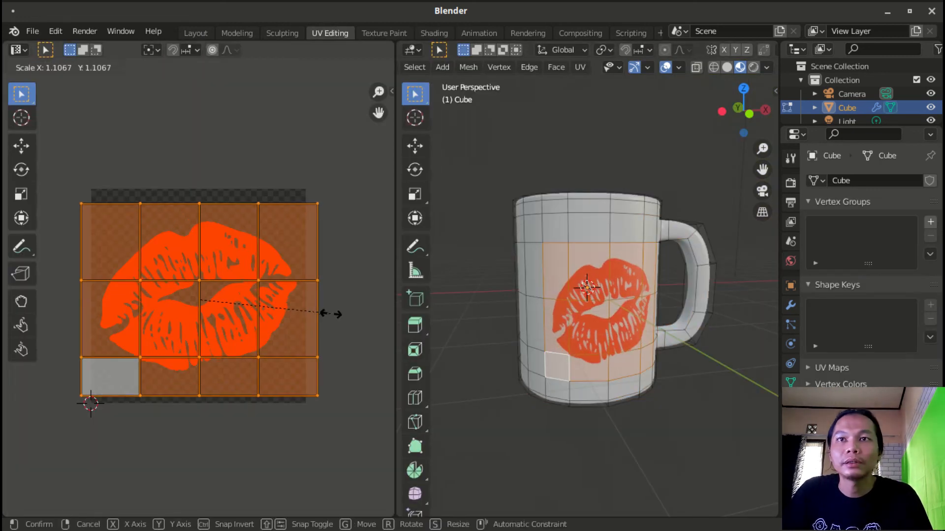
{"action": "key", "text": "y"}
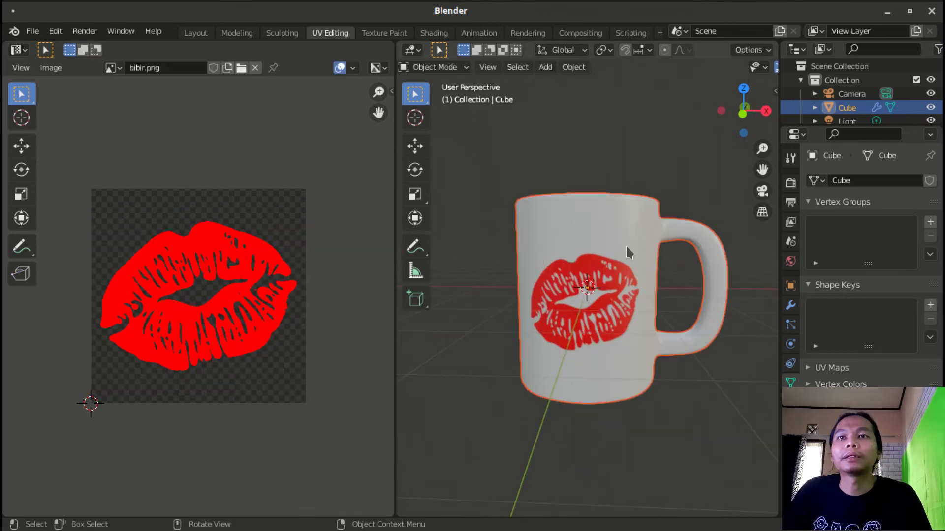
{"action": "middle_click_drag", "start_coordinate": [625, 246], "coordinate": [640, 300]}
- Align the camera to the current three-quarter view of the mug in the Layout workspace
{"action": "key", "text": "ctrl+alt+KP_0"}
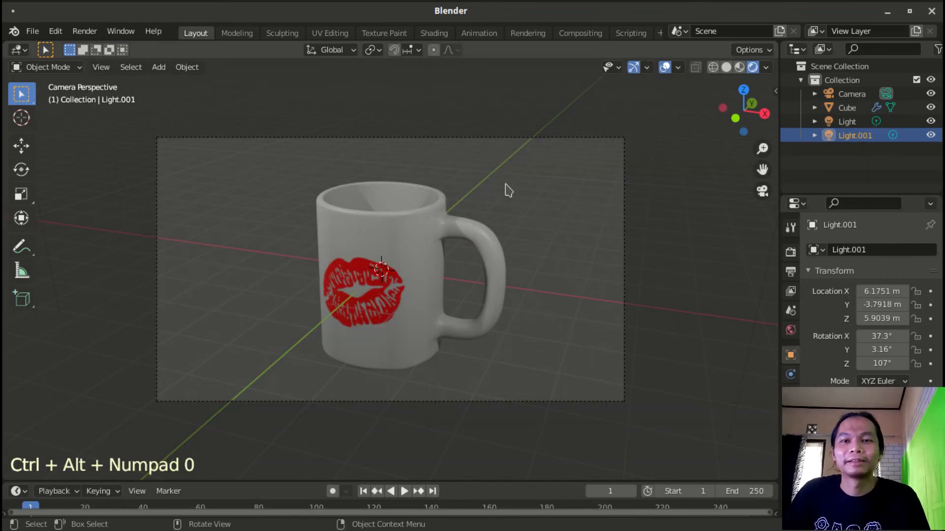